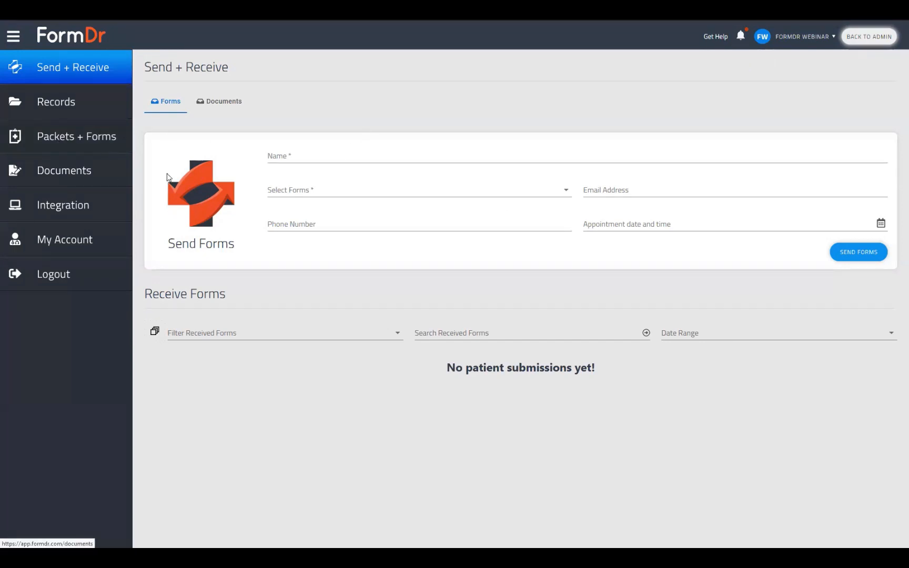
Step: Open the Packets + Forms page and move the FormDr Training packet to the first place in the list
click(75, 143)
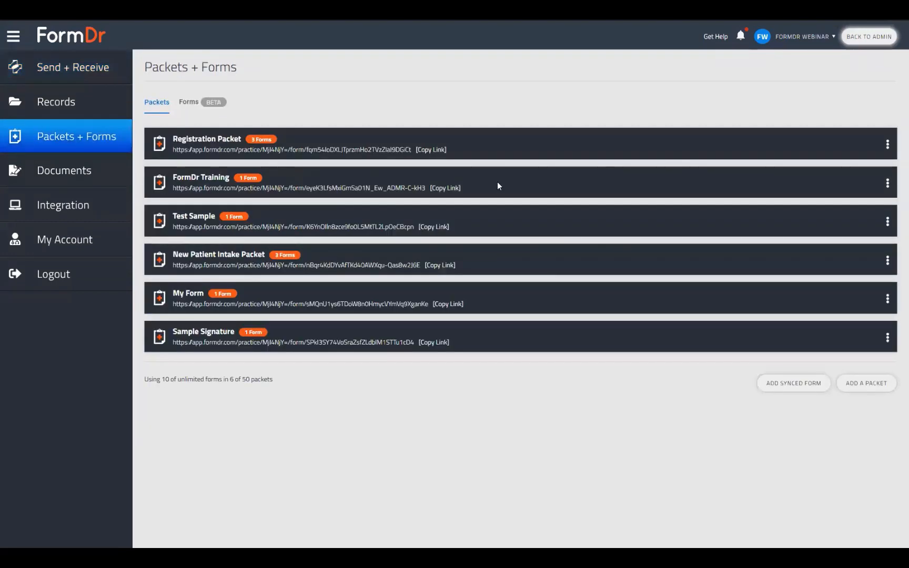
drag(485, 171, 473, 141)
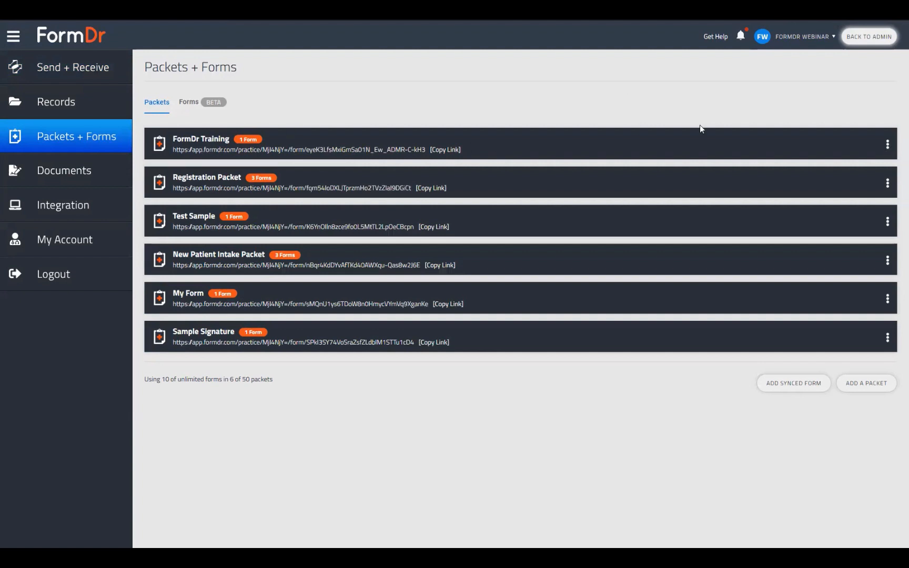
Step: Open the FormDr Training packet's forms for editing, save the form name New Tab, and continue to the Build stage
click(889, 148)
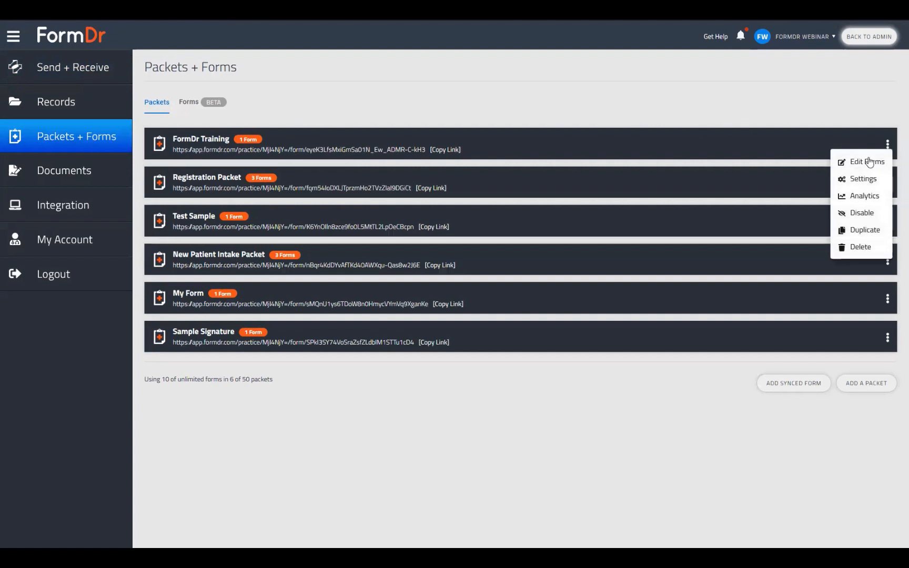
click(869, 162)
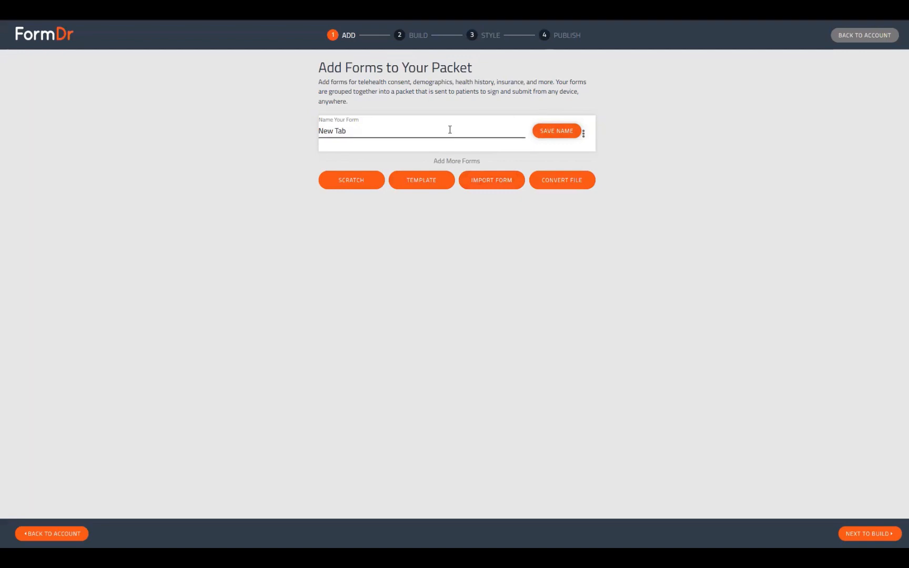
click(552, 125)
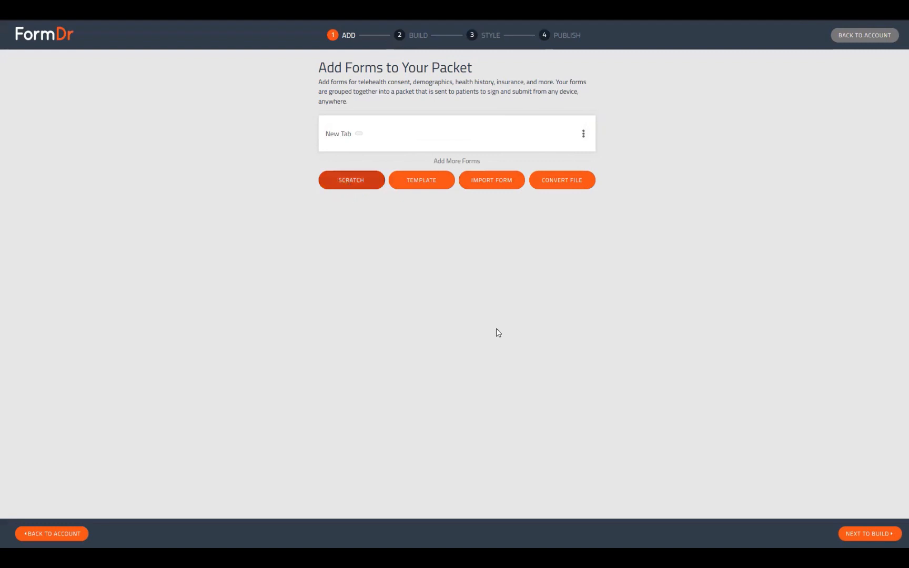
click(878, 537)
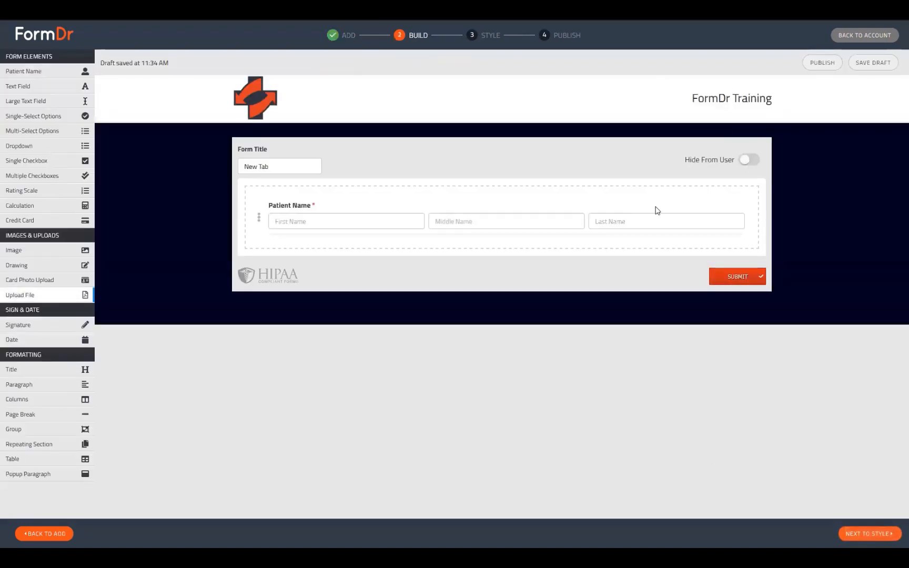
mouse_move(325, 209)
mouse_down()
mouse_move(283, 228)
mouse_move(328, 205)
mouse_move(320, 202)
mouse_up()
mouse_move(358, 209)
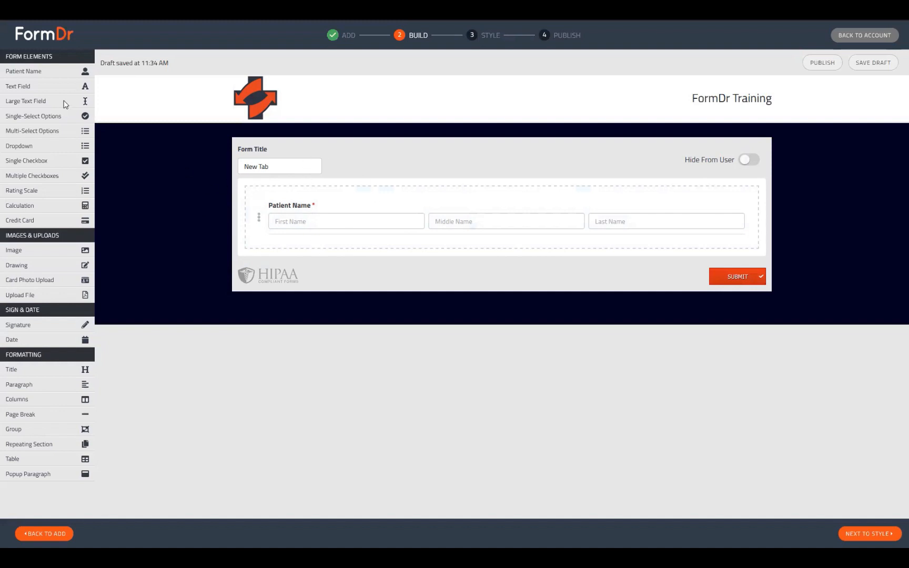
drag(27, 86, 185, 138)
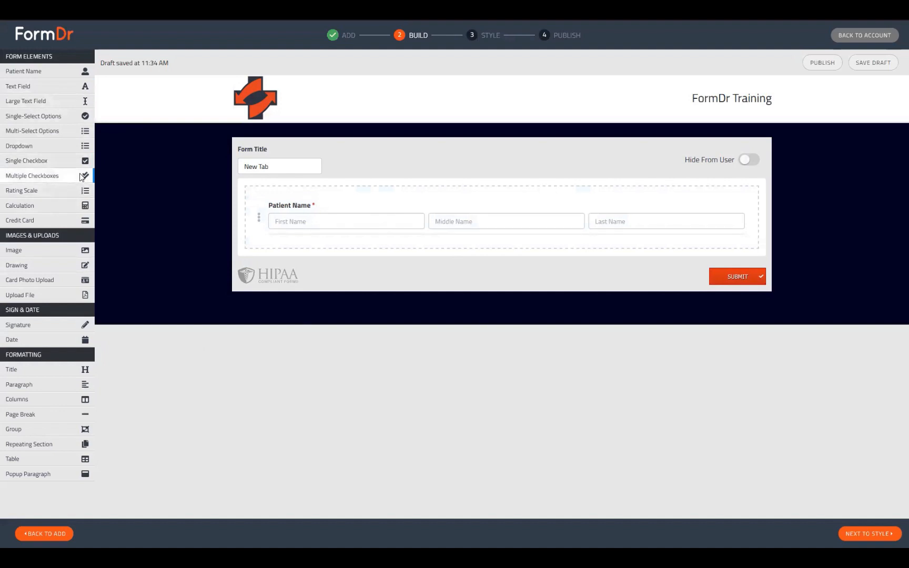
Step: Add Single-Select Options, Multi-Select Options, Dropdown and Multiple Checkboxes fields below the Patient Name field
click(29, 118)
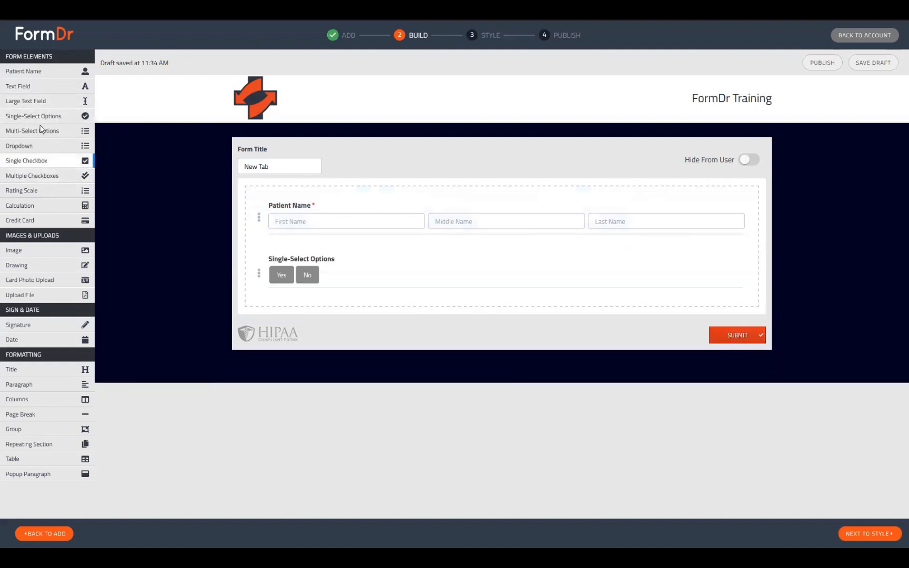
click(38, 131)
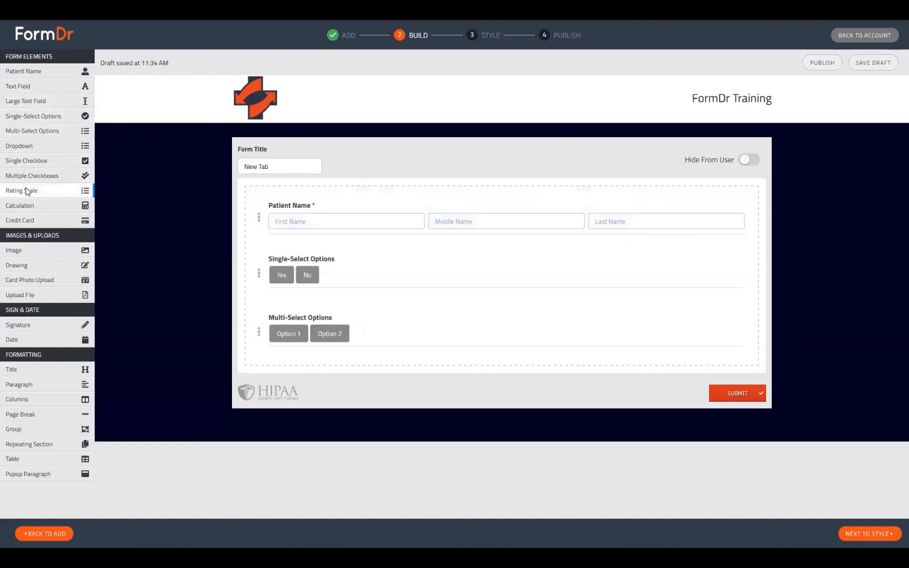
click(32, 149)
click(43, 177)
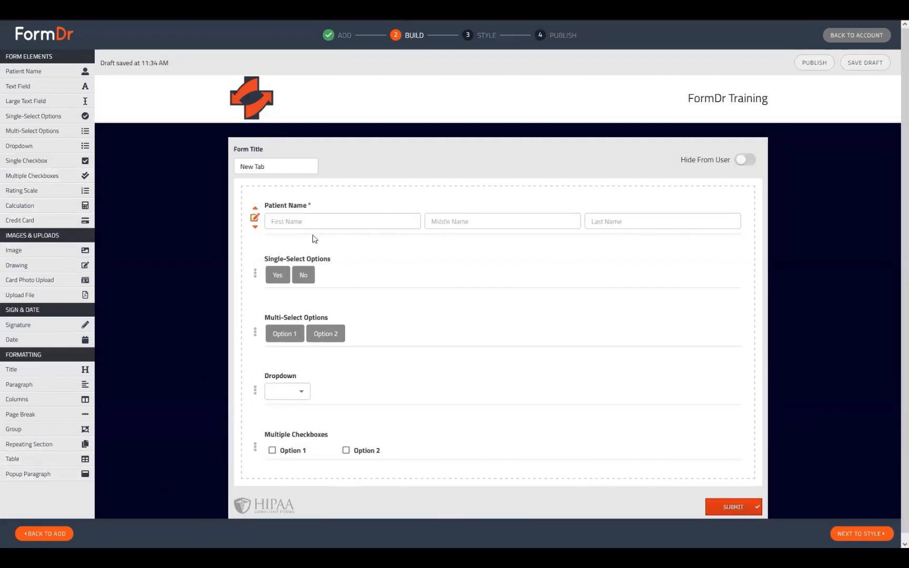
Step: Move the Dropdown field directly above the Multi-Select Options field and try out its list
drag(315, 392, 309, 279)
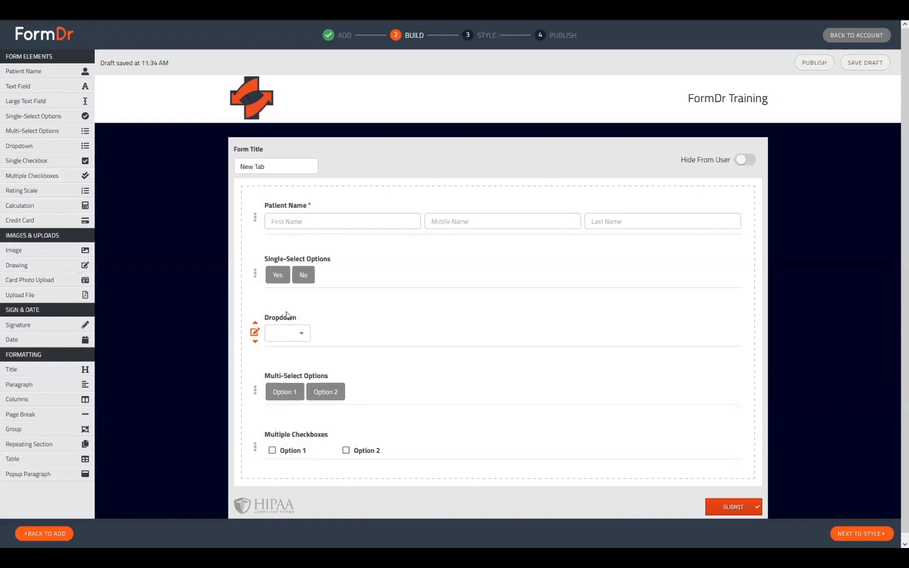
click(285, 339)
click(351, 318)
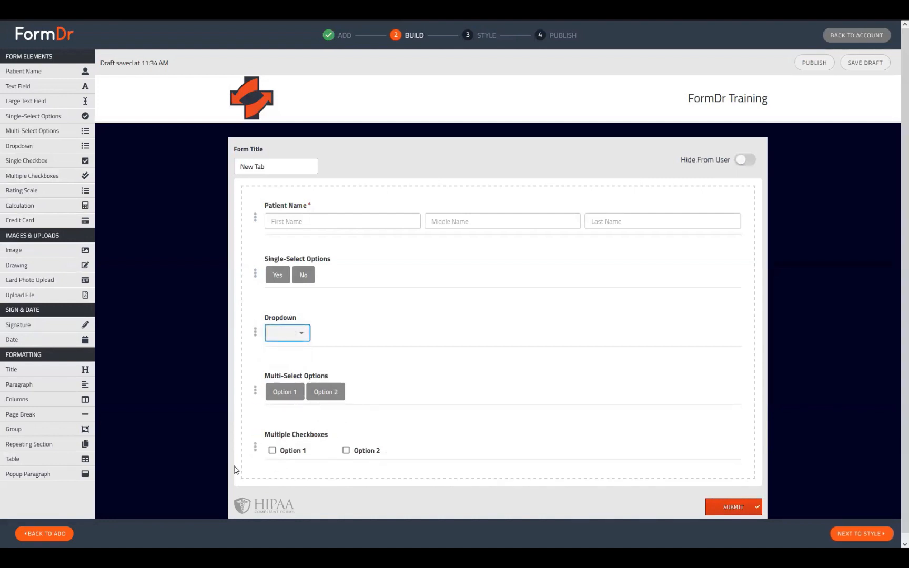
click(281, 397)
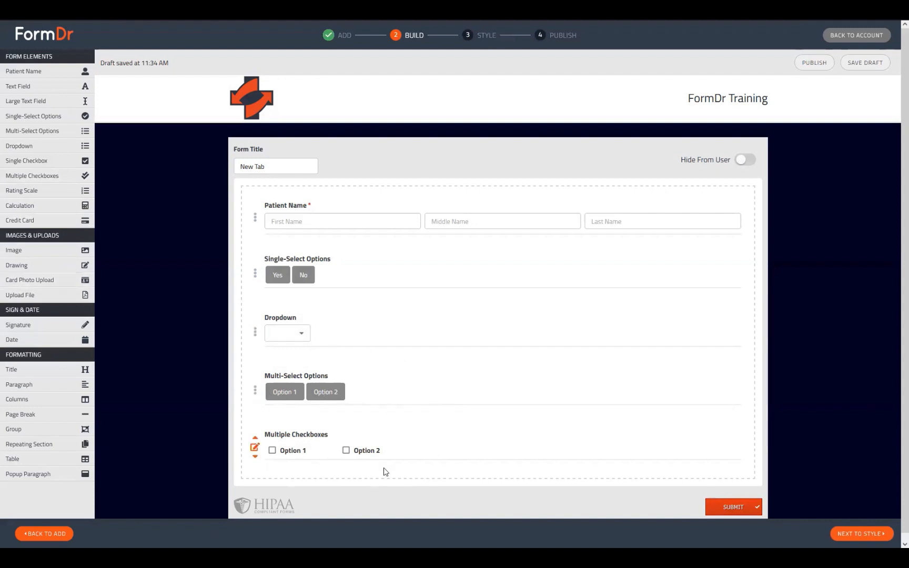
Step: Delete the Dropdown field from the form
click(255, 333)
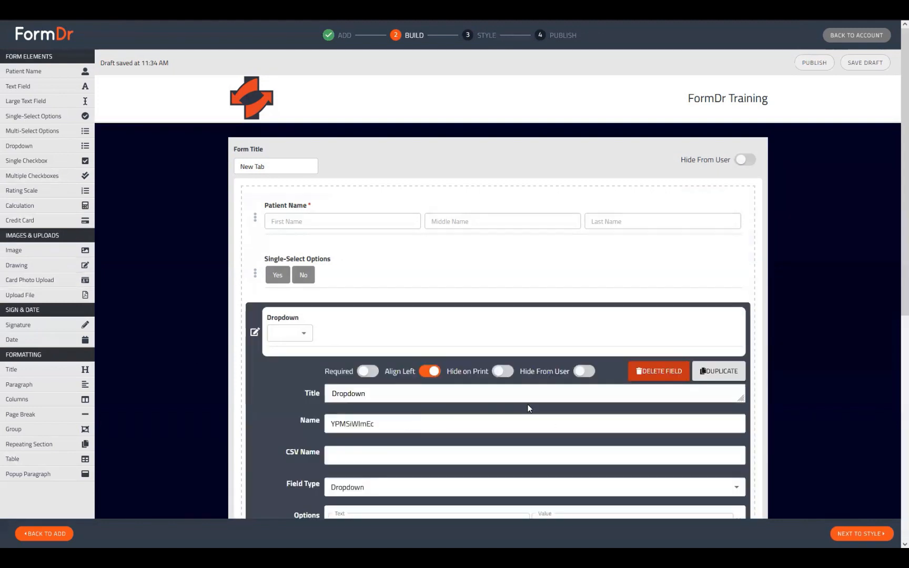
click(659, 371)
click(499, 297)
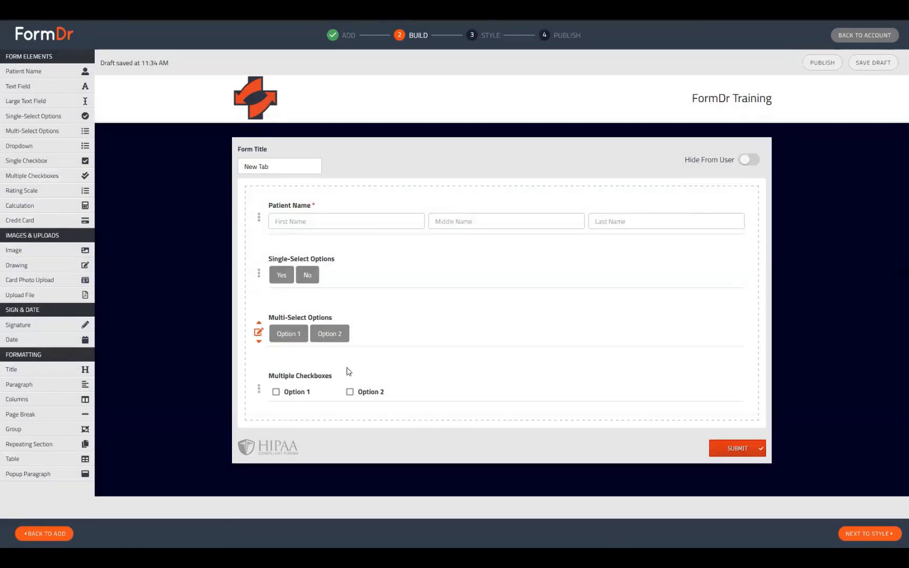
Step: Reorder the fields below Patient Name as Multiple Checkboxes, Multi-Select Options, and Single-Select Options
drag(348, 370, 339, 247)
drag(345, 373, 350, 352)
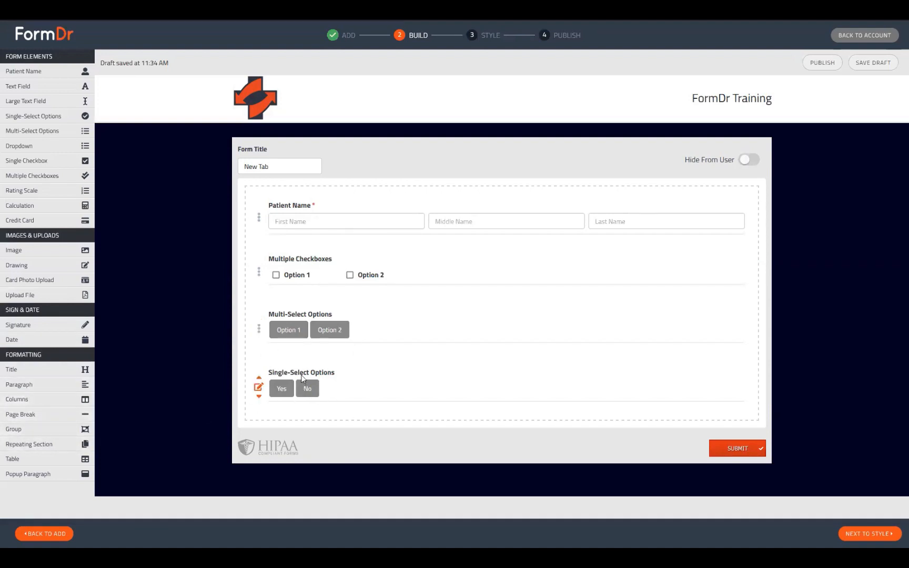
drag(304, 367, 349, 445)
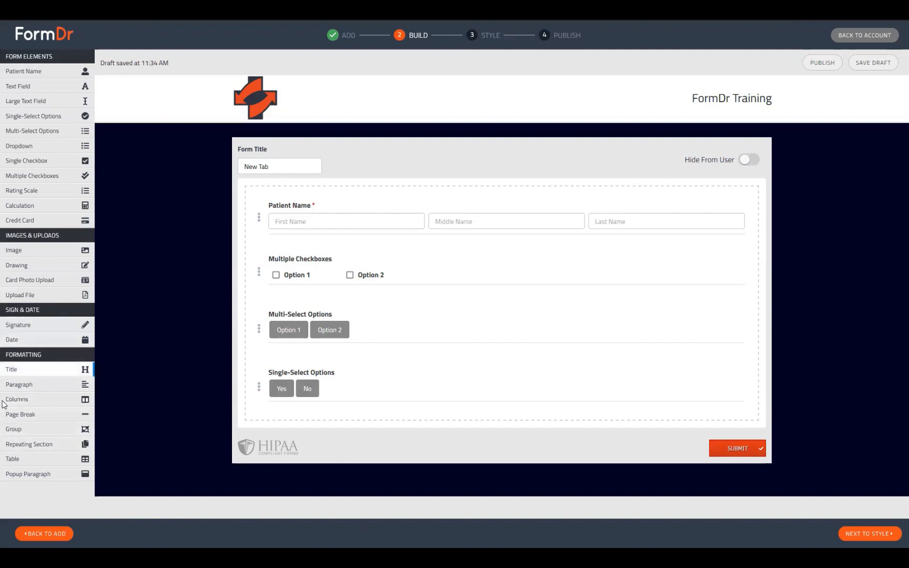
click(24, 403)
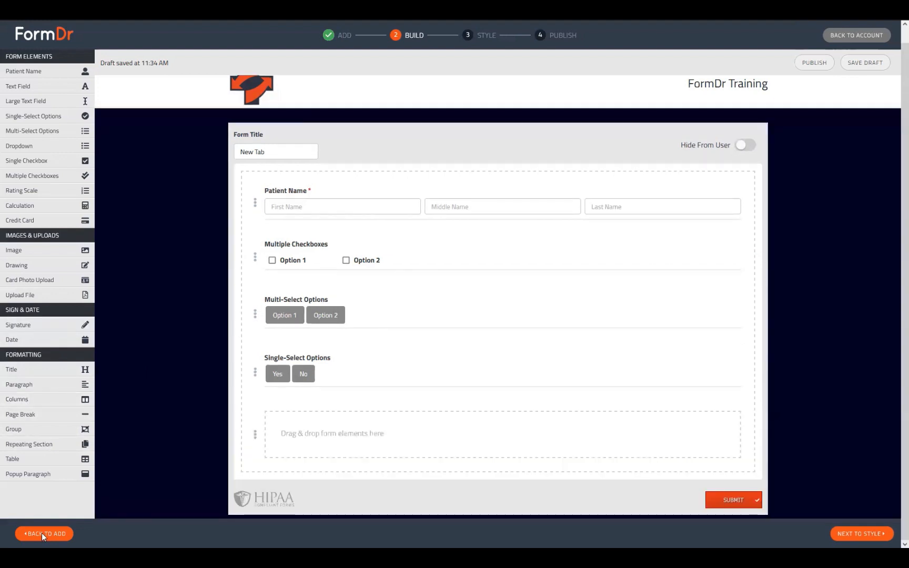
click(253, 431)
click(655, 476)
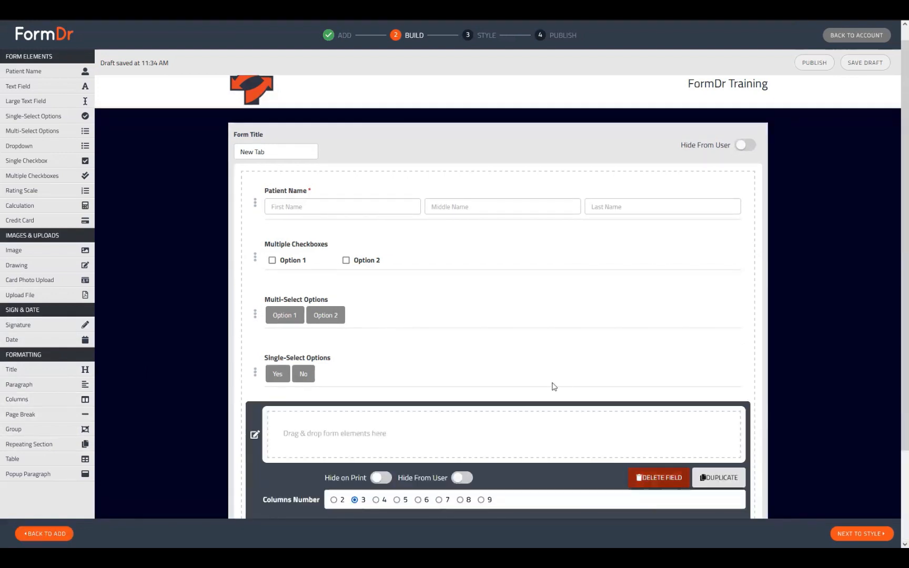
click(506, 298)
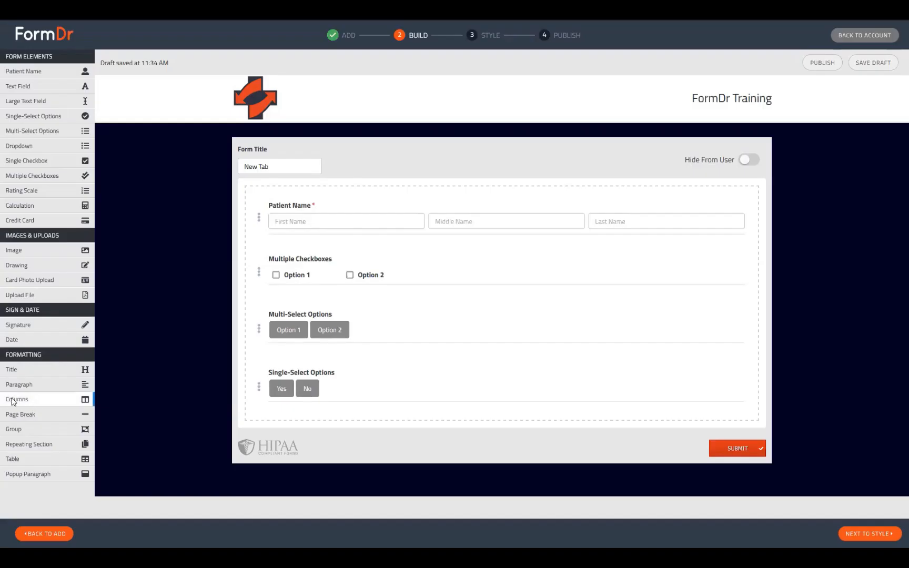
Step: Add a Columns element at the end of the form and move the Single-Select Options field into it
drag(11, 401, 298, 403)
scroll(386, 398, down, 1)
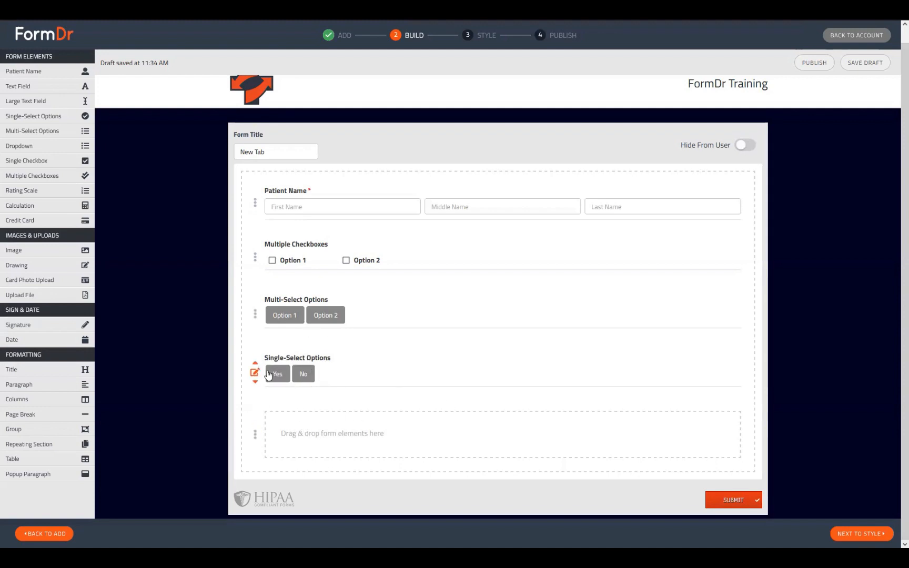
drag(327, 370, 358, 418)
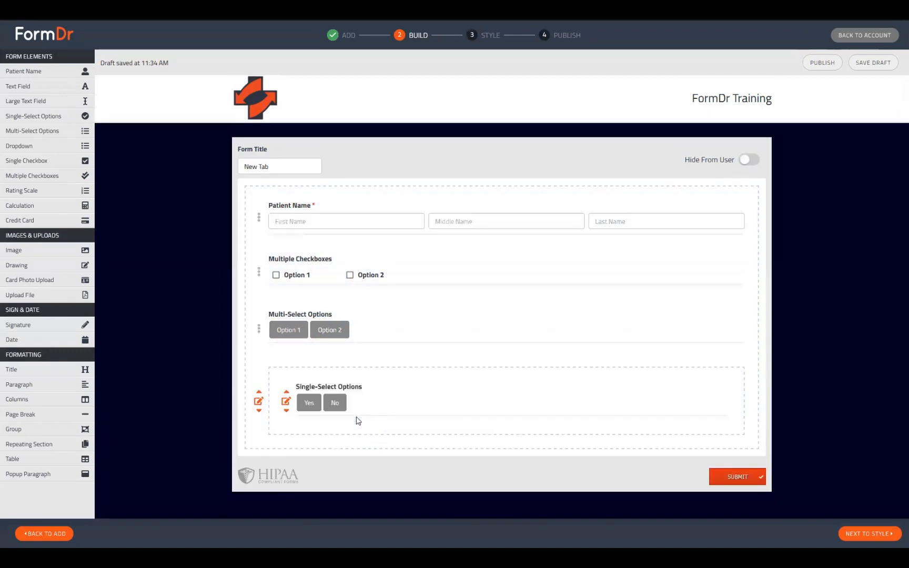
Step: Duplicate the Single-Select Options field inside the Columns element until there are ten of them
click(285, 402)
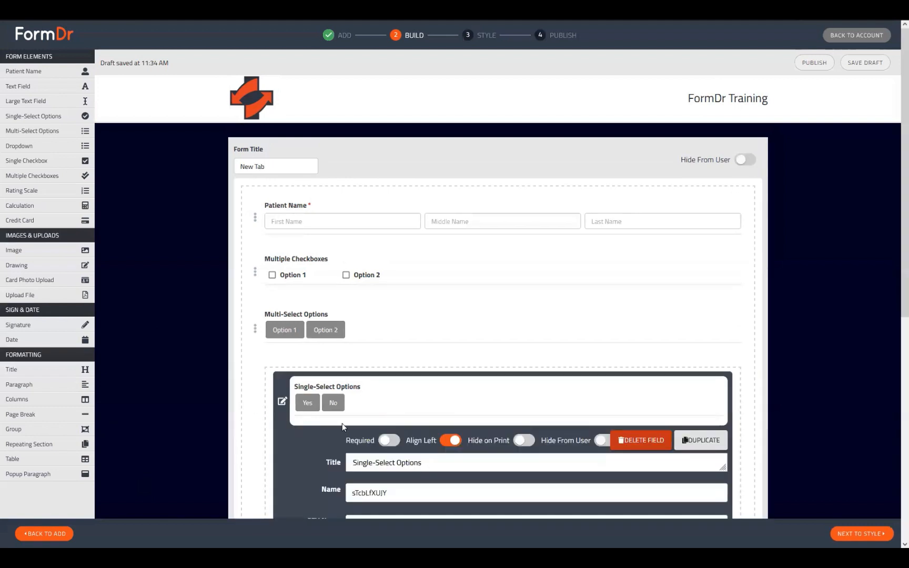
scroll(342, 424, down, 2)
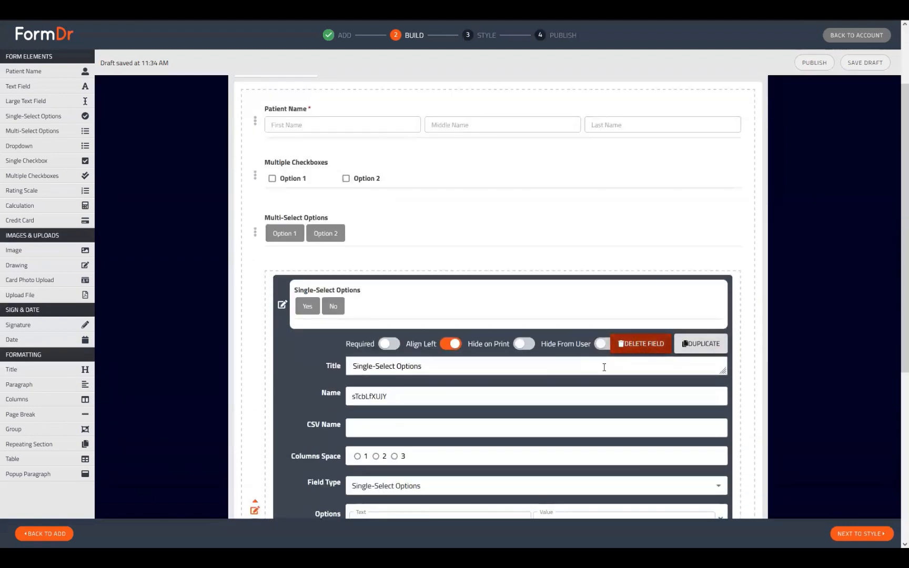
scroll(590, 327, down, 3)
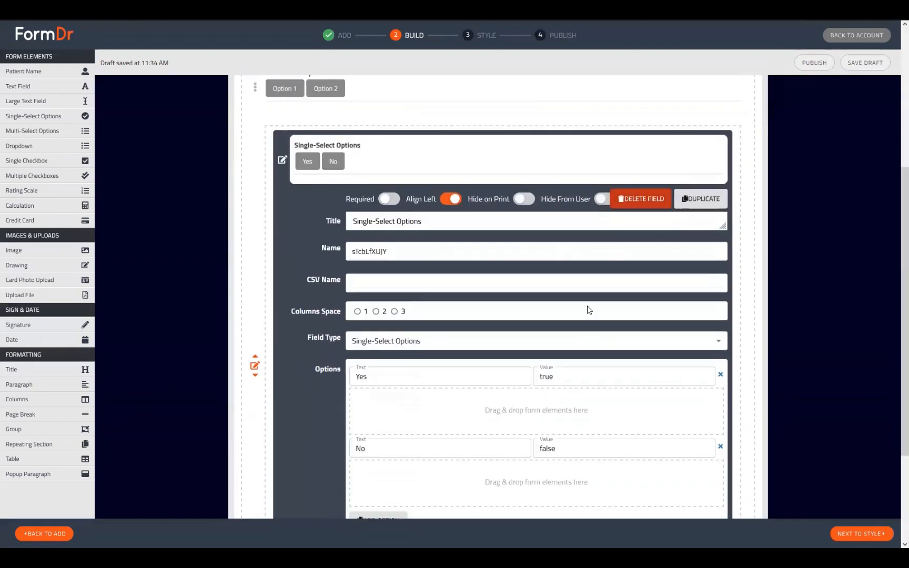
click(706, 204)
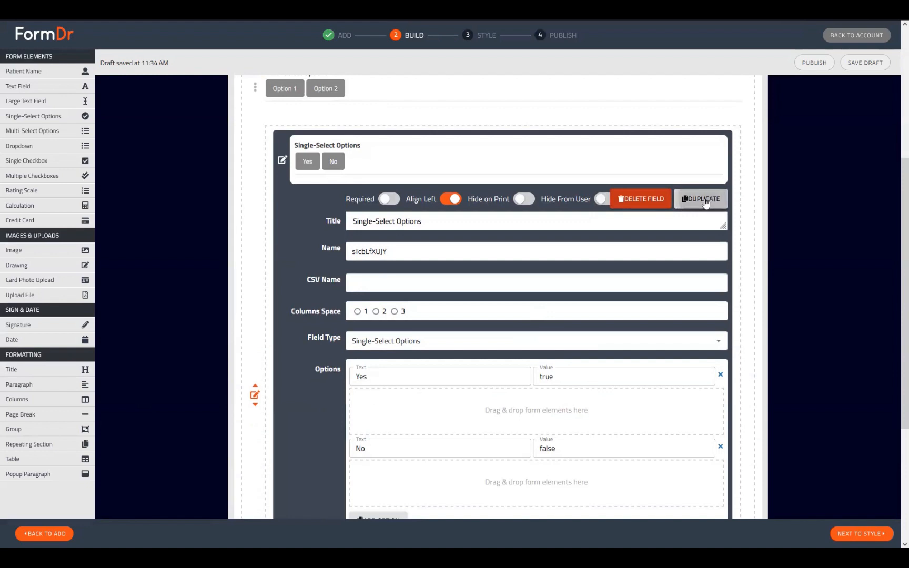
click(706, 203)
click(707, 203)
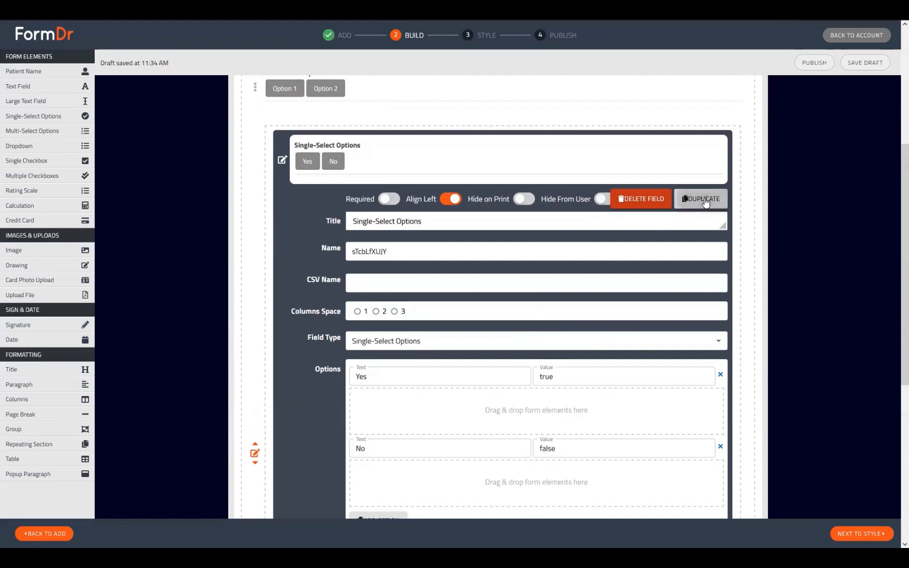
click(284, 159)
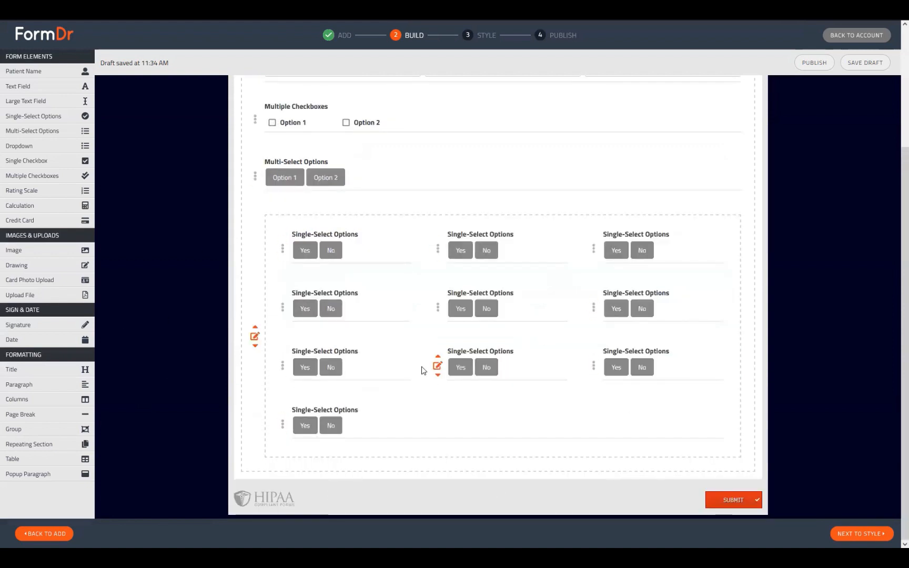
Step: Check the number of columns set for the Columns element holding the Single-Select Options fields
click(256, 337)
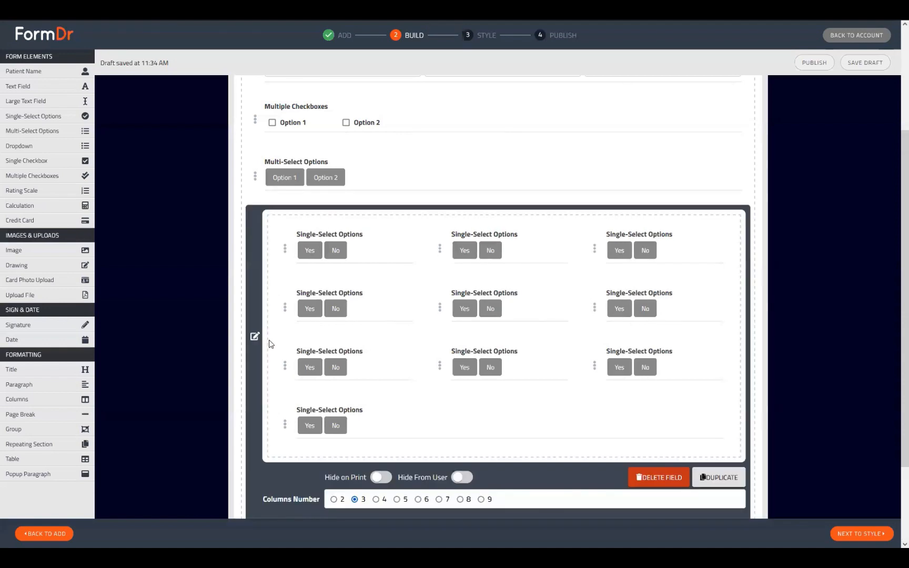
click(256, 338)
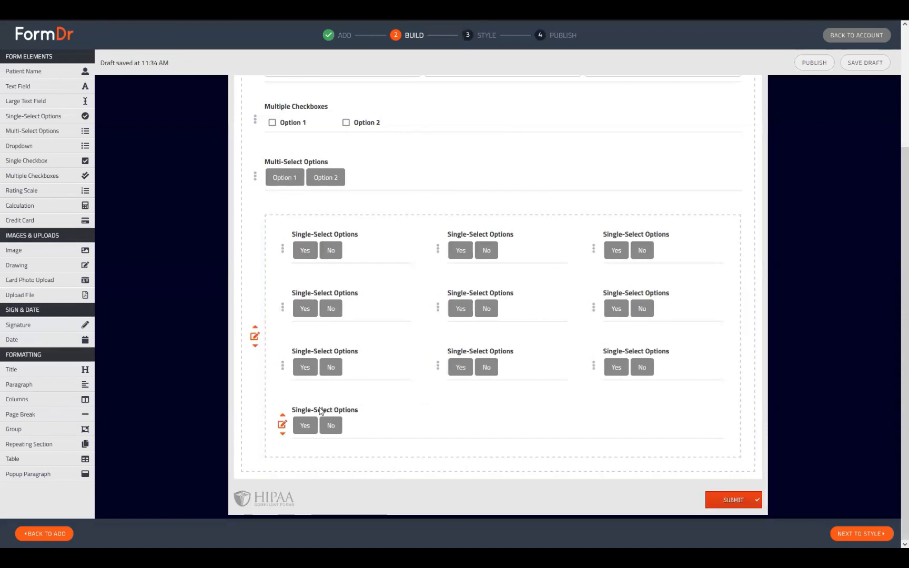
drag(317, 410, 363, 441)
Step: Change the title of the first Single-Select Options field in the second row to Test
click(283, 309)
drag(476, 371, 262, 377)
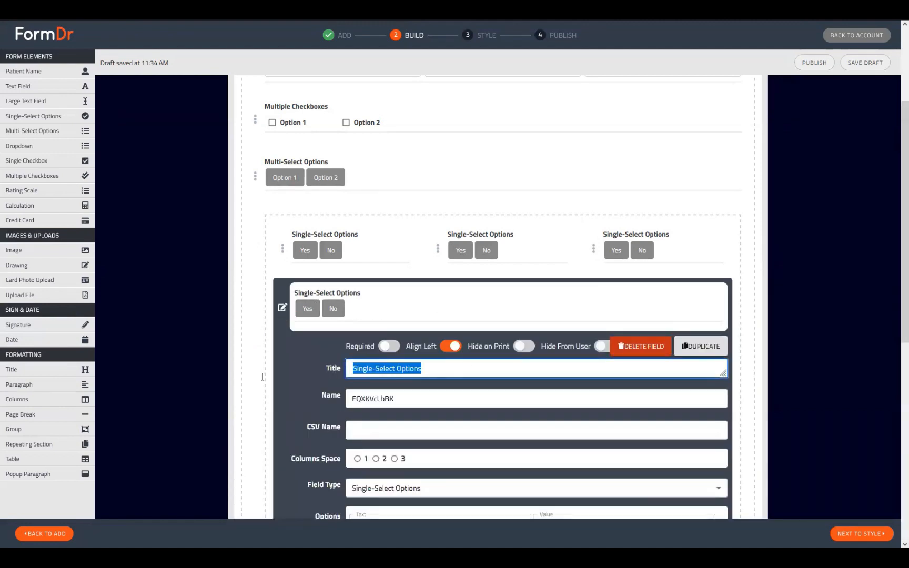
text(Test)
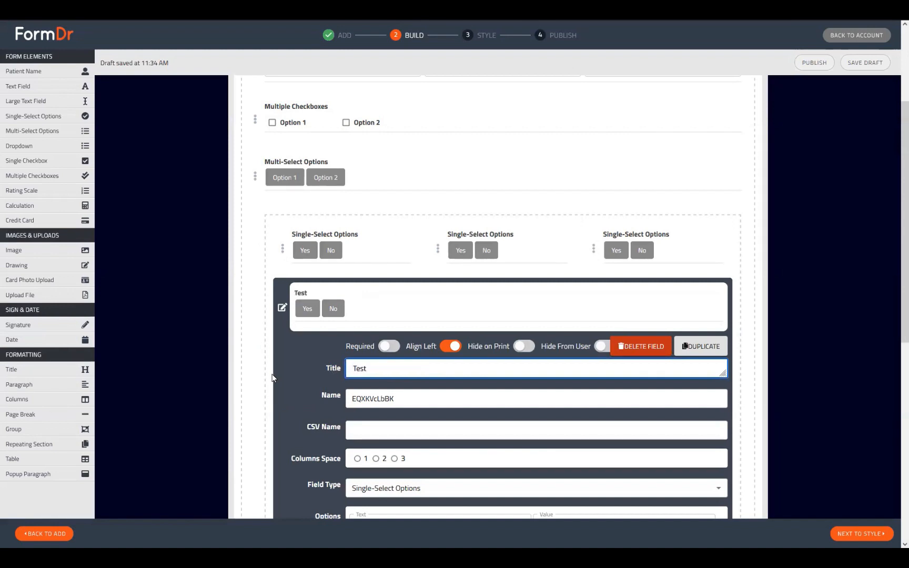
Step: Look over the Yes and No option settings of the Test field, then close its editor
scroll(287, 369, down, 3)
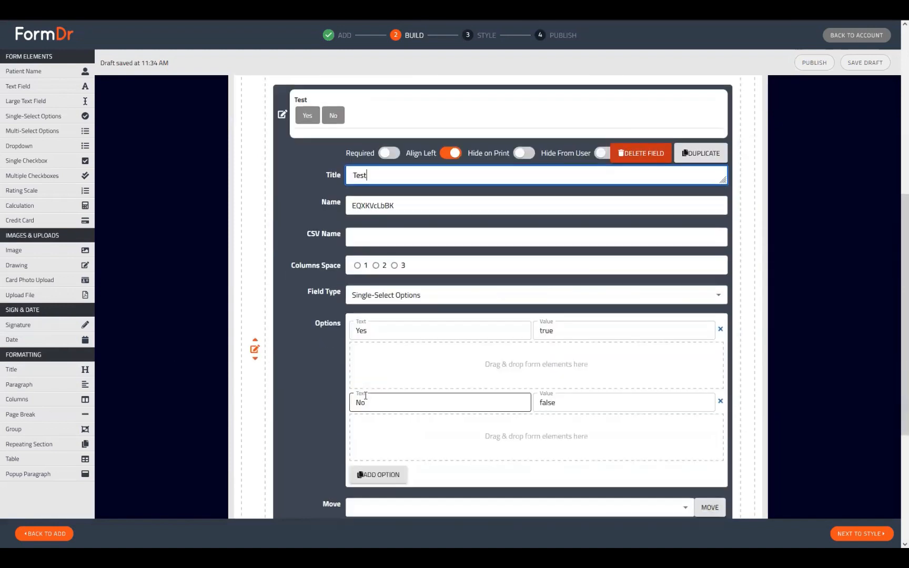
drag(396, 322, 351, 325)
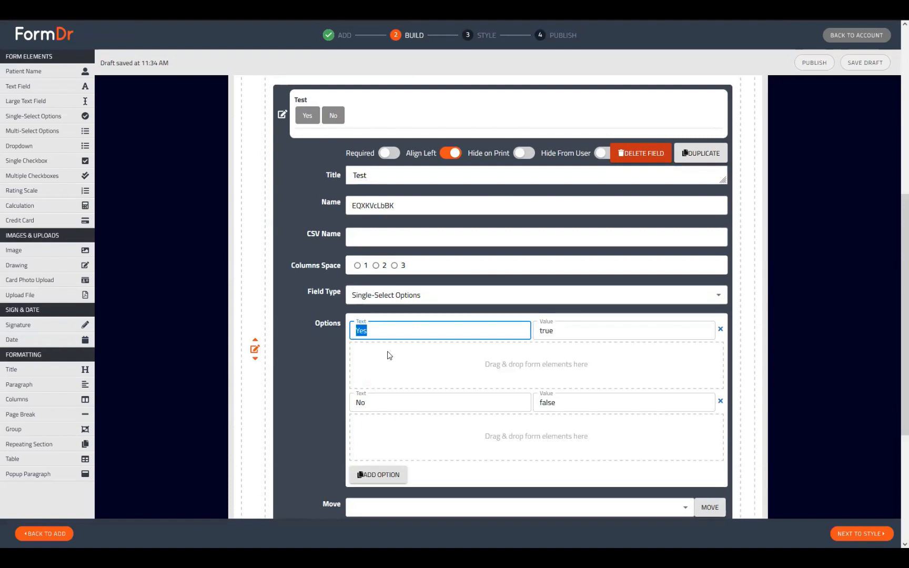
click(282, 115)
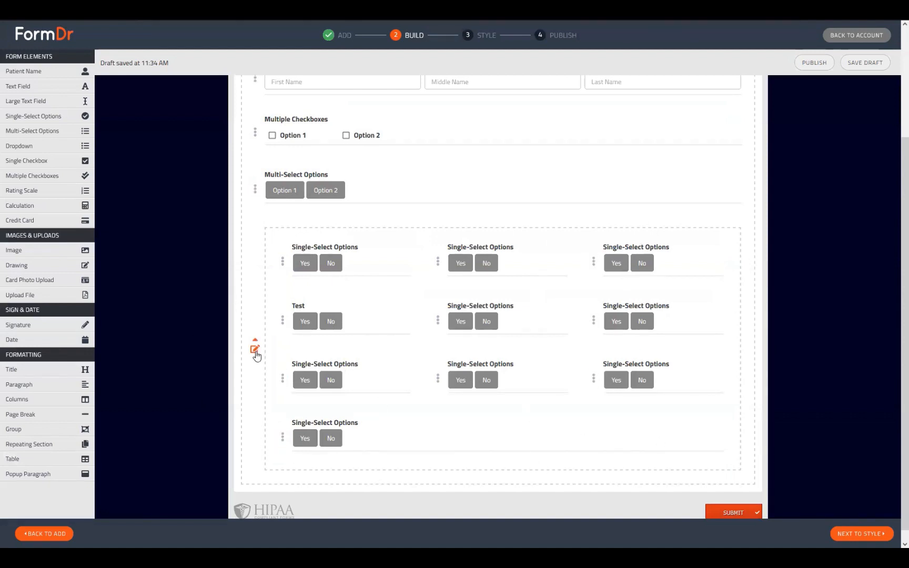
Step: Try 2 columns for the Columns element, settle on 5, and move its first Single-Select Options field further along
click(256, 353)
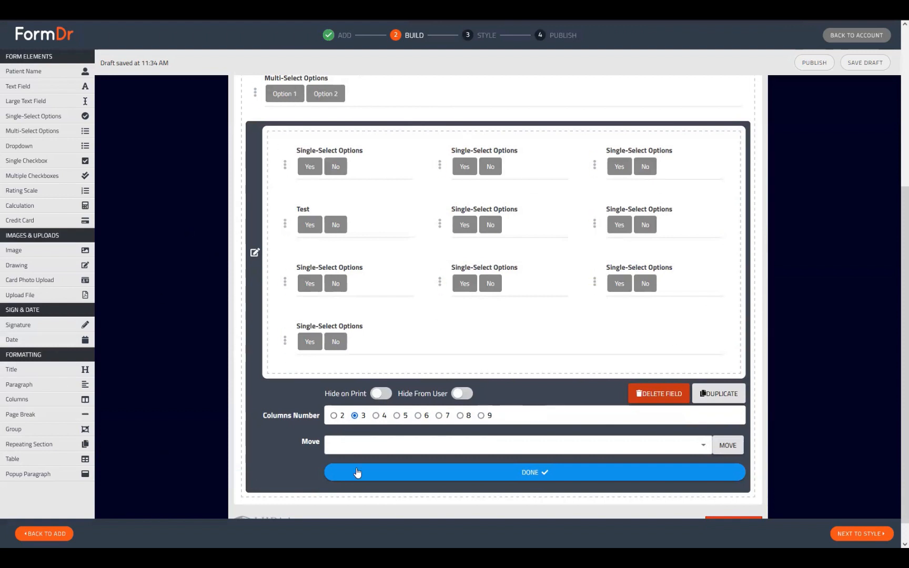
click(334, 415)
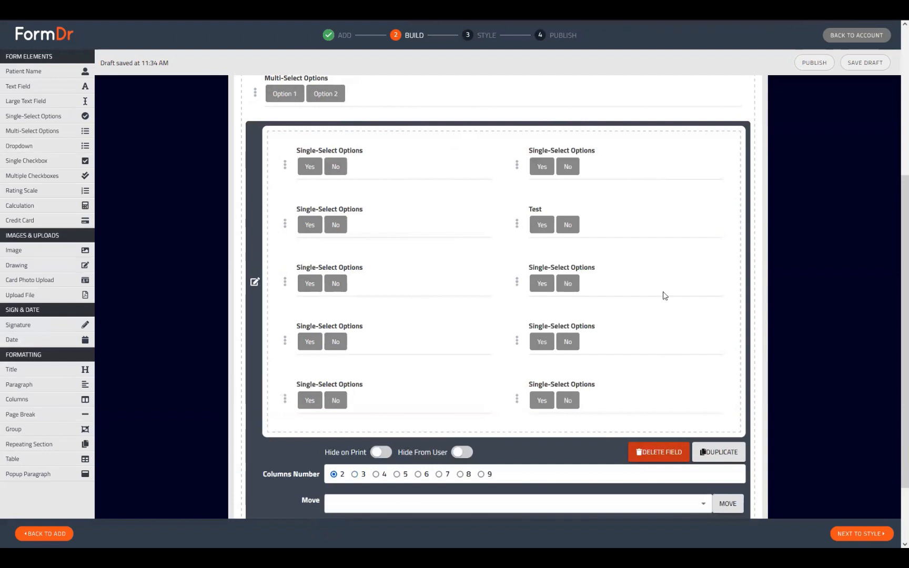
mouse_move(285, 163)
click(398, 475)
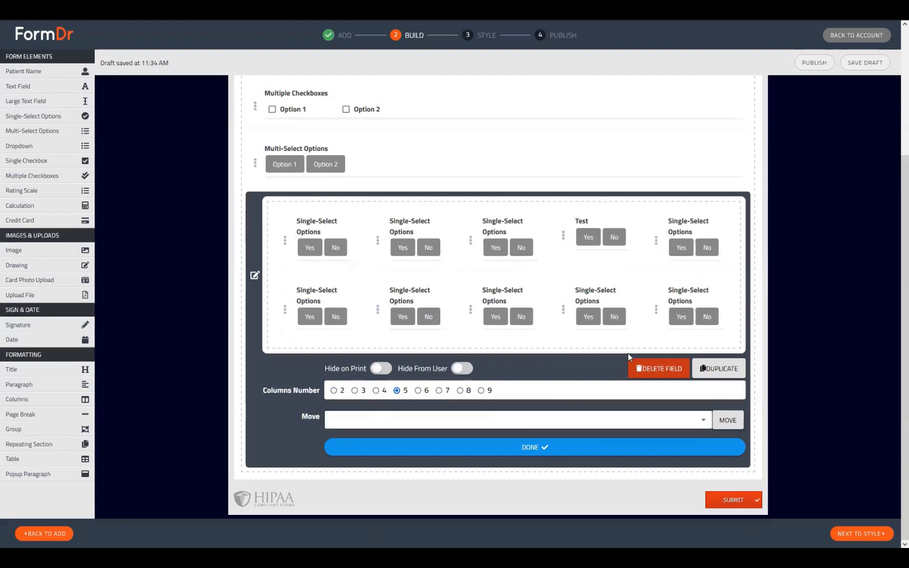
click(513, 449)
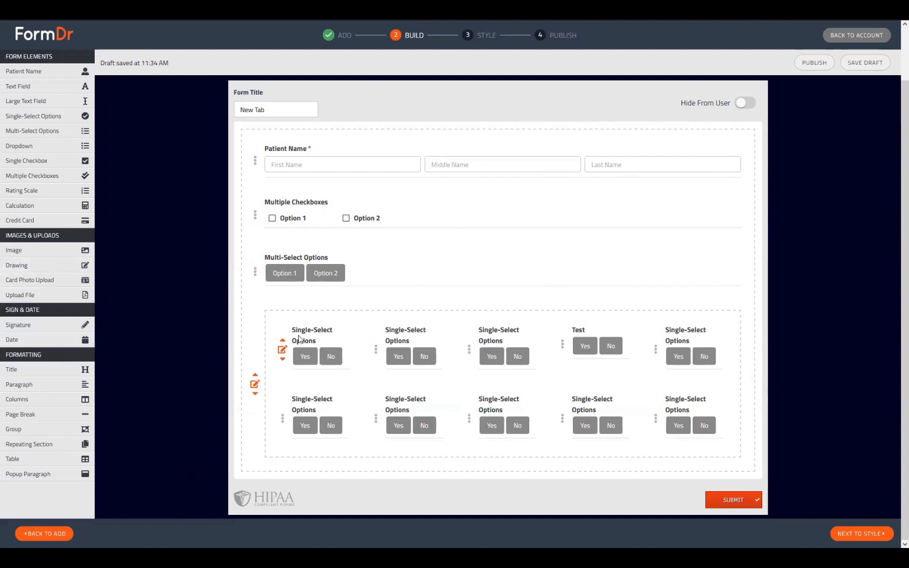
drag(299, 336, 325, 338)
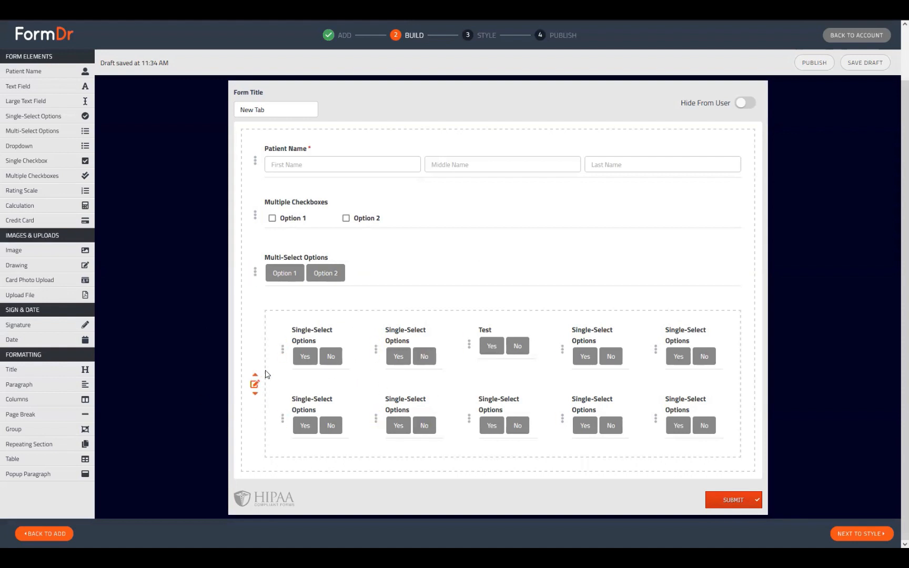
Step: Add a Columns element holding a Text Field under the Yes option of the first Single-Select Options field
click(283, 345)
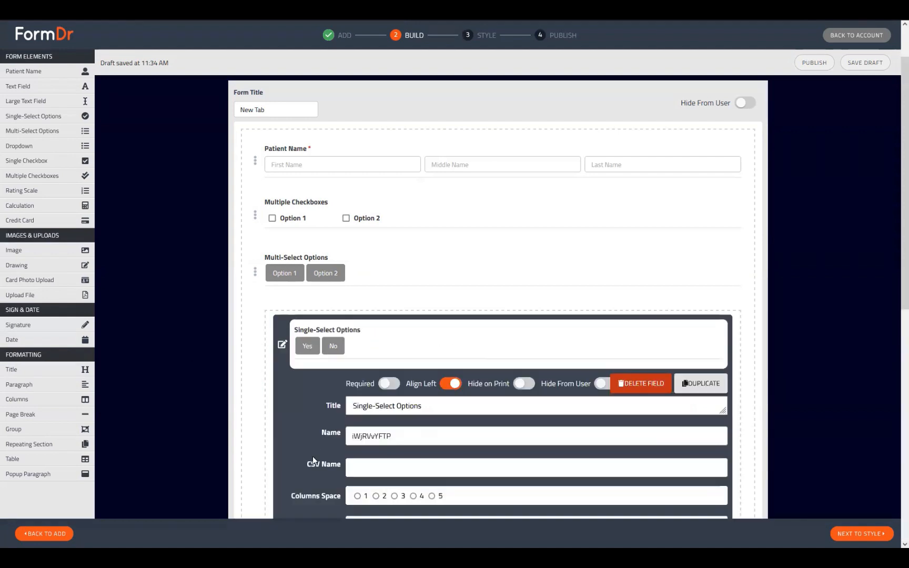
scroll(315, 444, down, 3)
scroll(315, 444, down, 2)
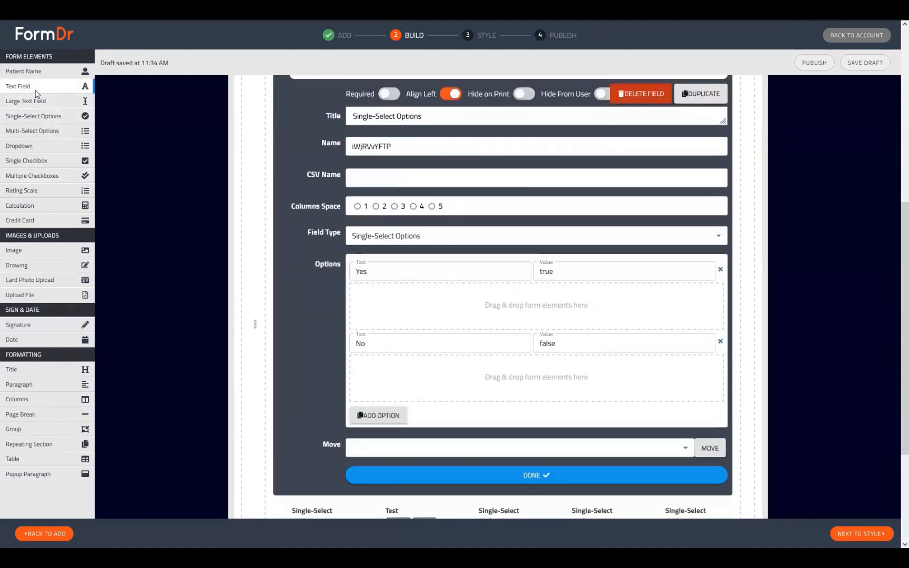
drag(35, 89, 446, 259)
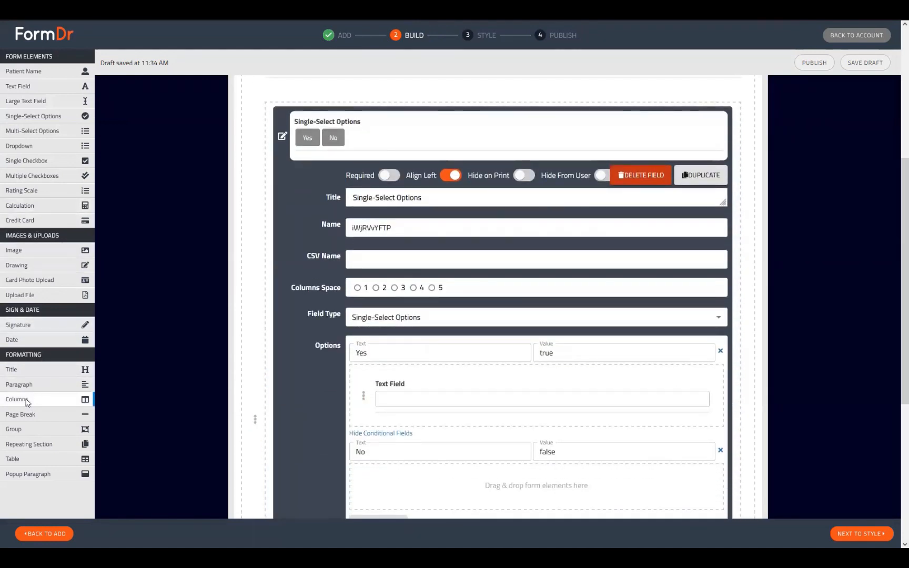
drag(27, 401, 447, 391)
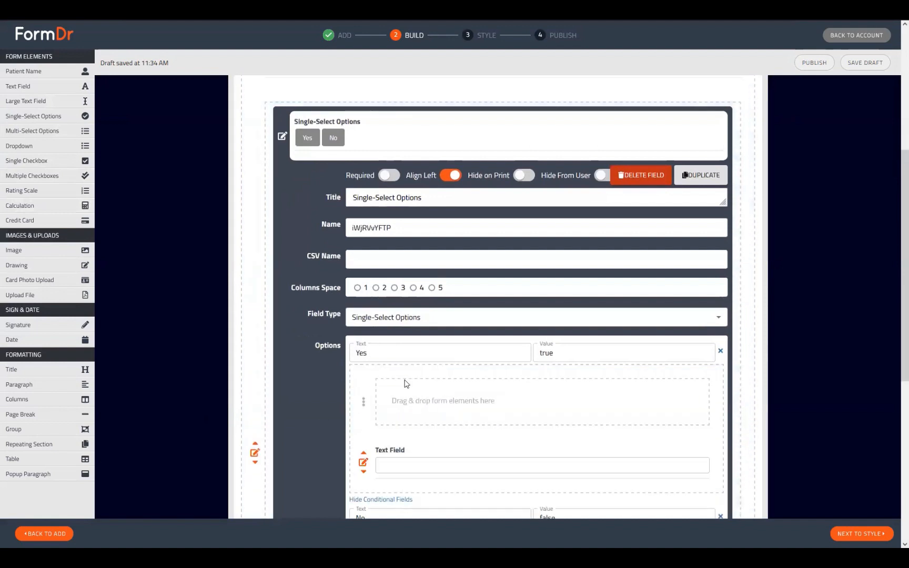
drag(418, 451, 427, 396)
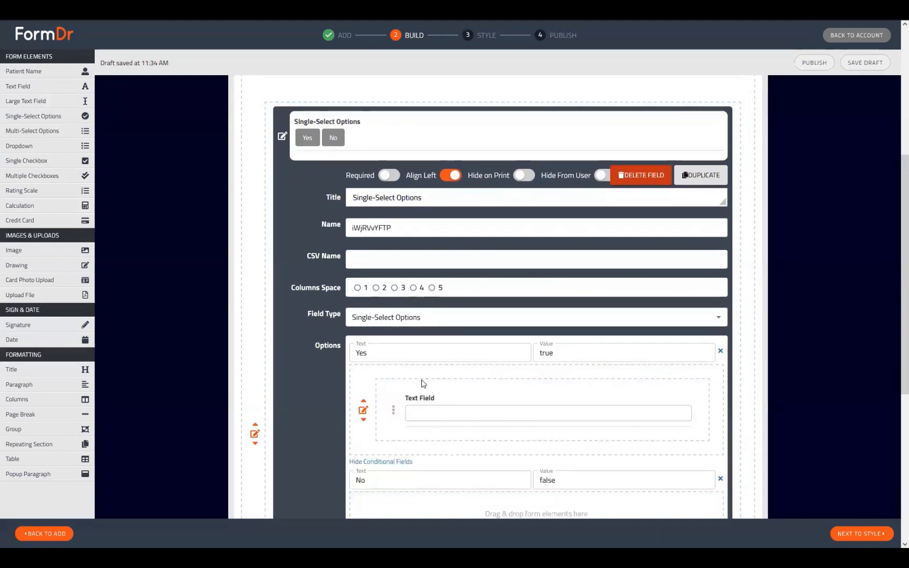
Step: Duplicate the conditional Text Field until there are six, then close the Single-Select Options field's editor
scroll(403, 384, down, 2)
click(394, 317)
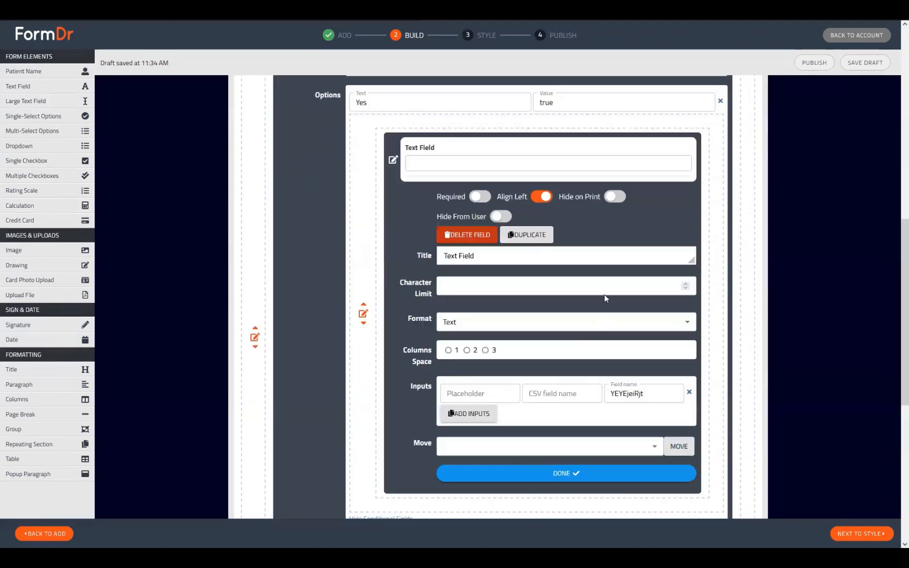
click(528, 235)
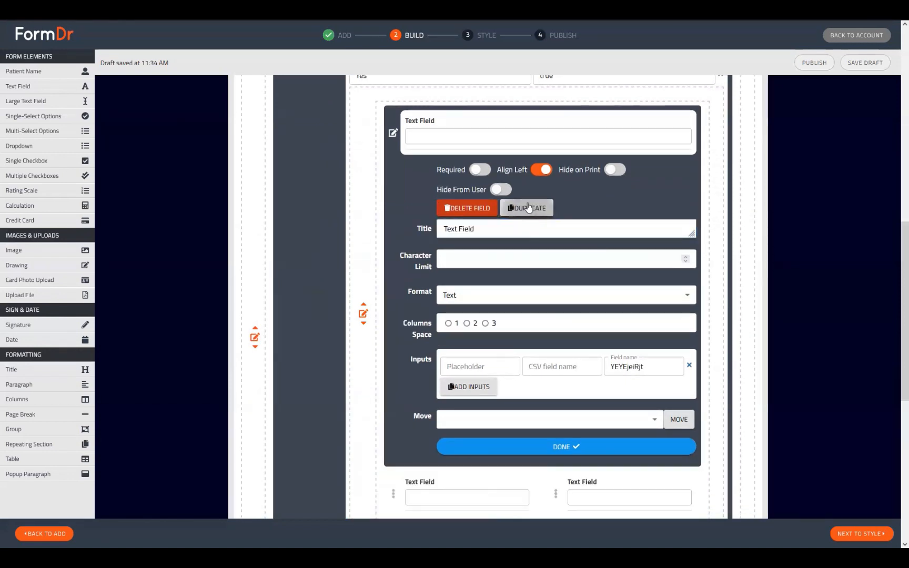
click(529, 206)
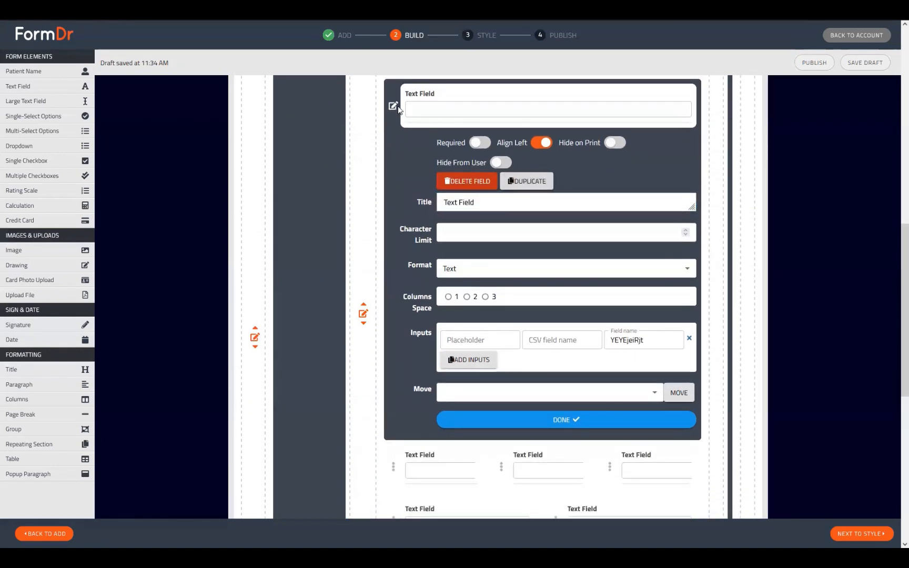
click(394, 107)
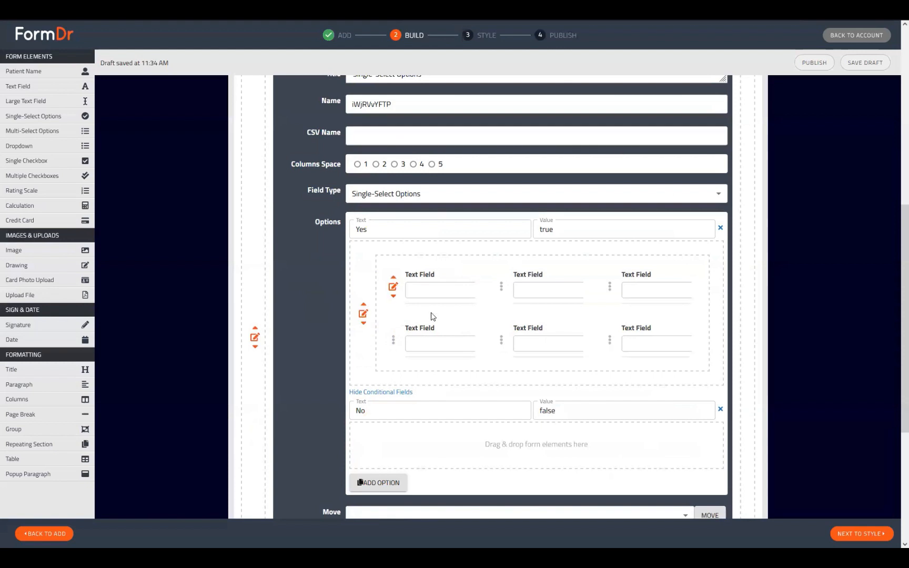
scroll(432, 316, up, 3)
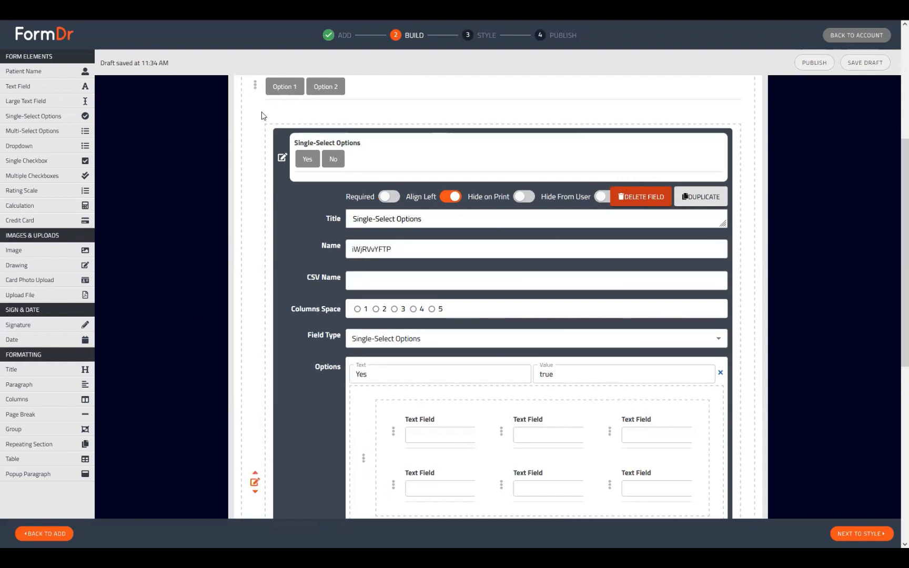
click(282, 157)
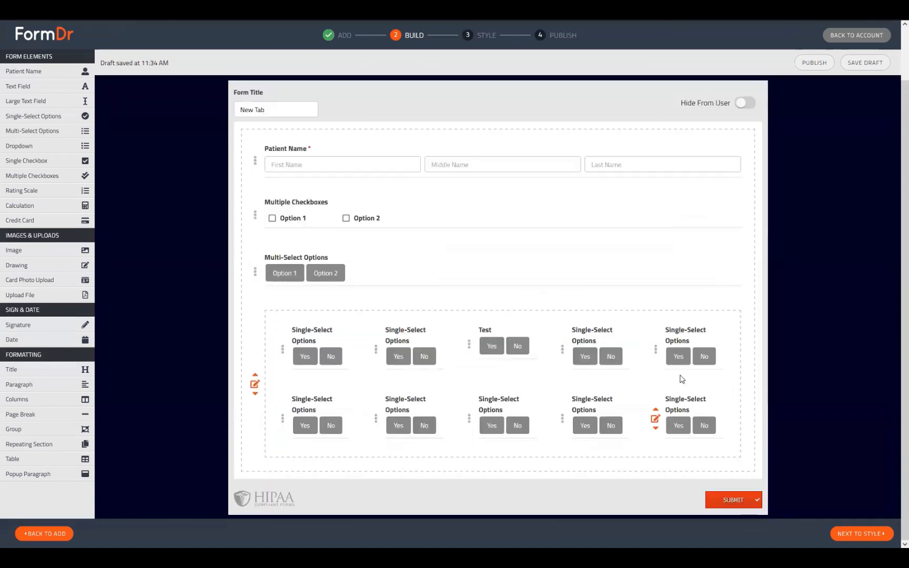
Step: Publish the FormDr Training packet and go to the account's list of packets and forms
click(842, 533)
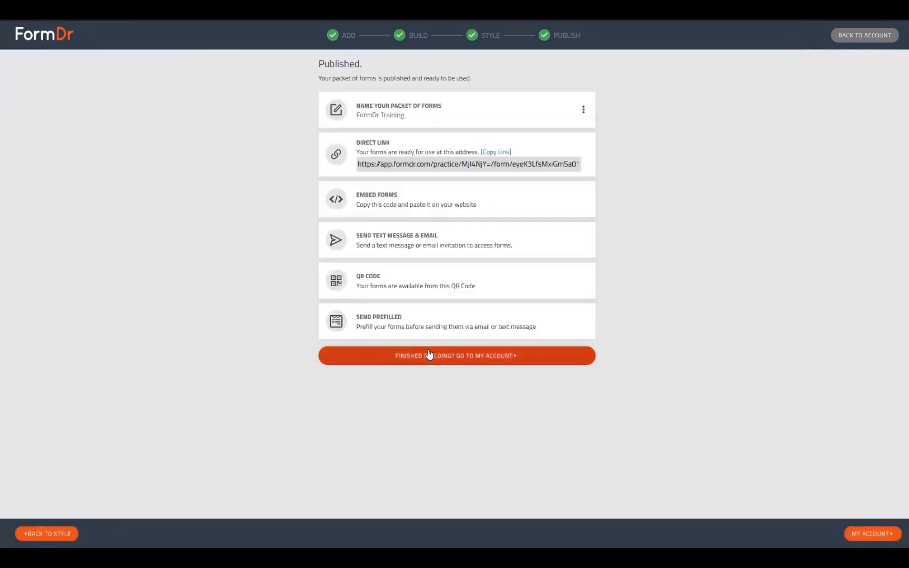
click(431, 356)
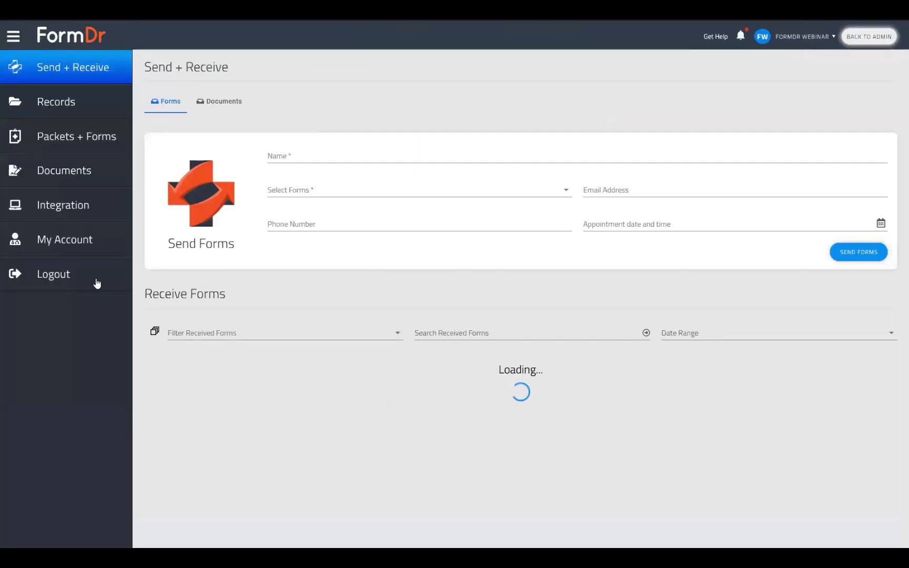
click(73, 136)
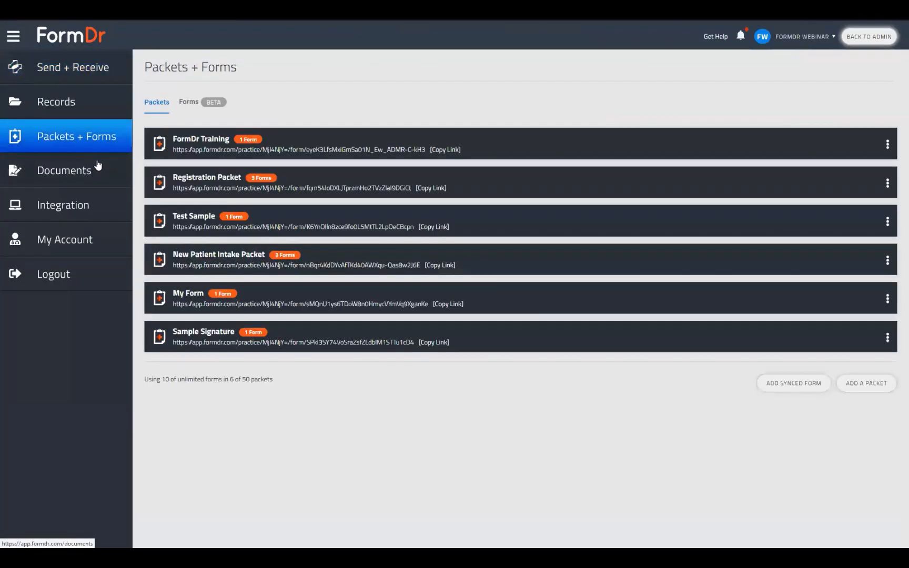
Step: Create a PDF of the FormDr Training packet from its settings
click(887, 144)
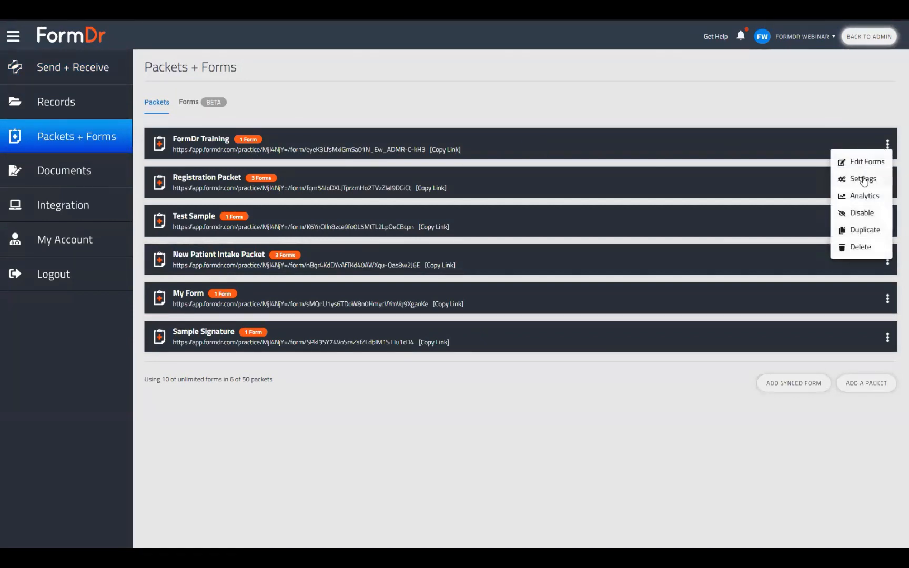
click(863, 180)
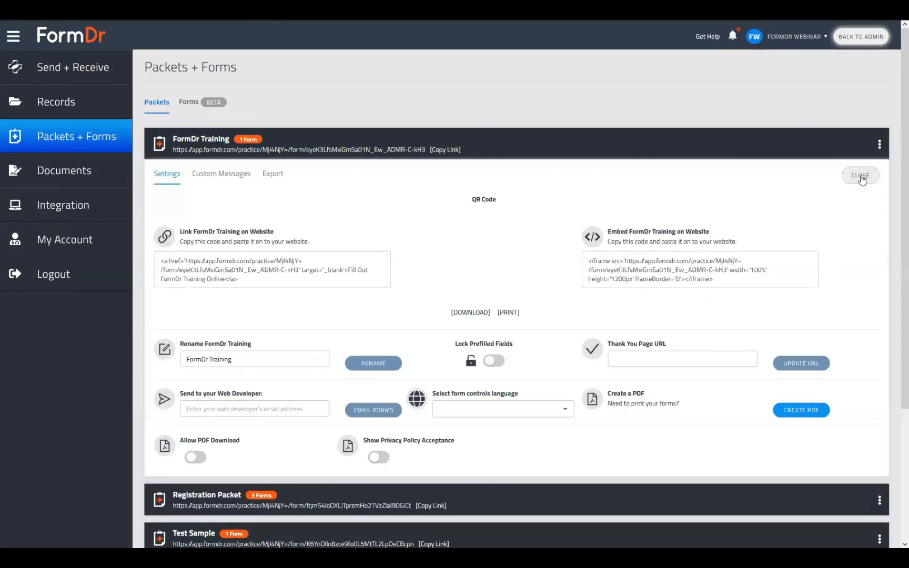
click(787, 410)
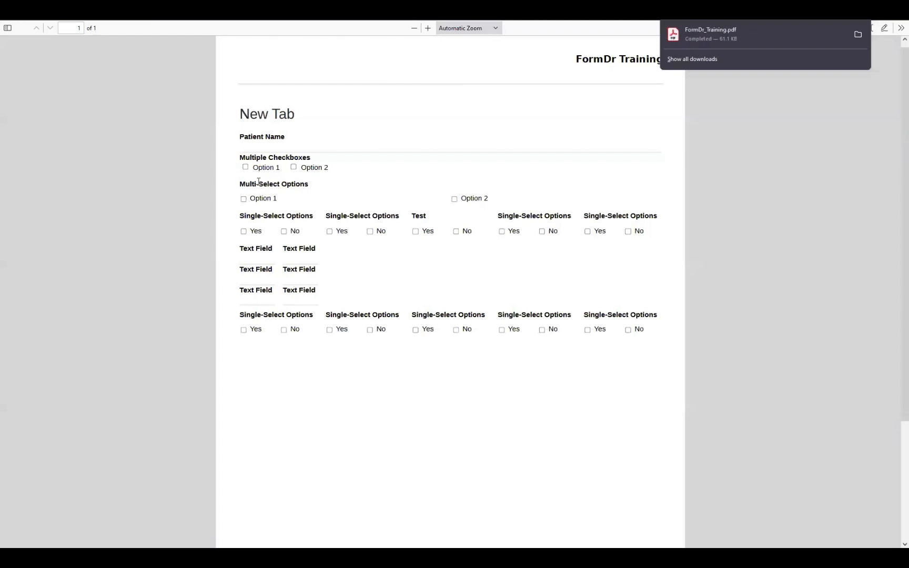
Step: Examine how the first Single-Select Options field and its conditional Text Fields are laid out in the PDF
click(239, 220)
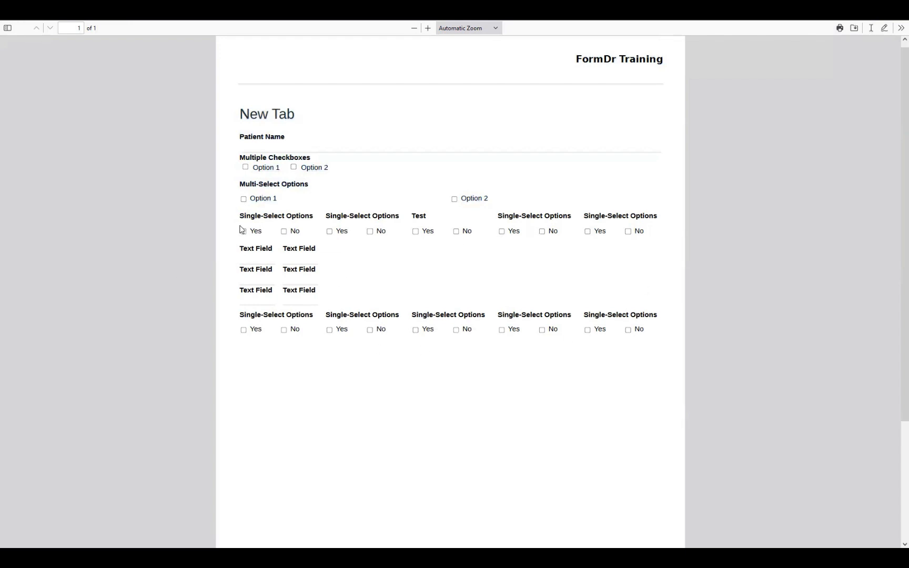
drag(249, 249, 290, 268)
click(306, 249)
click(295, 268)
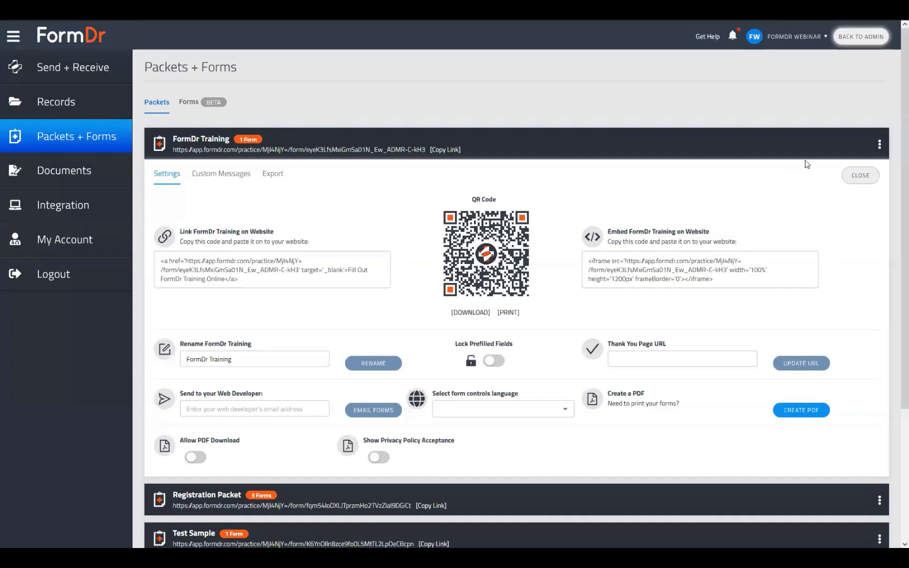
Step: Reopen the FormDr Training packet's forms for editing and continue to the build stage
click(880, 145)
click(861, 160)
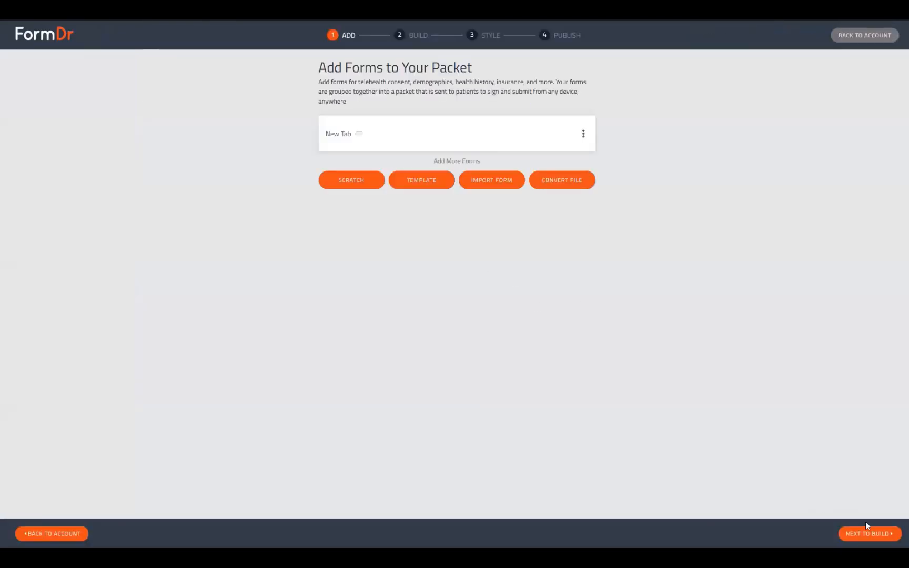
click(872, 534)
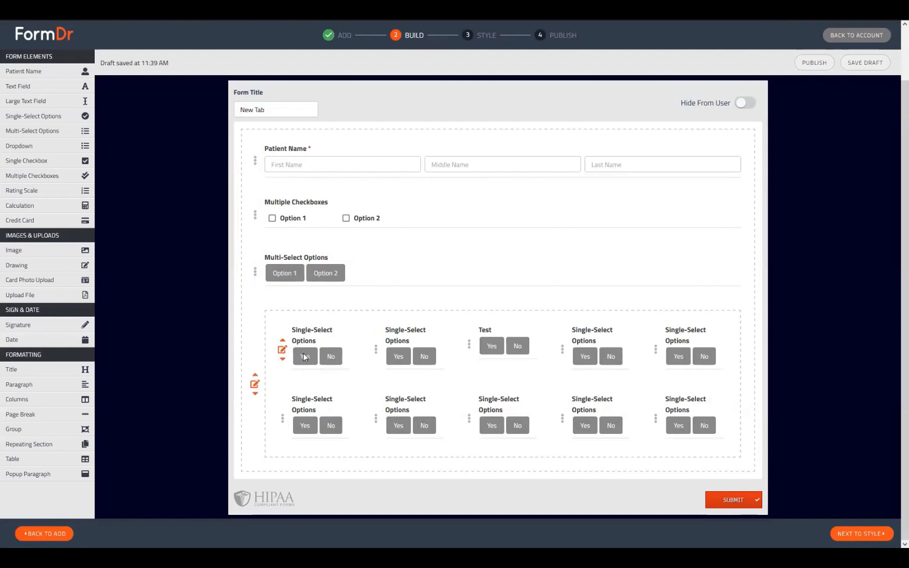
Step: Move the first Single-Select Options field out above the Columns element and back into its first place
drag(311, 347, 308, 305)
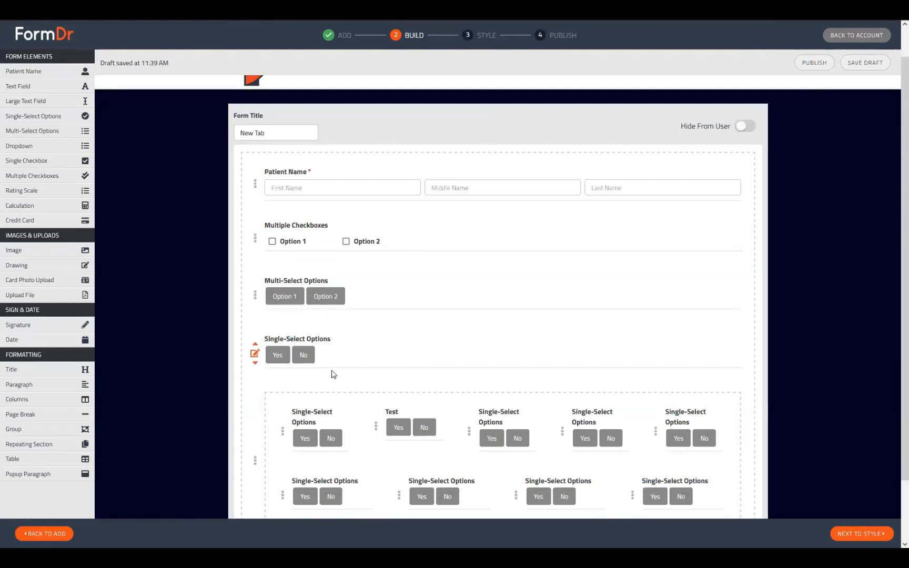
drag(307, 350, 375, 377)
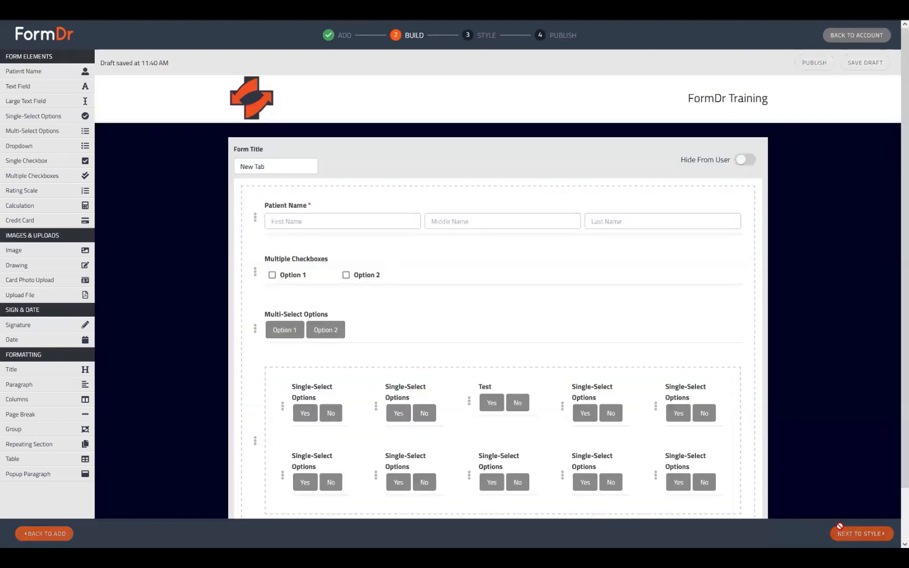
Step: Preview the form in the style stage, selecting both Multi-Select options and answering several Single-Select Options fields
click(844, 533)
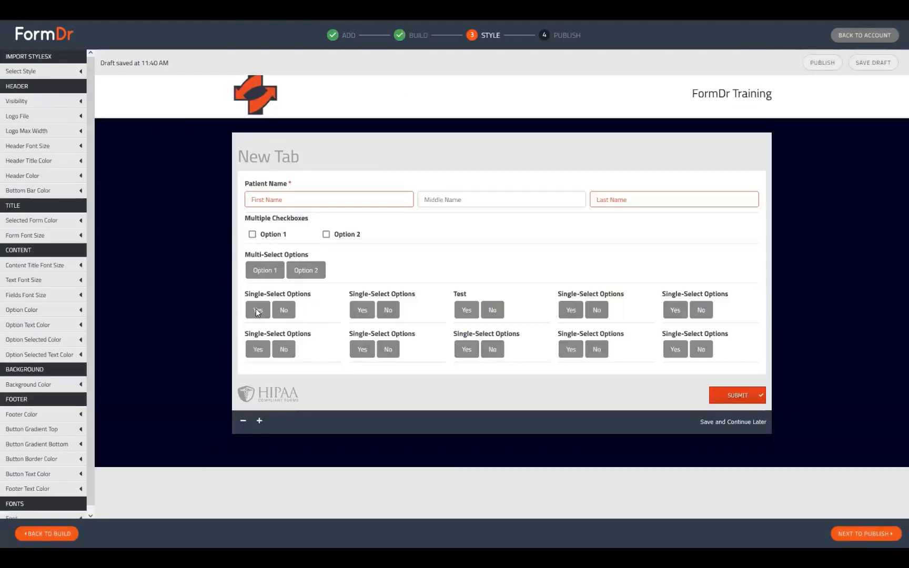
click(263, 268)
click(298, 269)
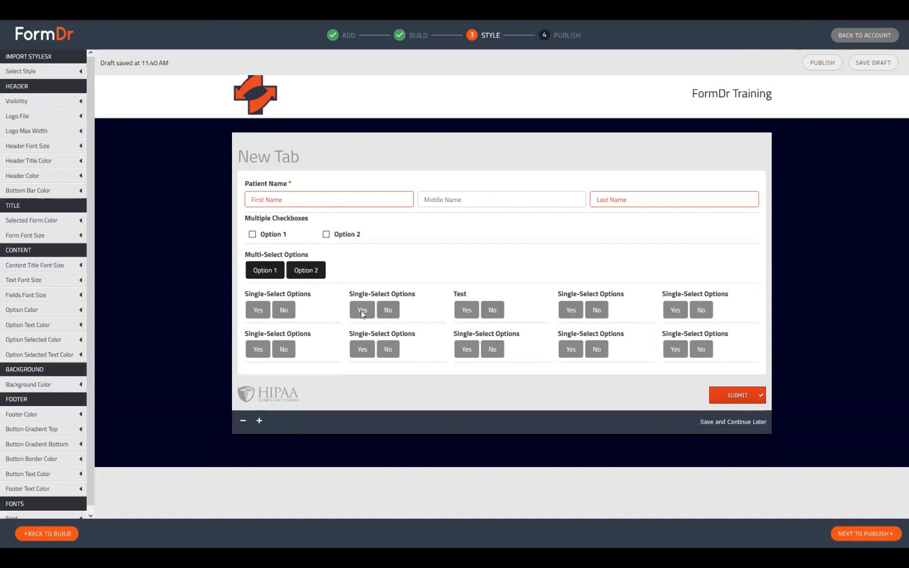
click(362, 312)
click(390, 312)
click(366, 348)
click(258, 349)
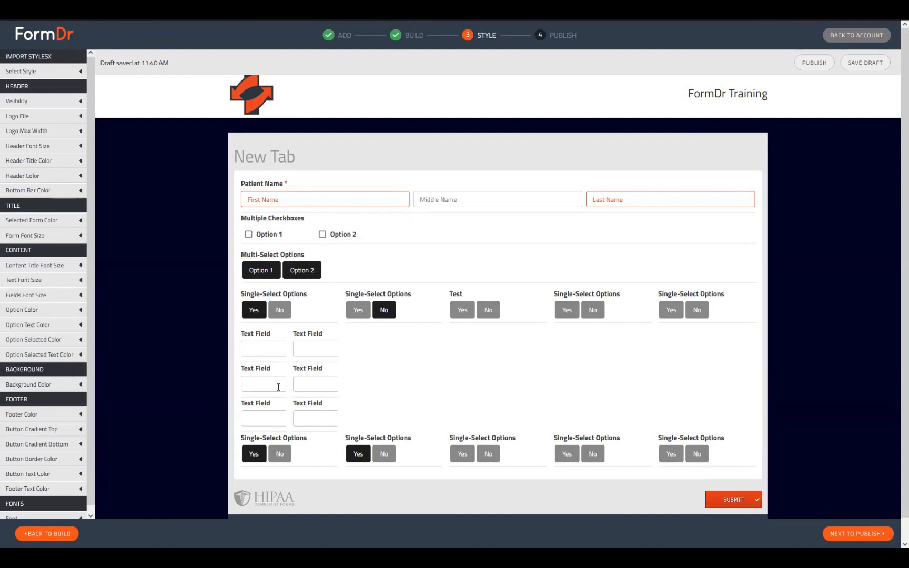
Step: Try out the first Single-Select Options field's conditional Text Fields in the preview and return to the build stage
click(309, 414)
click(282, 300)
click(42, 534)
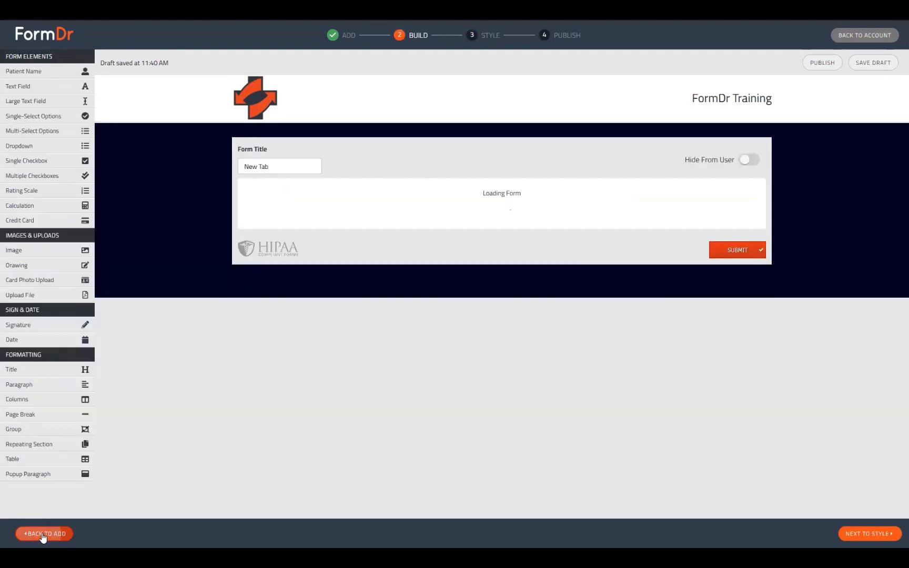
Step: Move the first Single-Select Options field above the Columns element and check its conditional Text Fields in the style-stage preview with Yes selected
drag(320, 396, 326, 350)
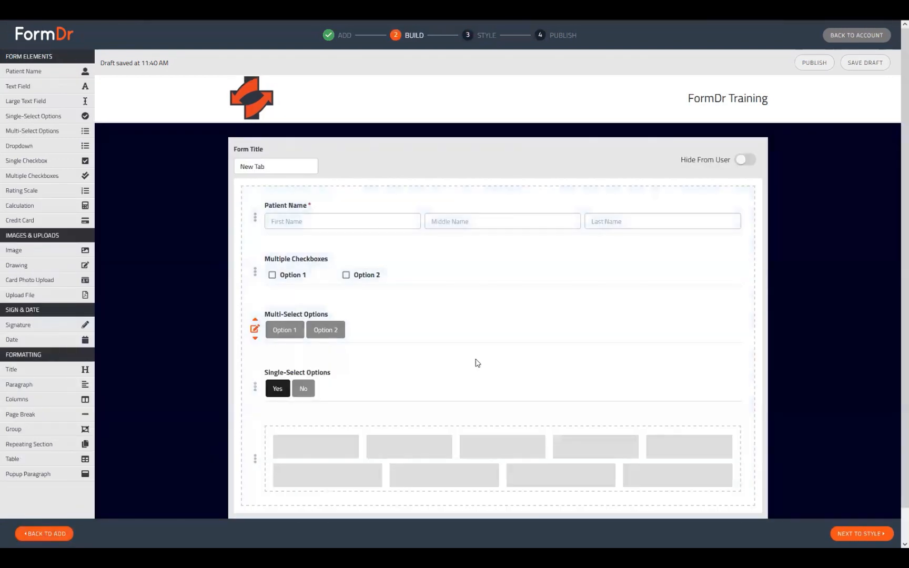
click(869, 533)
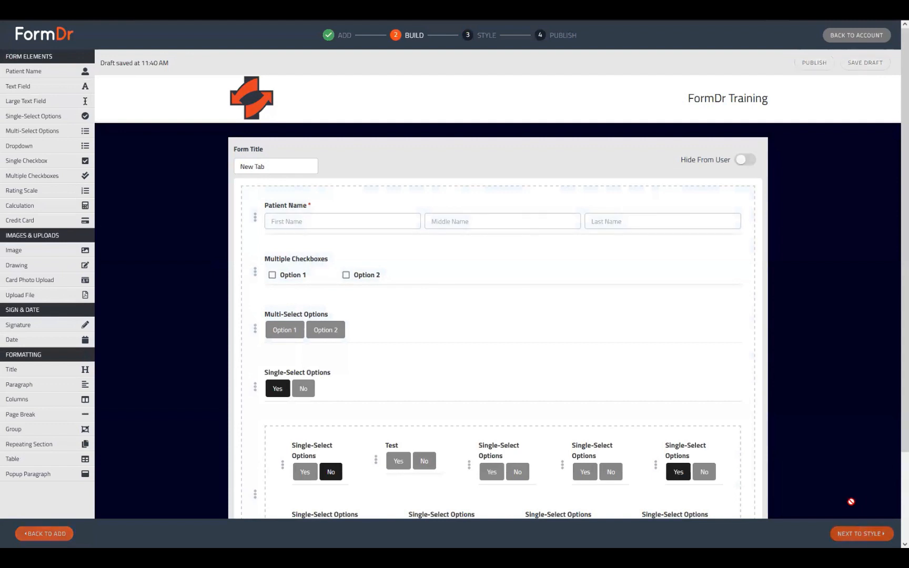
click(265, 311)
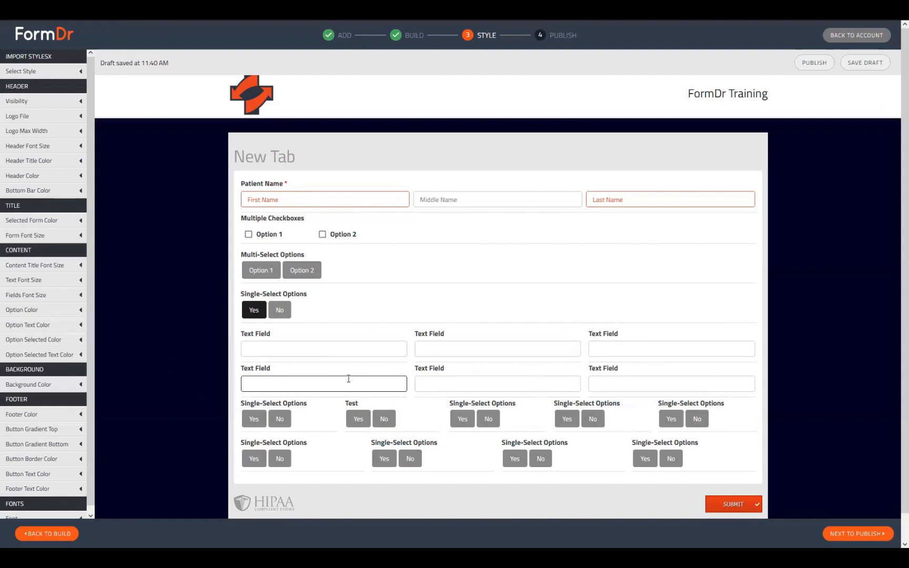
scroll(270, 345, down, 1)
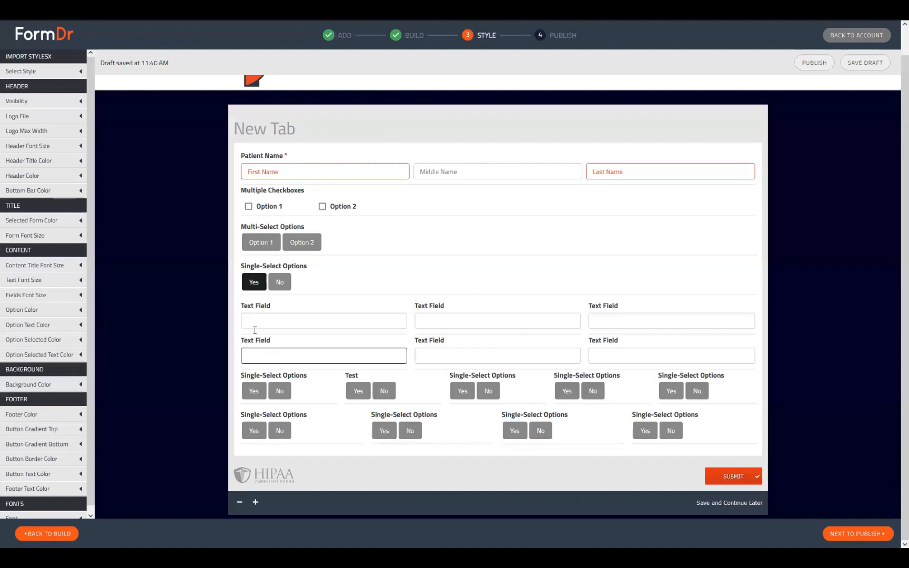
click(50, 534)
Step: Review the Columns element's settings in the build stage and close them
scroll(451, 213, down, 2)
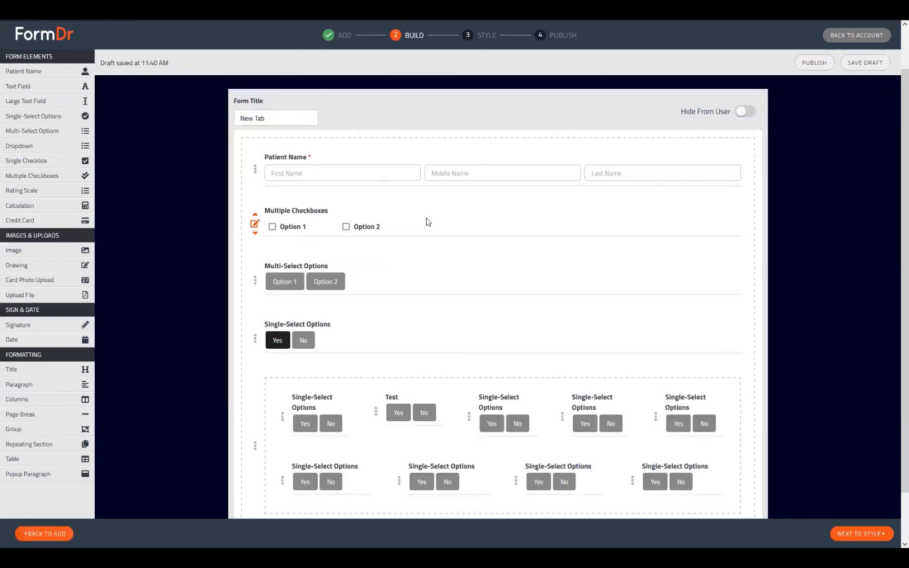
scroll(426, 223, down, 2)
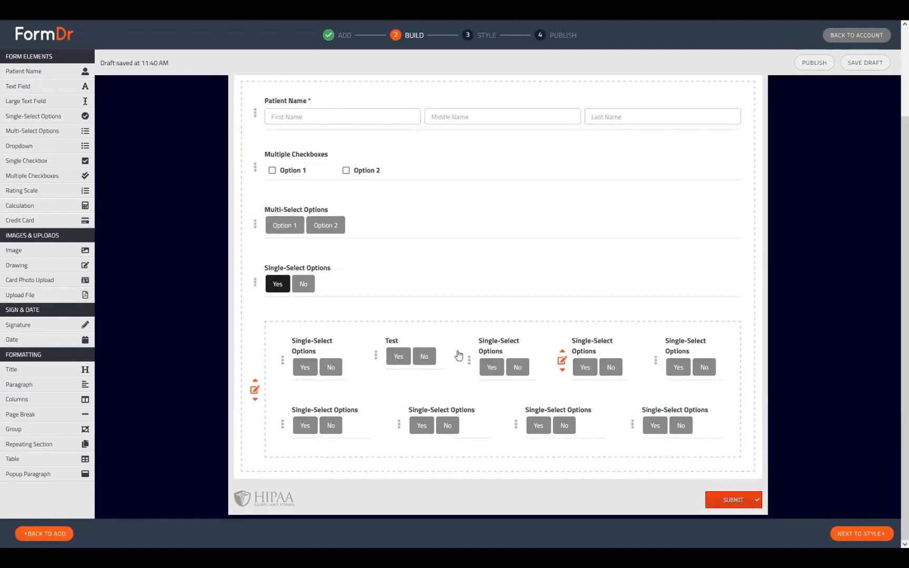
click(253, 391)
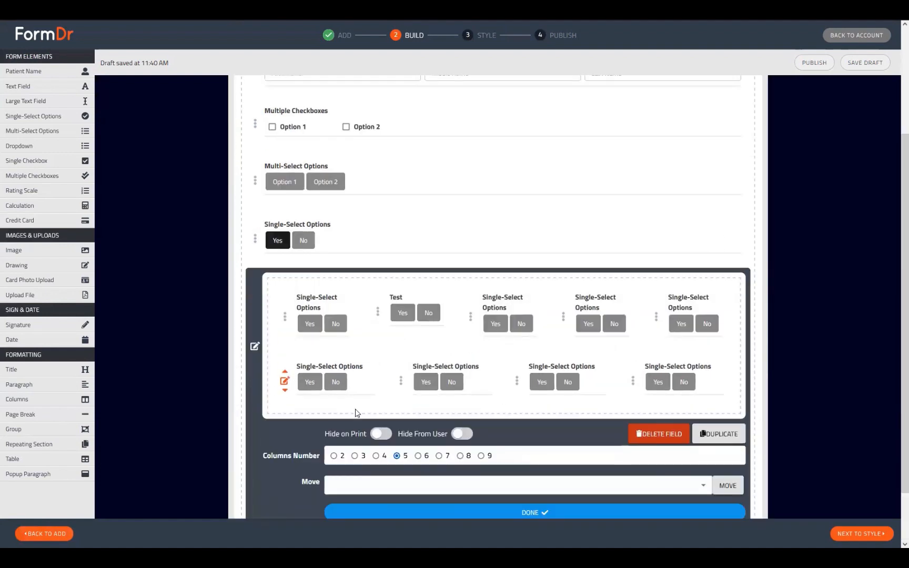
click(255, 284)
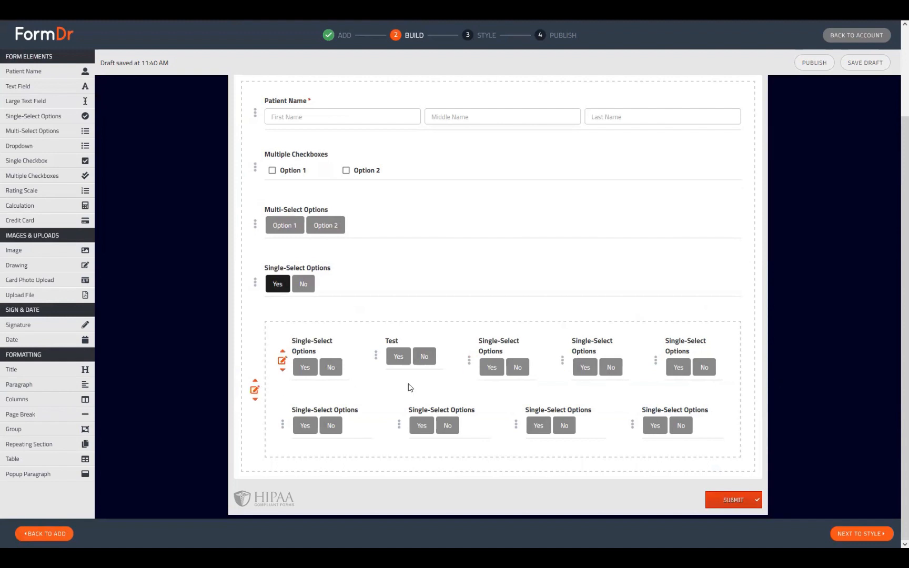
Step: Copy the first column field's title, Single-Select Options, and use it to replace the title of the Test field
click(280, 362)
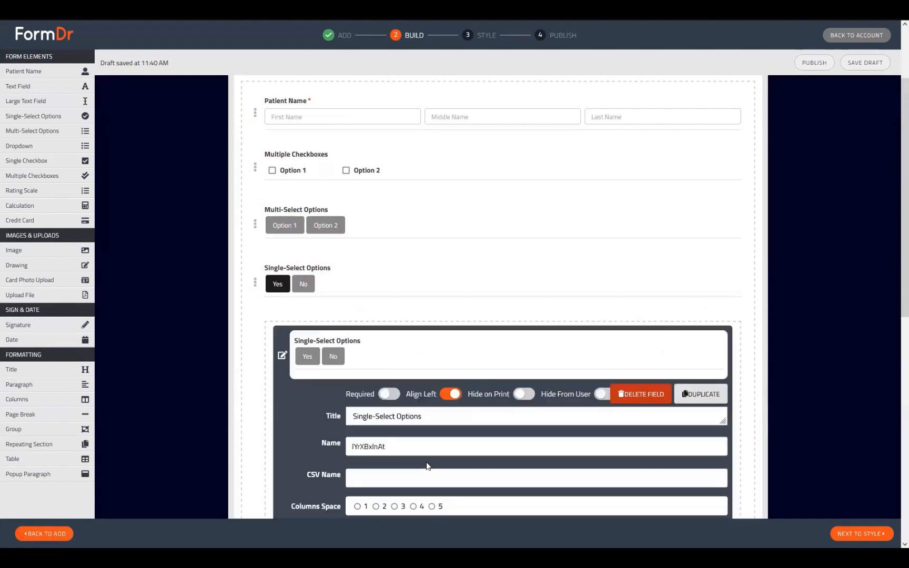
triple_click(396, 417)
key(ctrl+c)
click(285, 360)
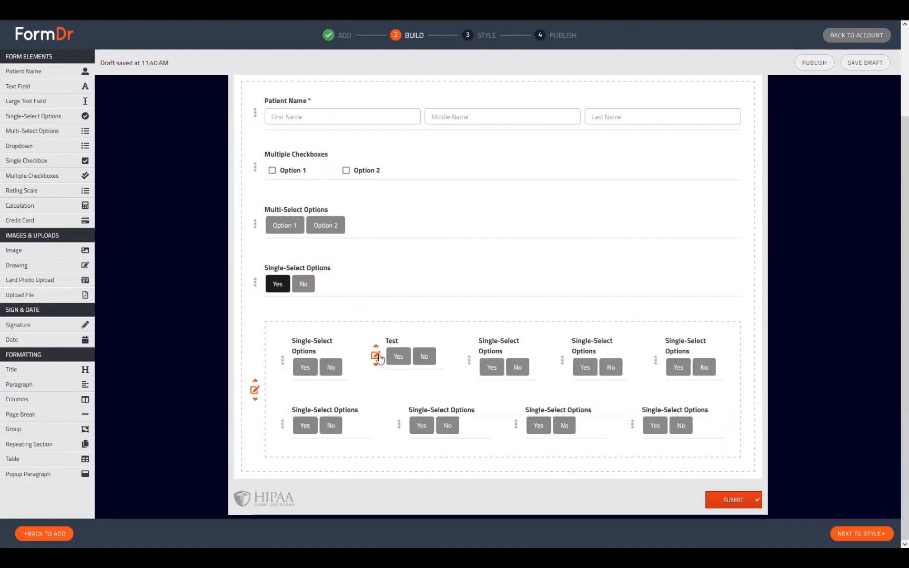
click(376, 357)
triple_click(424, 472)
key(ctrl+v)
click(284, 415)
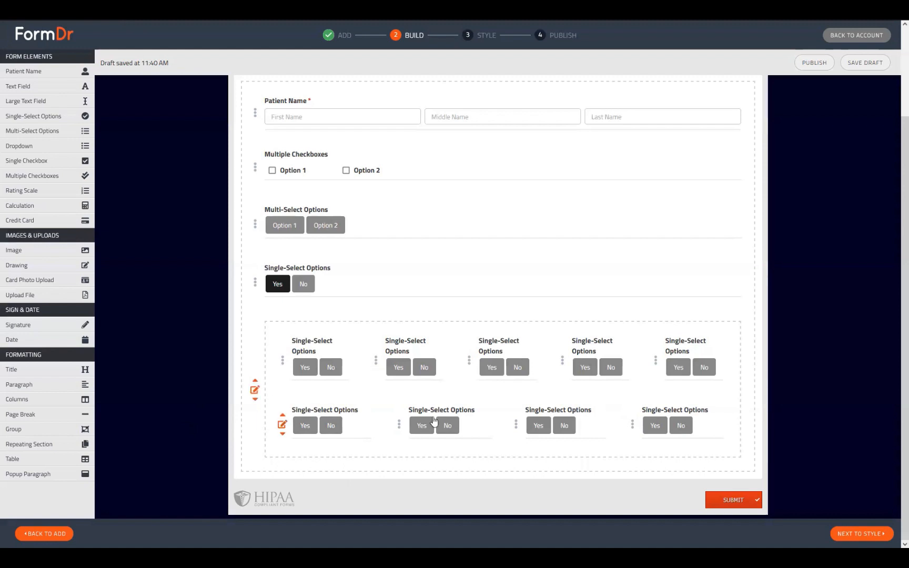
Step: Try the Columns element with 4 columns, set the number back to 5, and close its settings
click(255, 390)
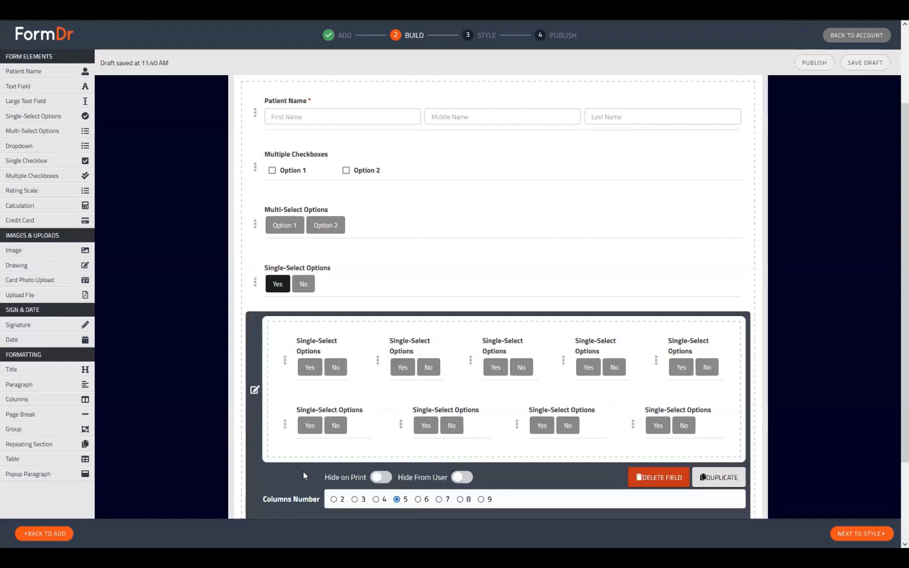
click(370, 498)
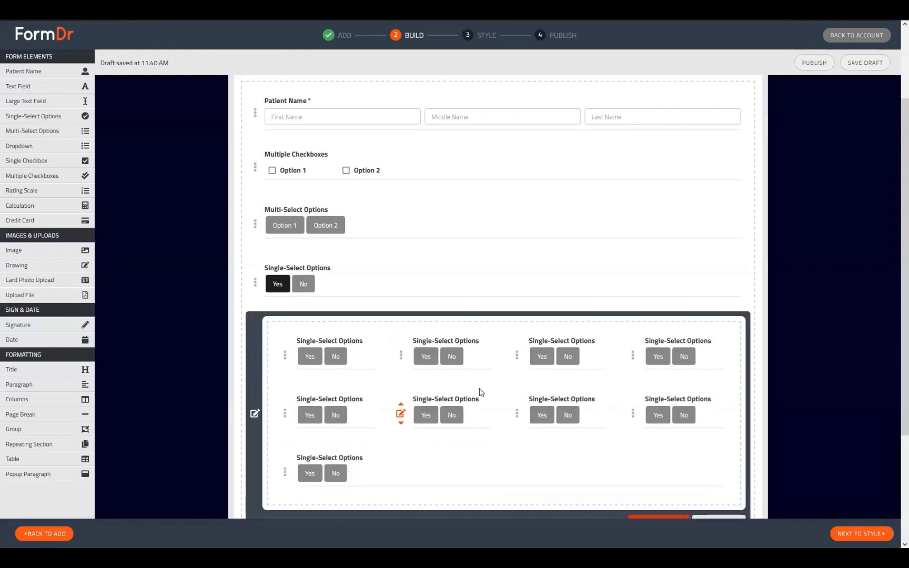
scroll(479, 392, down, 3)
click(397, 402)
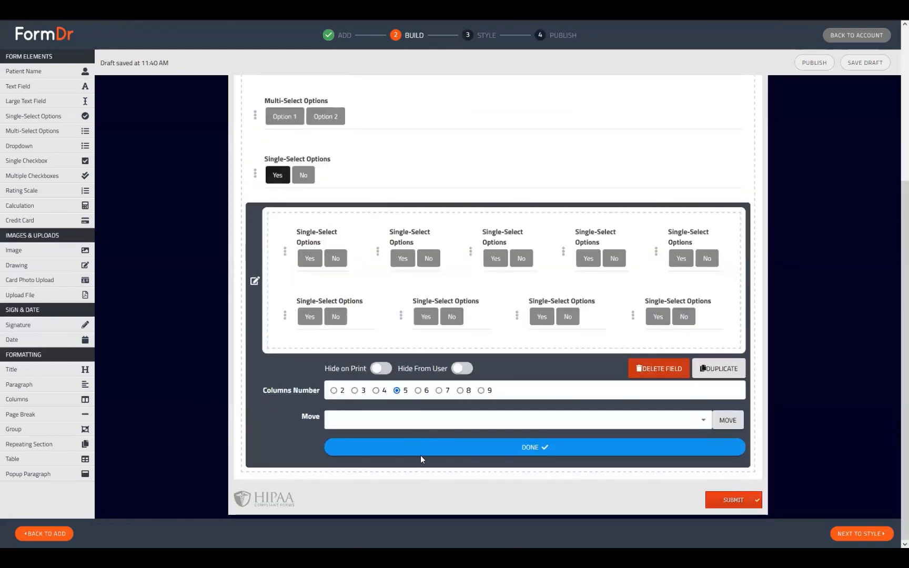
click(424, 459)
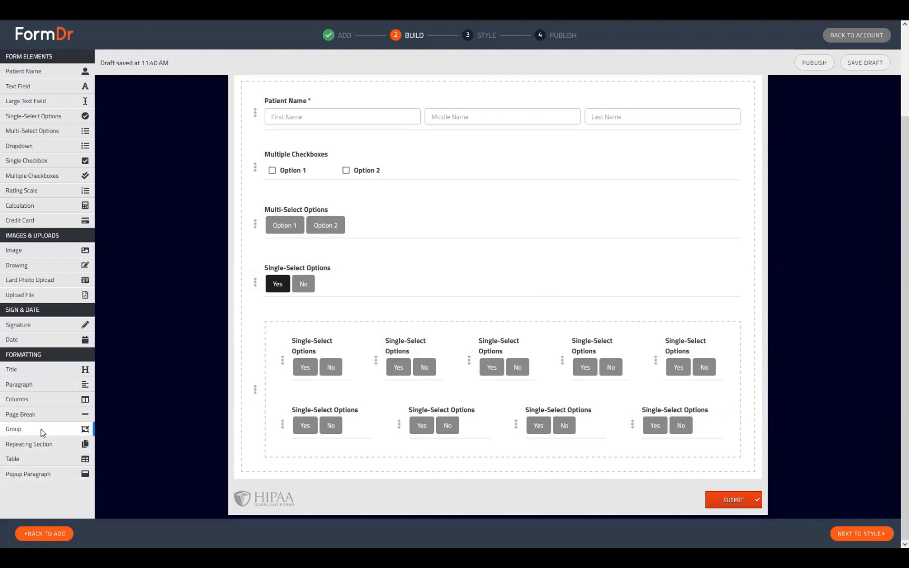
Step: Add an empty Group below the Columns element and look over its settings
click(42, 430)
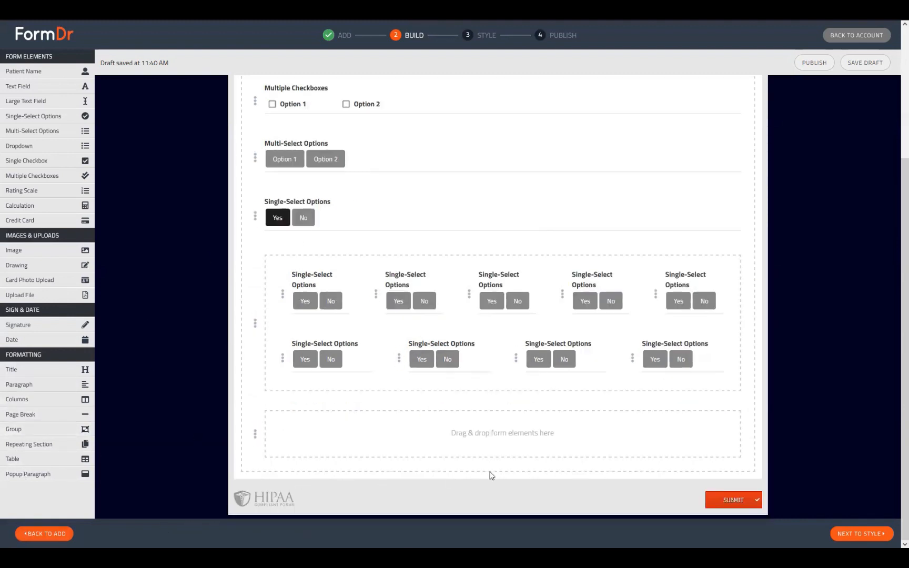
click(255, 434)
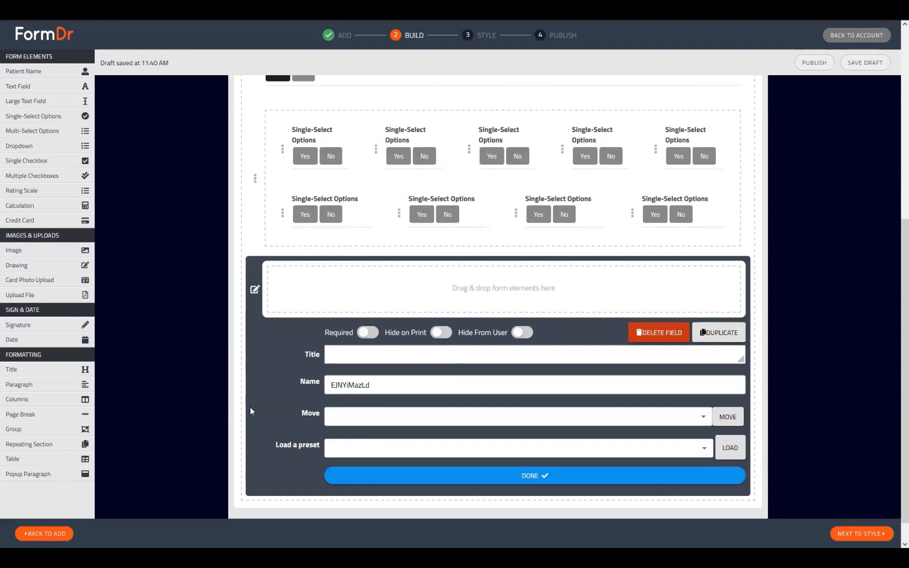
click(254, 290)
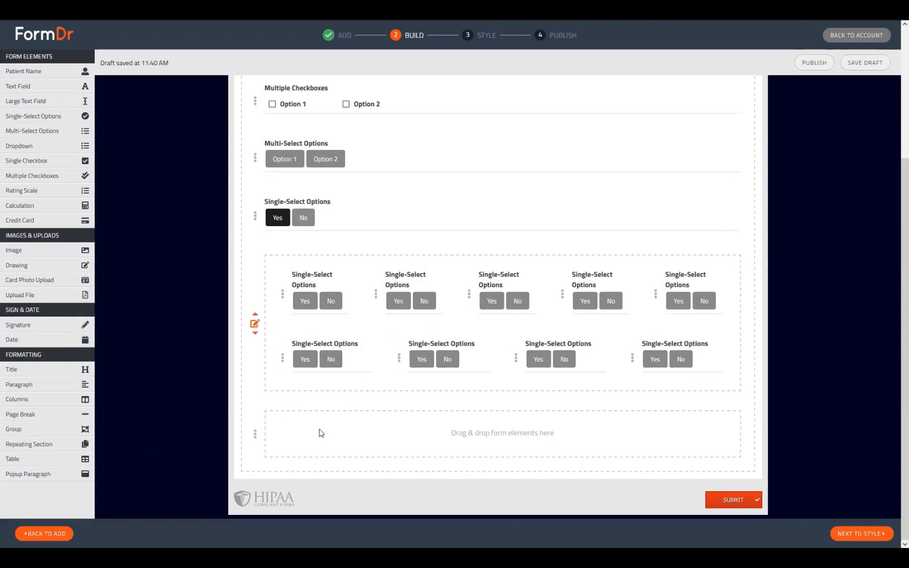
Step: Move the Columns element, Single-Select Options, Multi-Select Options, Multiple Checkboxes and Patient Name fields into the Group
drag(255, 361, 295, 401)
click(261, 340)
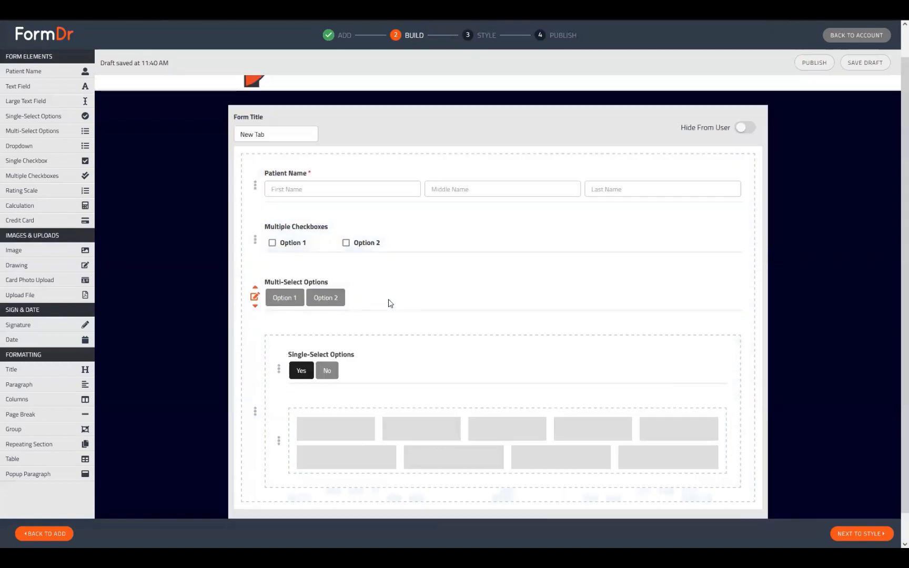
drag(388, 300, 402, 345)
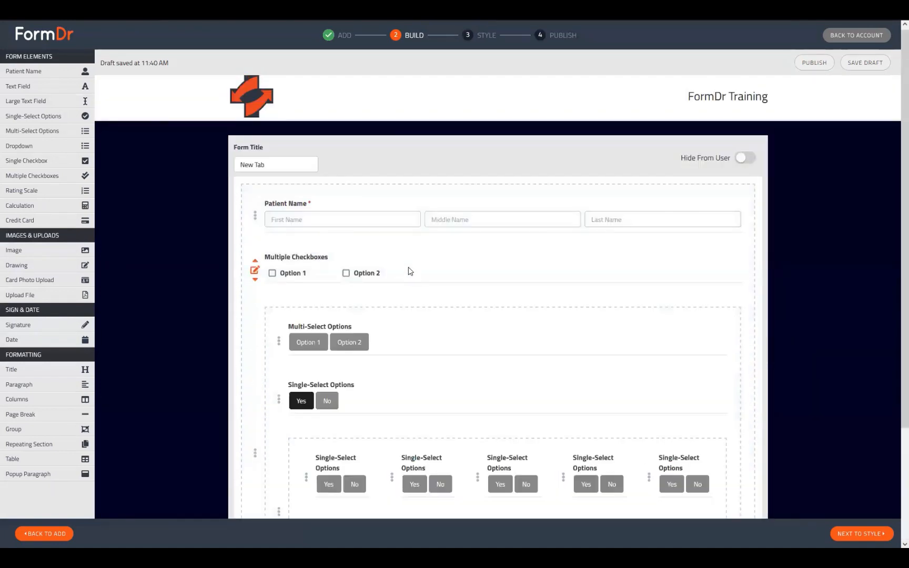
drag(411, 272, 417, 310)
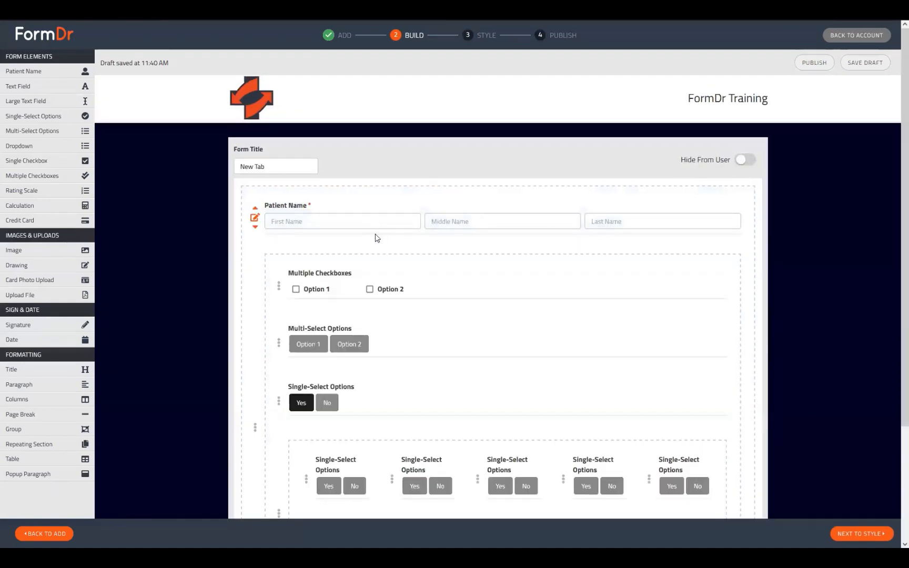
drag(345, 208, 374, 267)
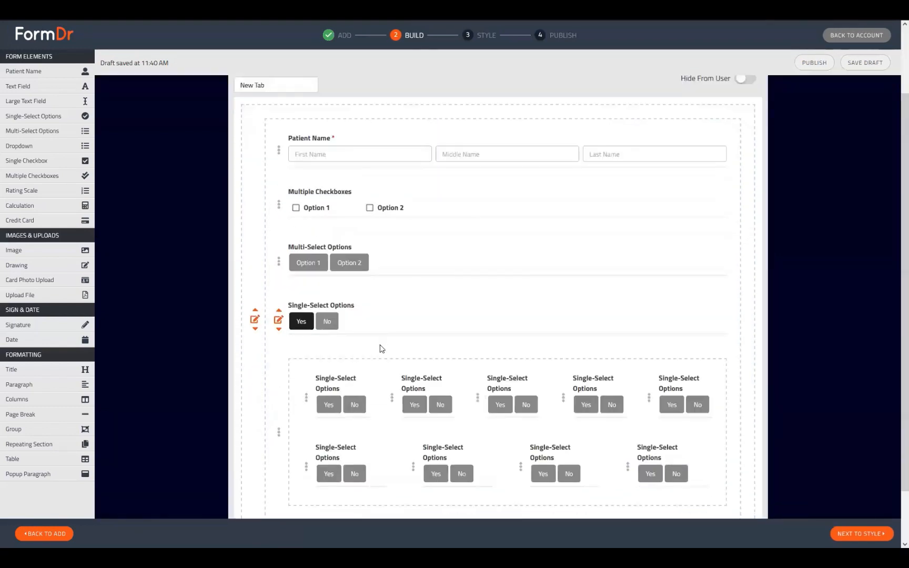
drag(255, 305, 284, 219)
Step: Open the filled Group's settings and select New Tab as its move destination
click(255, 306)
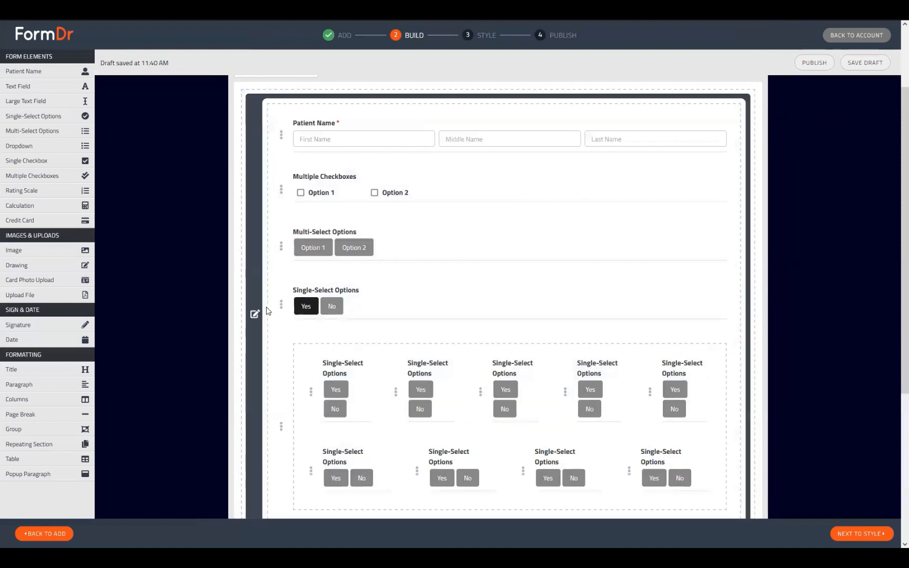
click(338, 388)
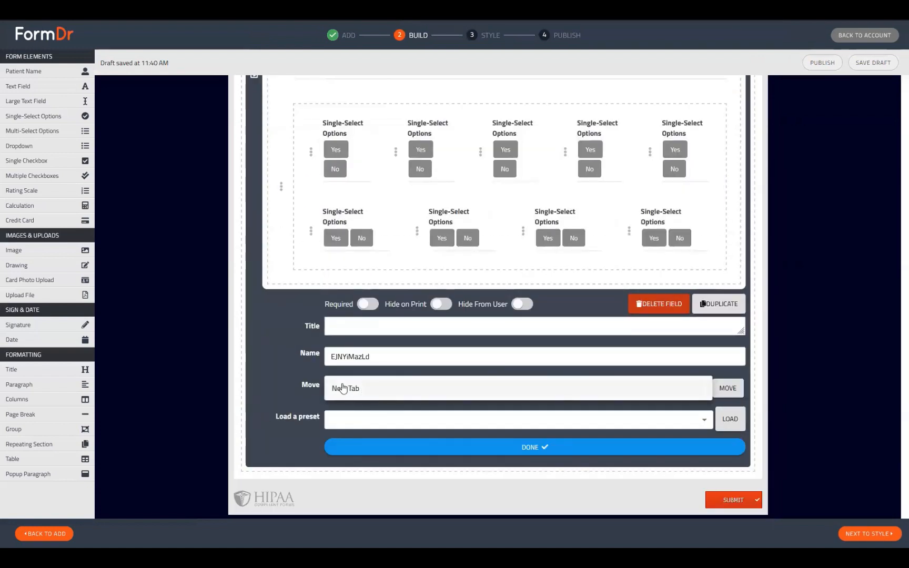
click(336, 392)
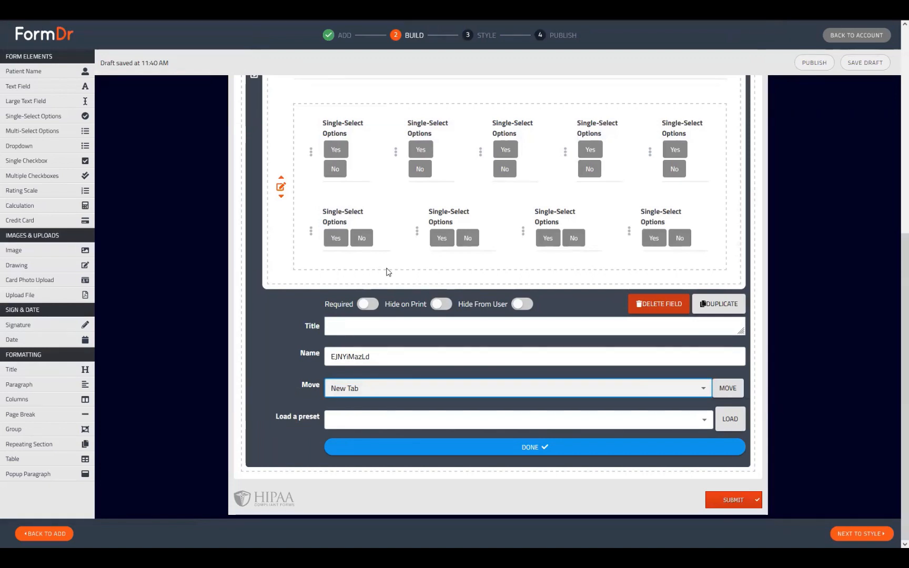
Step: Move Patient Name, the option fields and the Columns element back out of the Group, placing them above it in their original order
scroll(253, 417, up, 6)
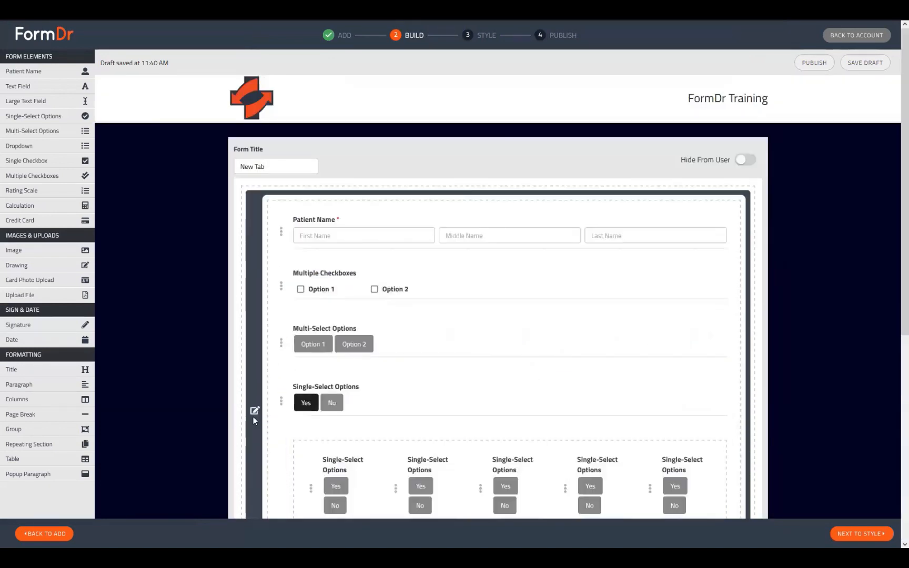
drag(349, 238, 370, 193)
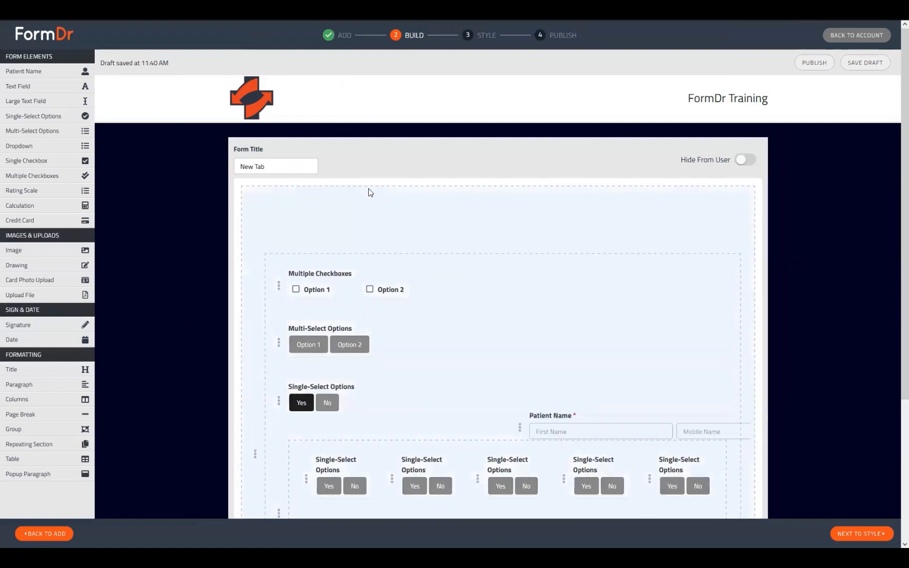
drag(355, 284, 302, 289)
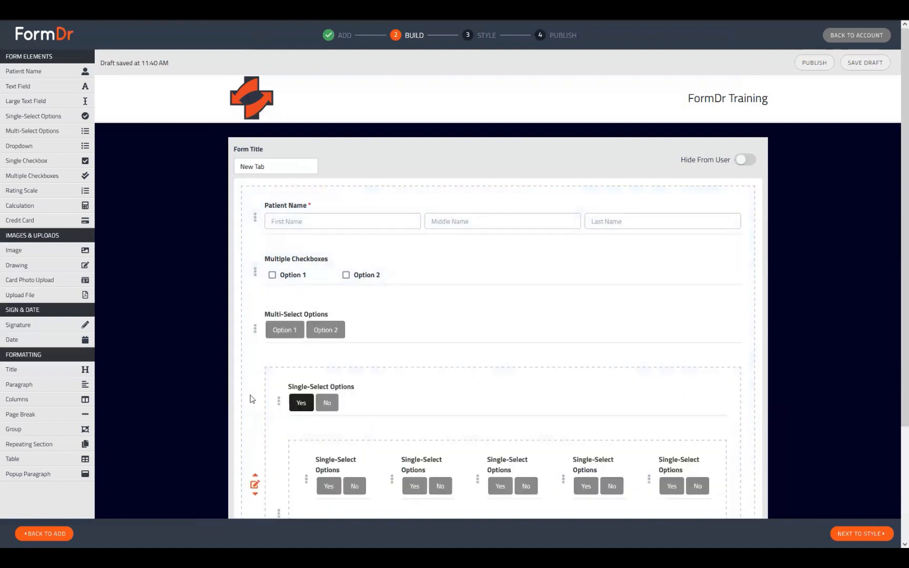
drag(279, 401, 279, 250)
scroll(273, 358, down, 3)
scroll(347, 272, down, 2)
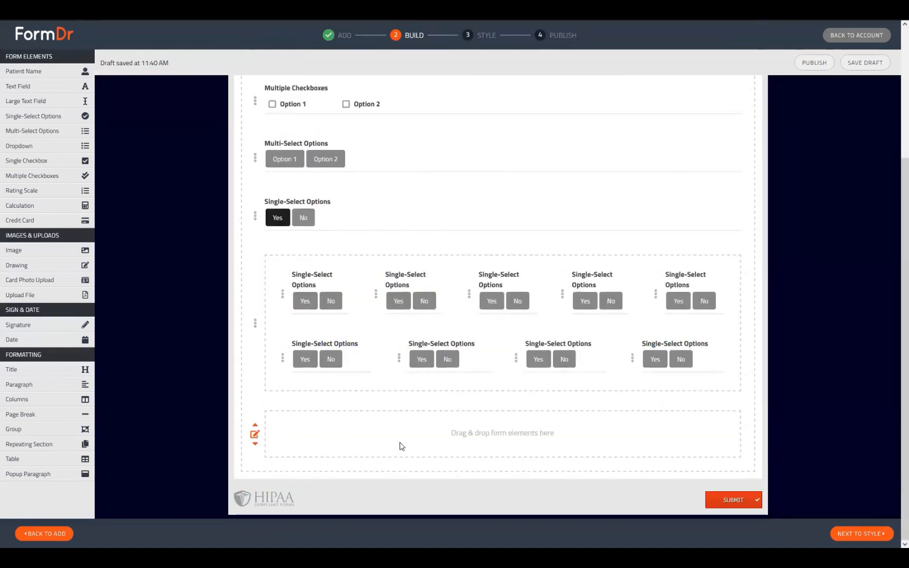
Step: Move the empty Group into the Columns element's last slot, preview the column alignment in the style stage, and return to the build stage
drag(399, 445, 421, 493)
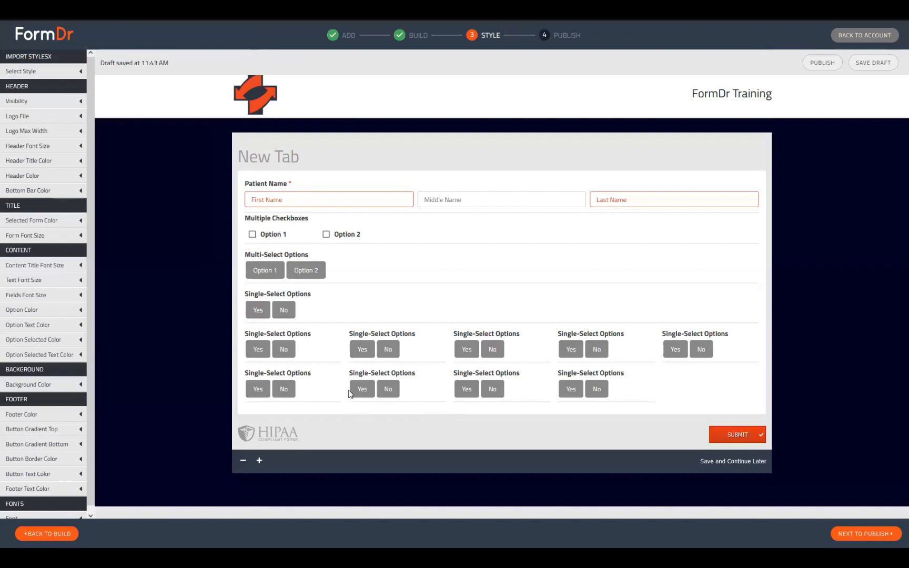
click(77, 533)
scroll(474, 252, down, 3)
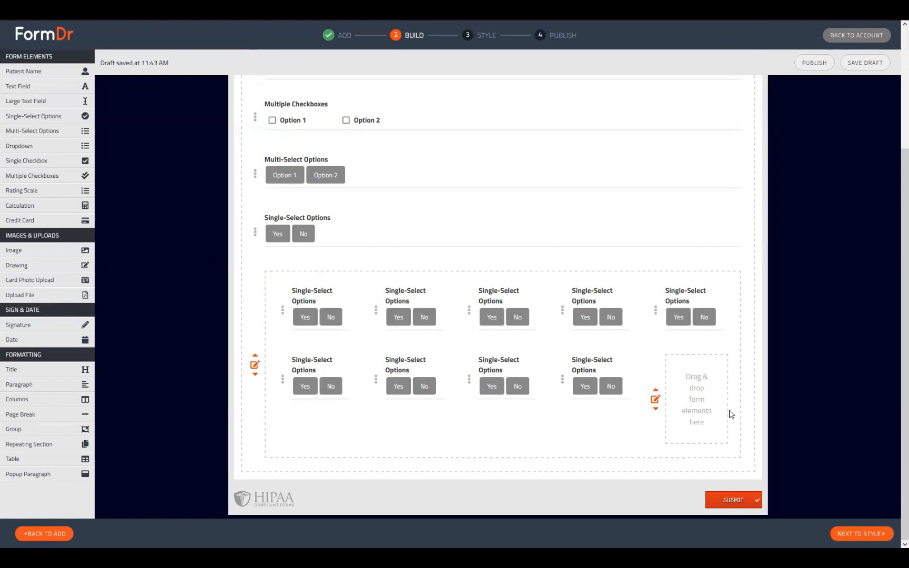
Step: Delete the empty Group from the Columns element and confirm the deletion
click(654, 401)
click(643, 265)
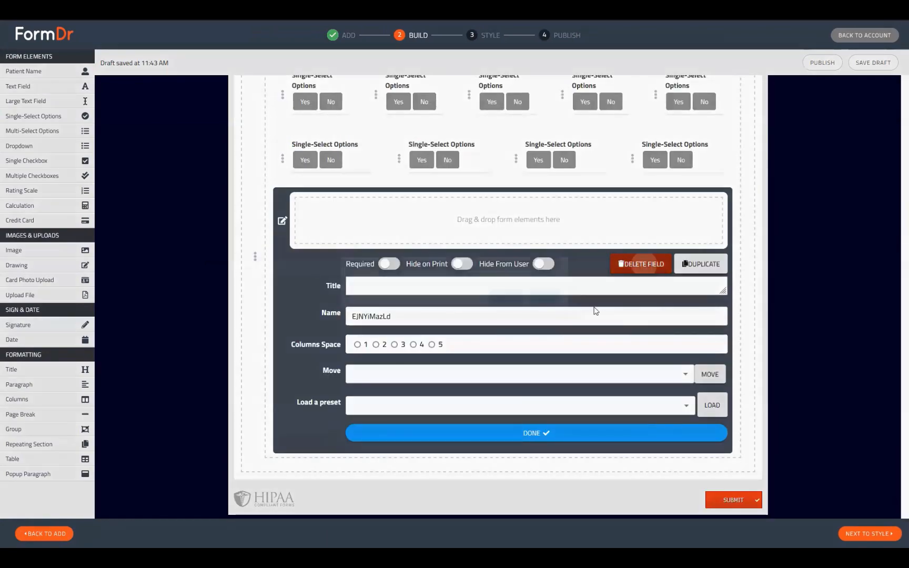
click(545, 297)
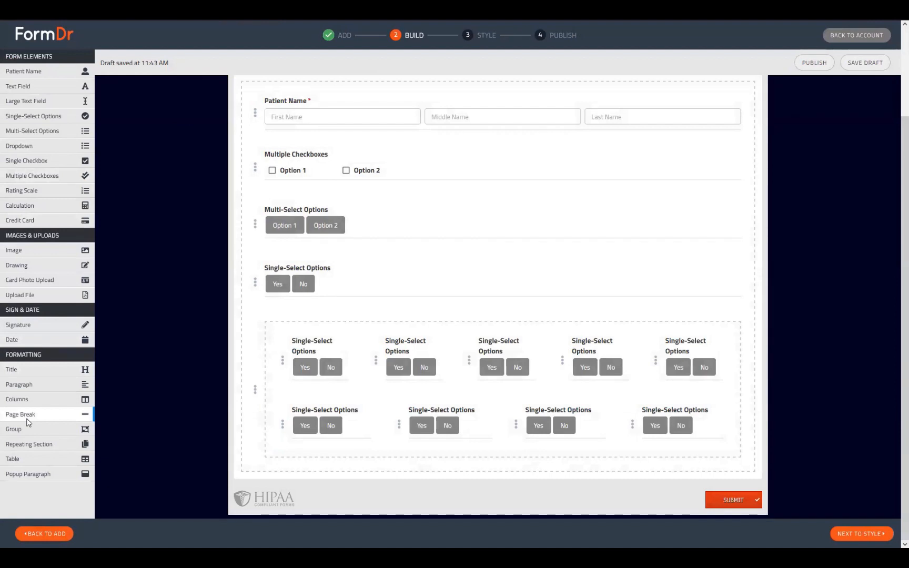
Step: Add a Page Break below the Columns element
drag(32, 418, 321, 443)
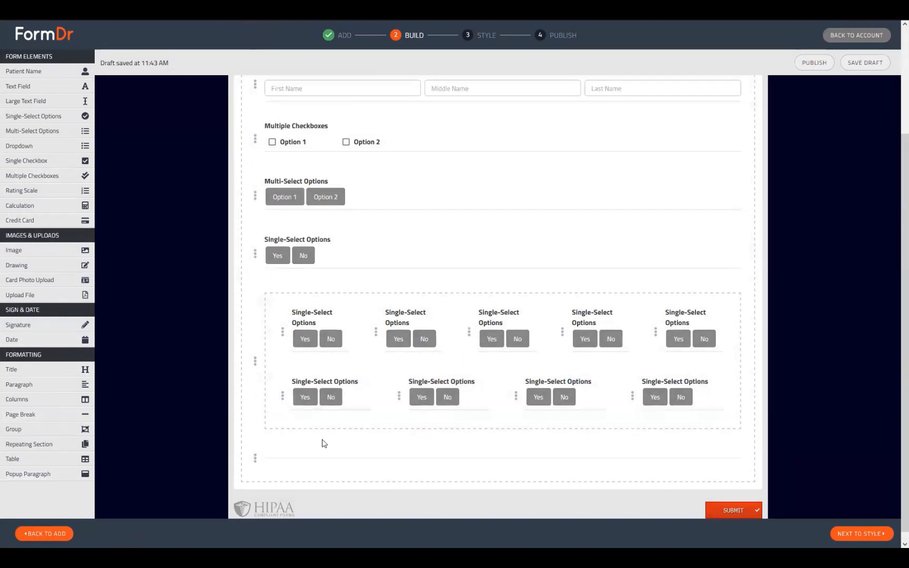
scroll(450, 427, down, 8)
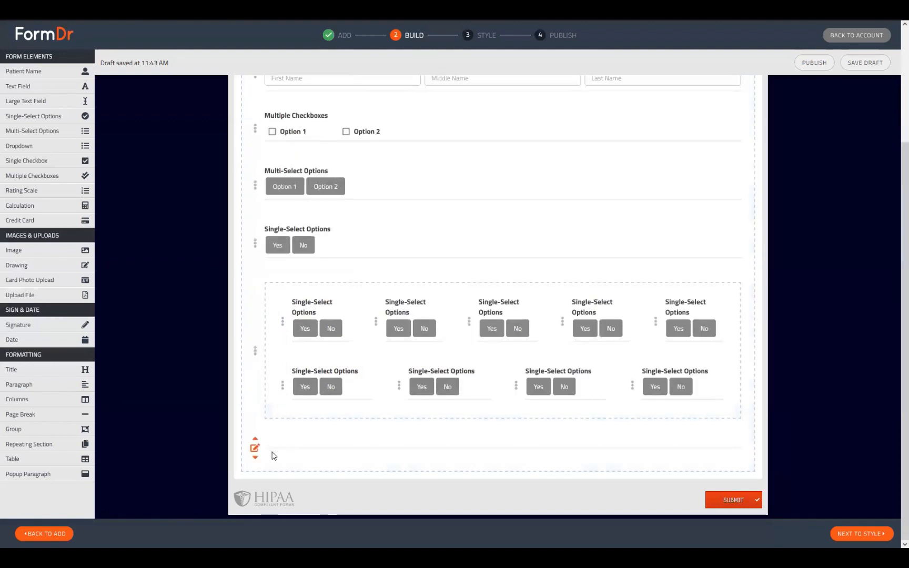
Step: Move the Page Break between the full-width Single-Select Options field and the Columns element, and toggle its Show line option off and on
drag(273, 455, 338, 290)
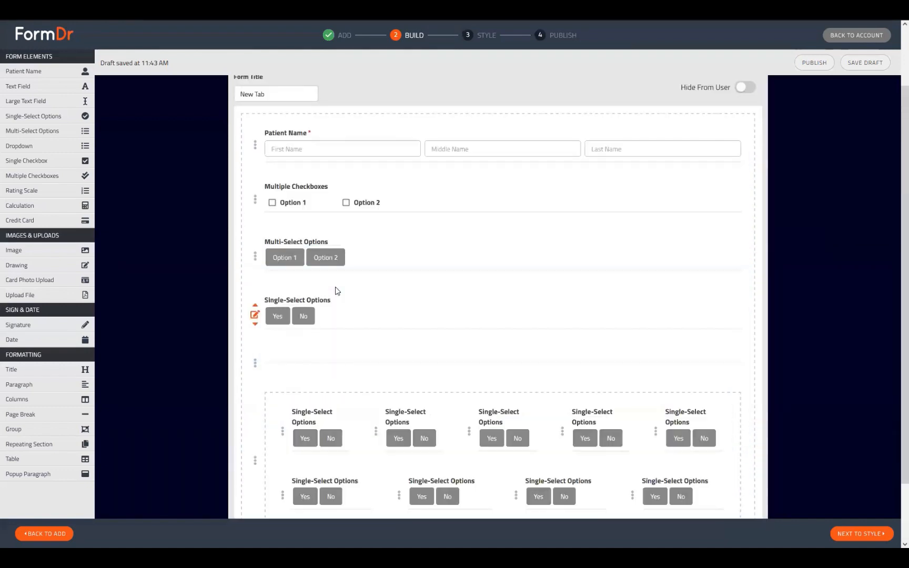
scroll(282, 369, down, 2)
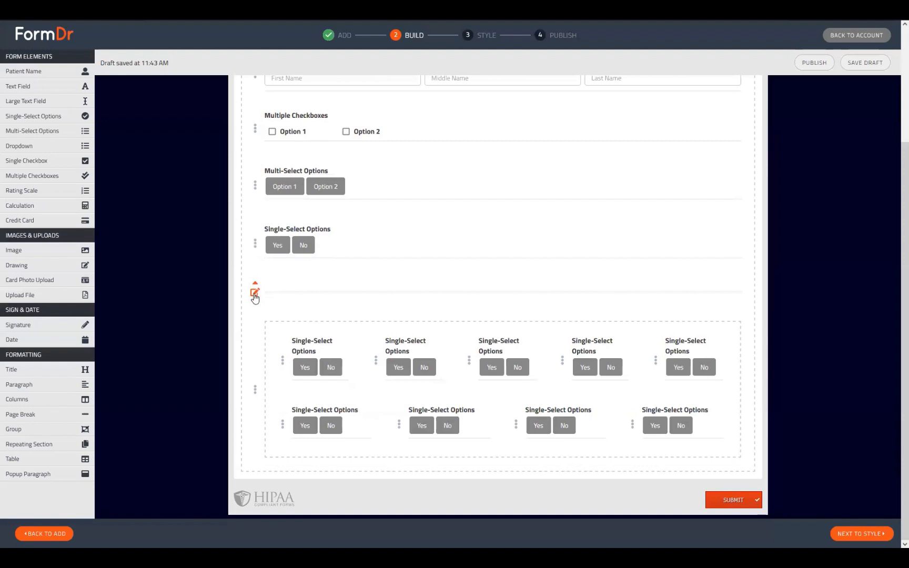
click(254, 293)
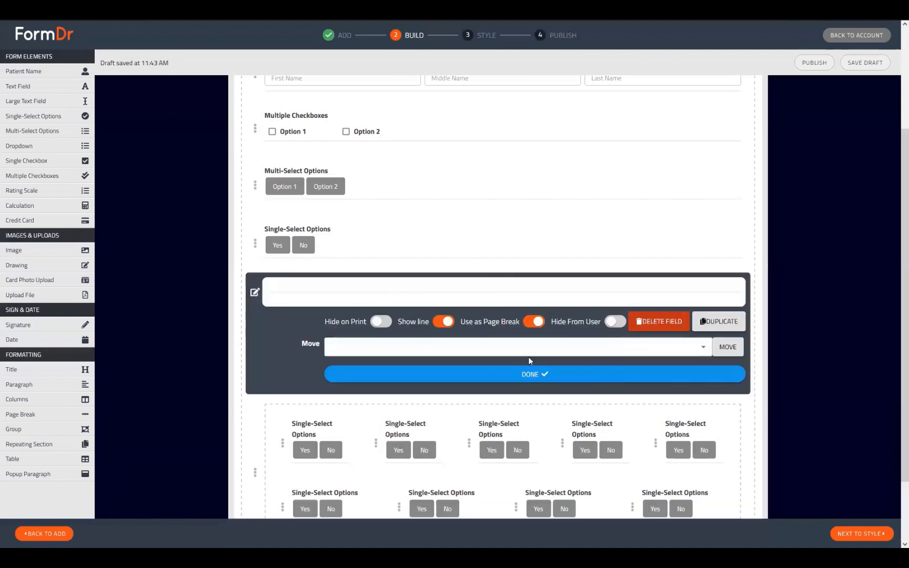
click(442, 326)
click(443, 322)
click(255, 292)
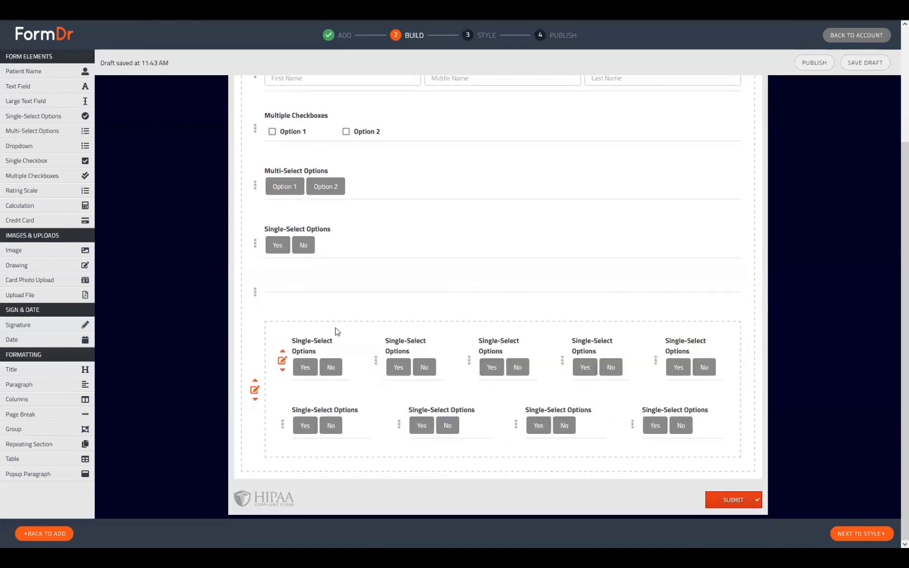
Step: Turn off Use as Page Break for the break above the Columns element, keeping Show line on, and finish editing it
scroll(337, 332, up, 3)
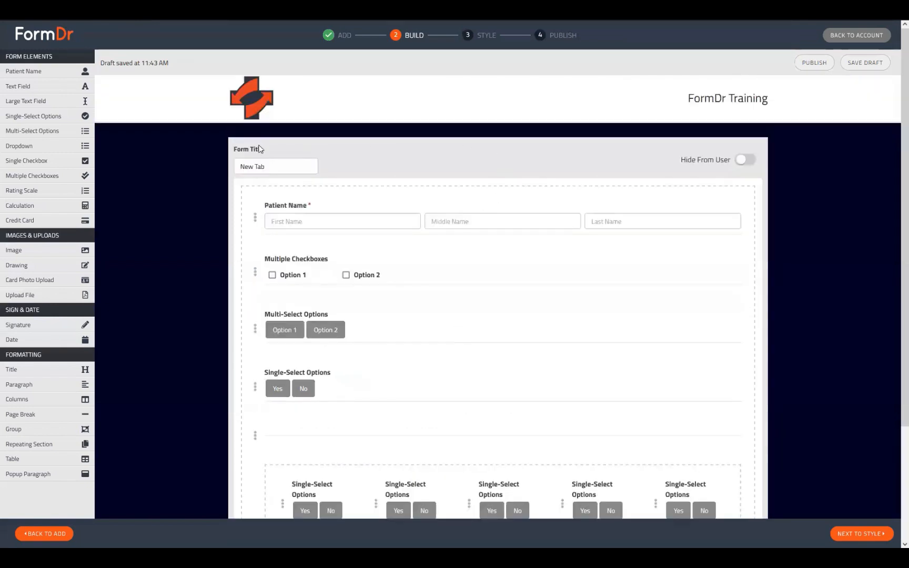
scroll(337, 335, down, 2)
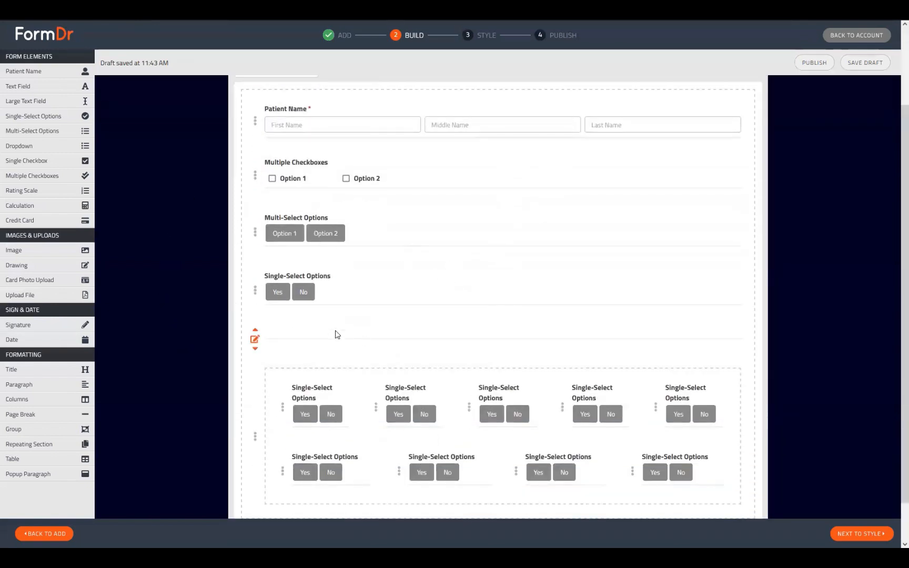
scroll(402, 345, down, 1)
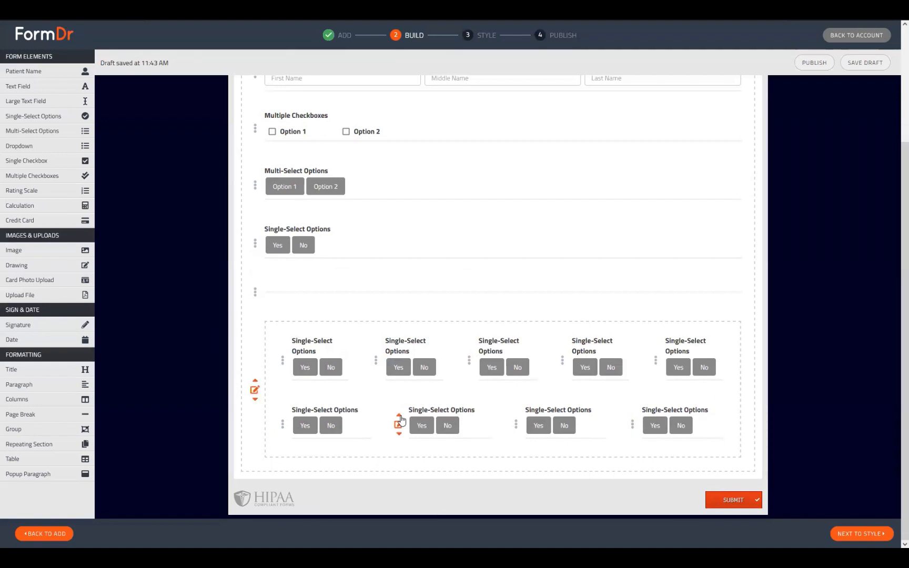
click(255, 292)
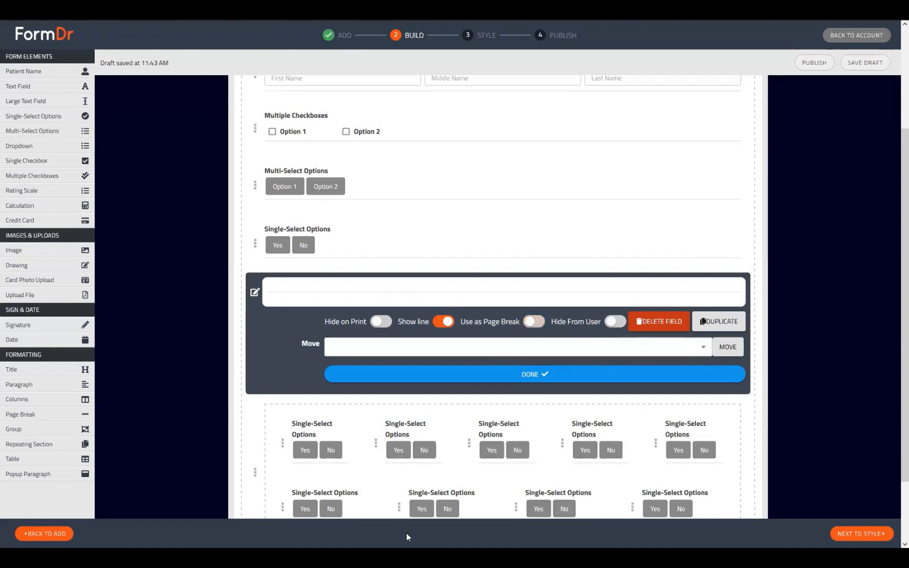
click(462, 377)
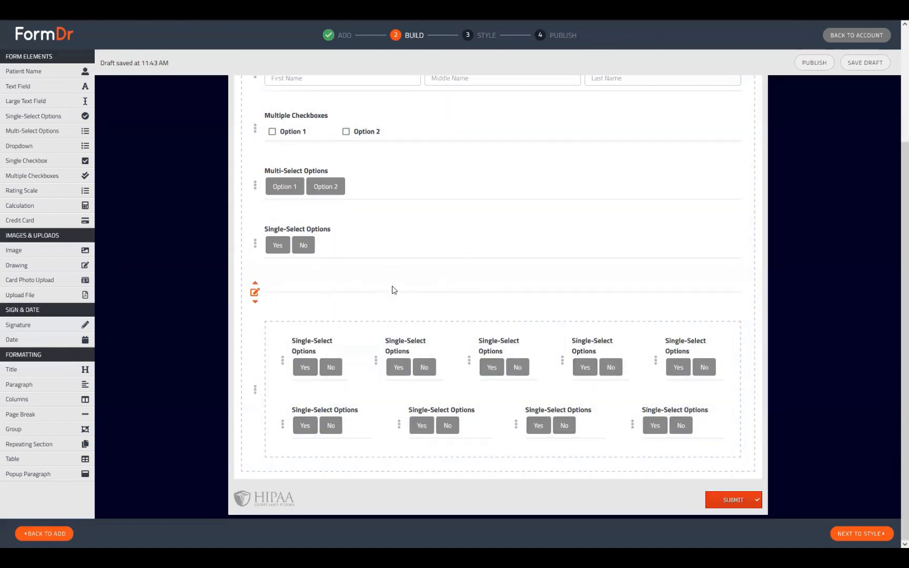
Step: Move the break into the last slot of the Columns element's second row and turn off its Show line option
drag(343, 299, 390, 392)
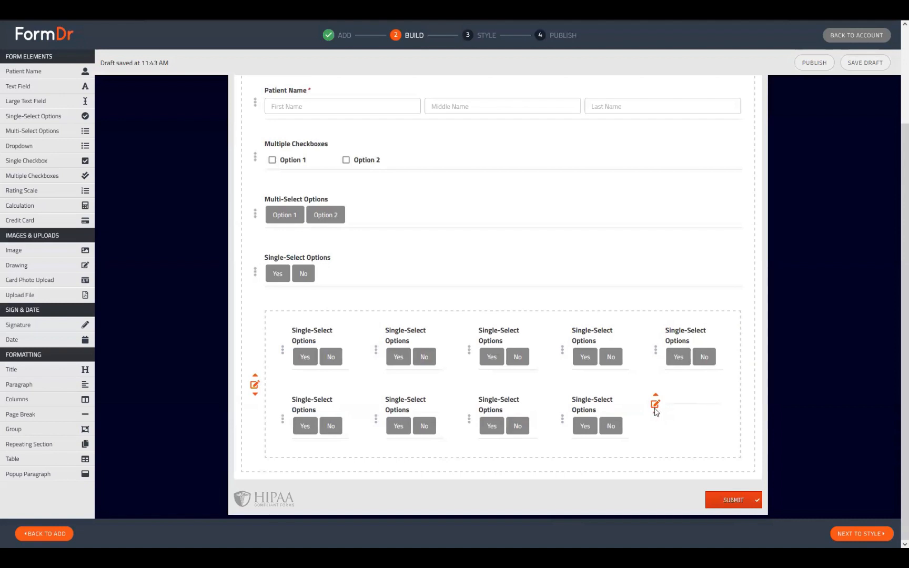
click(655, 405)
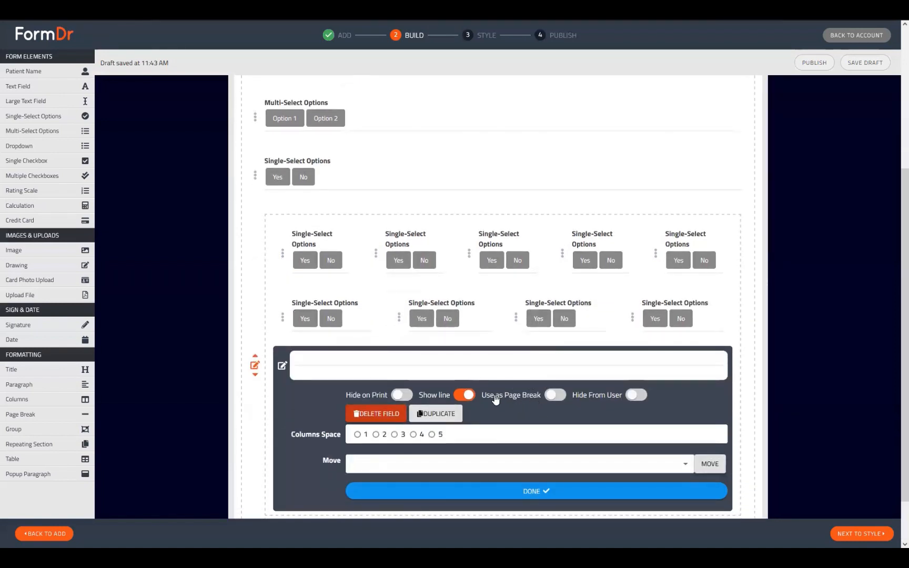
click(470, 396)
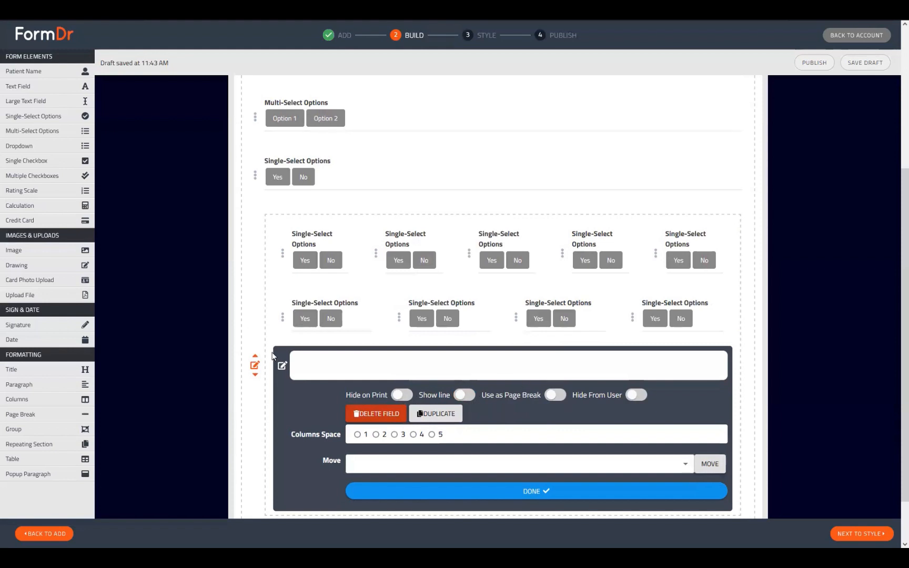
click(282, 366)
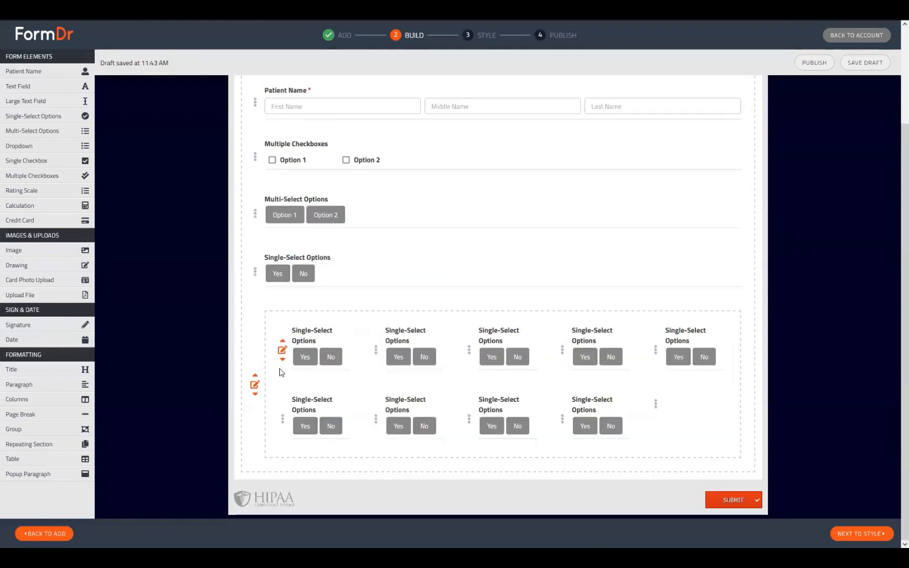
Step: Preview the column alignment in the style stage and return to the build stage
click(862, 534)
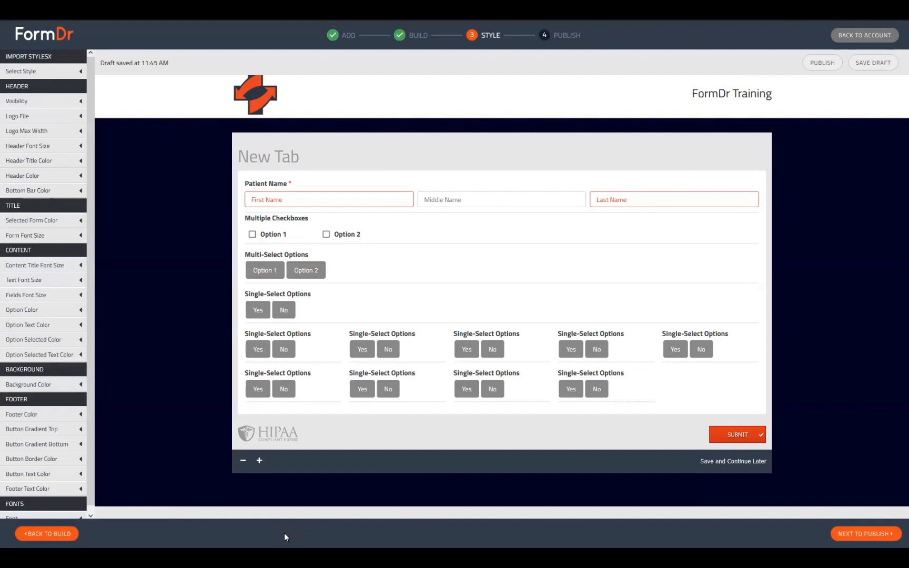
click(58, 534)
scroll(542, 406, down, 3)
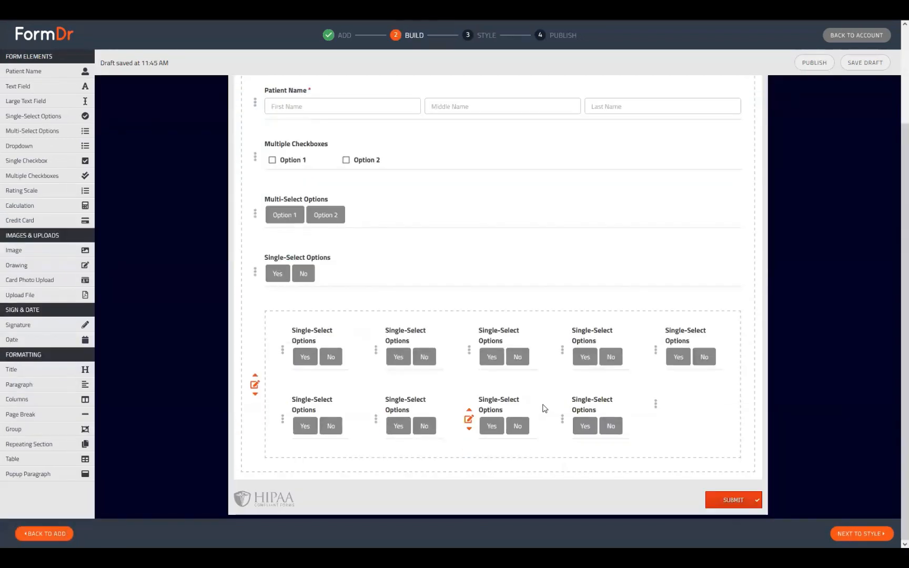
Step: Move the hidden break to the second row's fourth slot and turn on its Show line and Use as Page Break options
drag(656, 404, 613, 428)
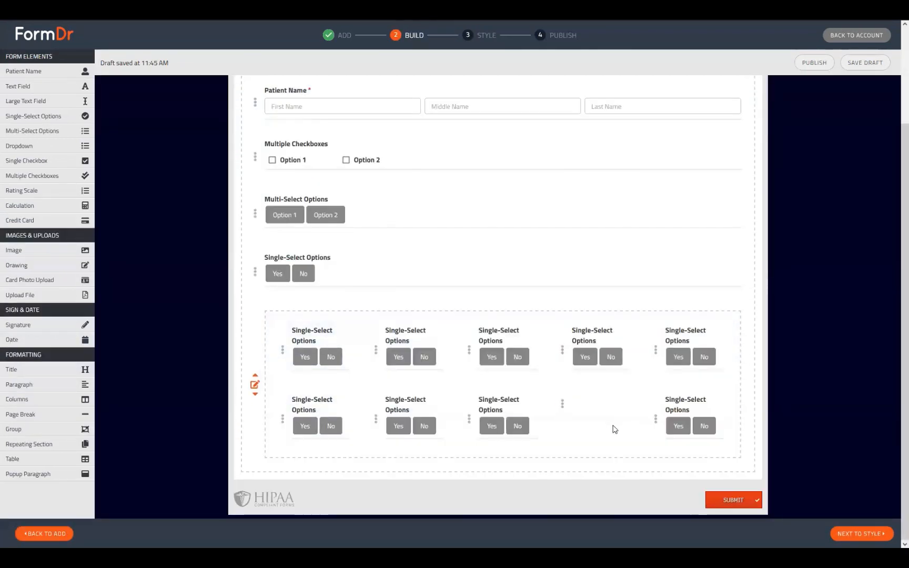
click(556, 413)
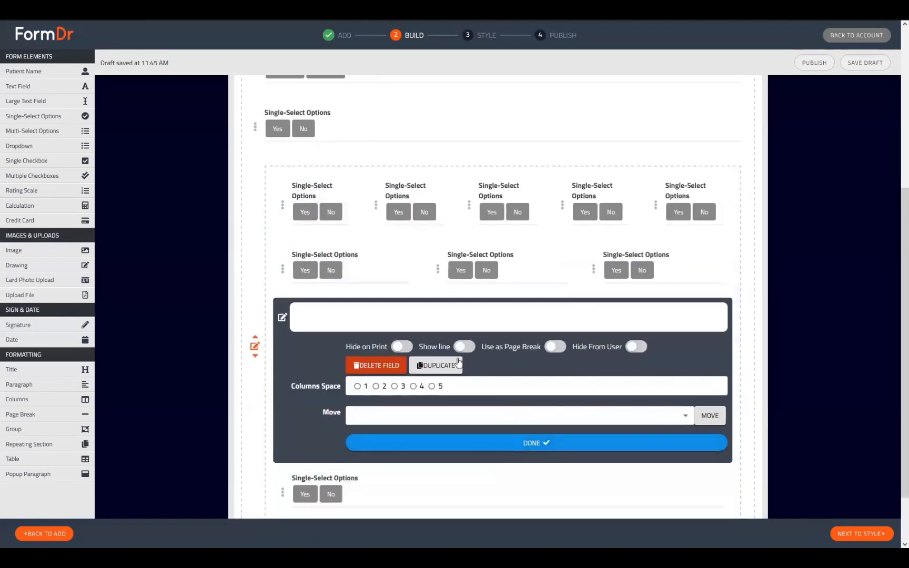
click(465, 347)
click(556, 347)
Step: Delete the Page Break from the Columns element and add an empty Group in the last slot of its second row
click(375, 367)
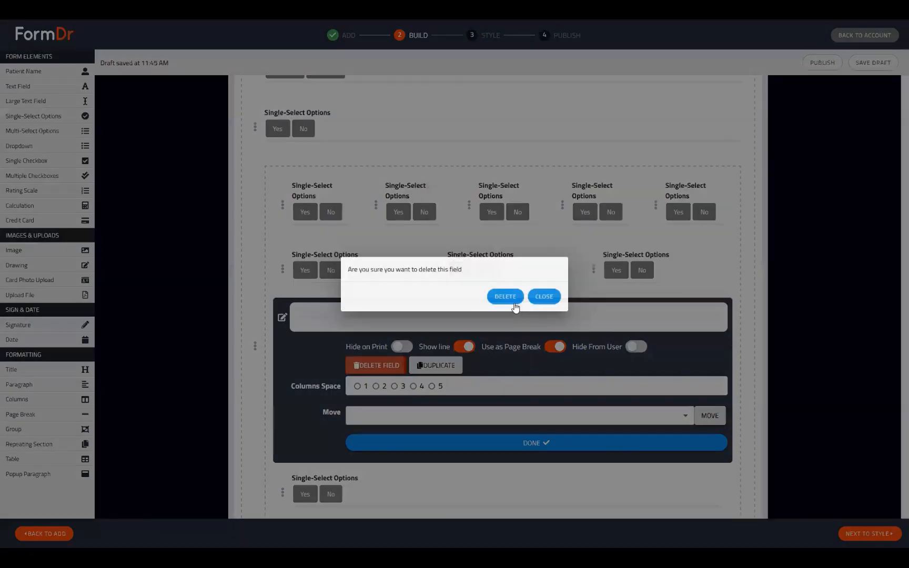
click(544, 296)
drag(34, 430, 373, 455)
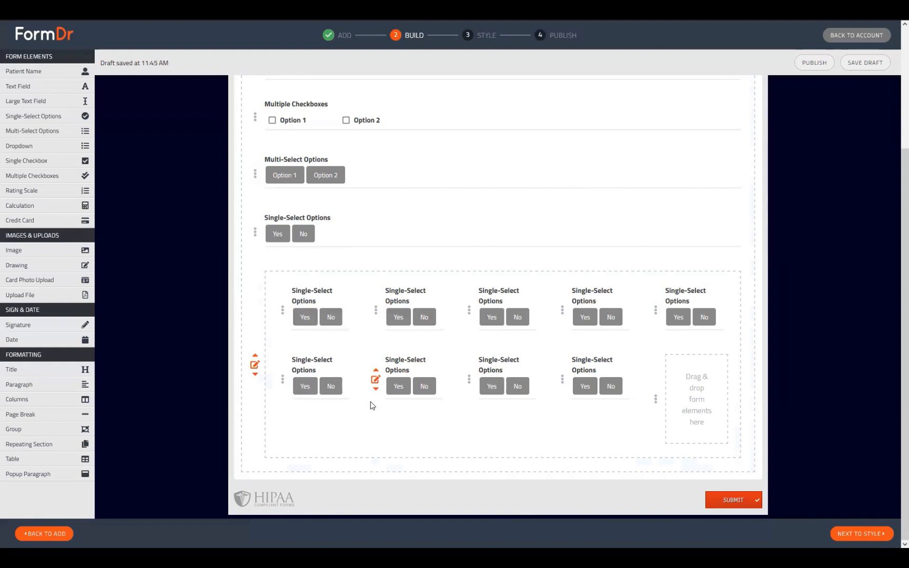
Step: Move the Multi-Select Options field above the Multiple Checkboxes field, directly below Patient Name
scroll(316, 411, up, 3)
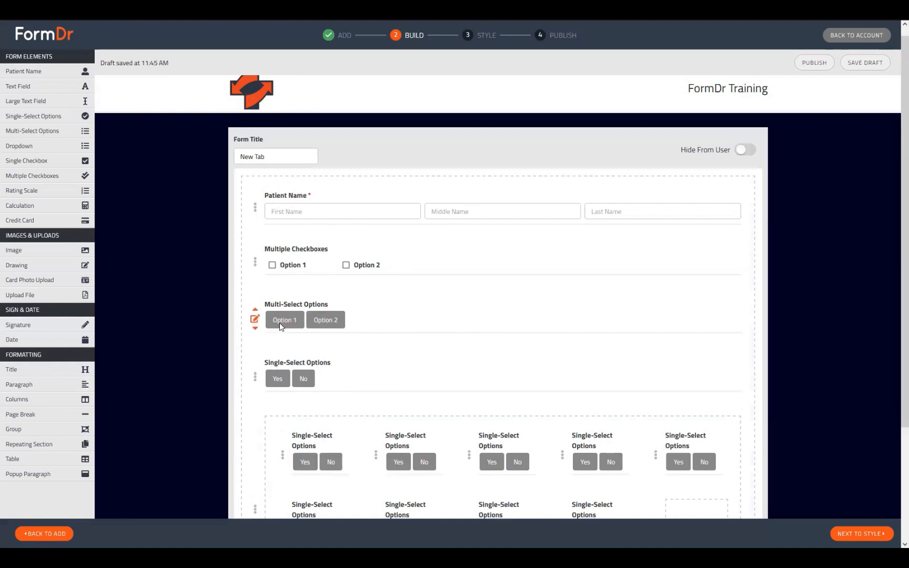
drag(281, 326, 294, 258)
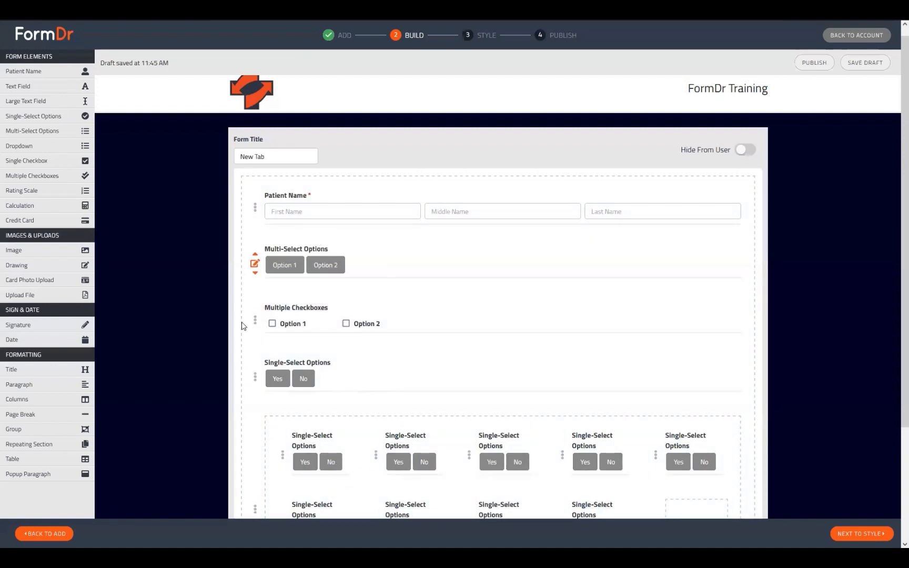
scroll(199, 463, down, 2)
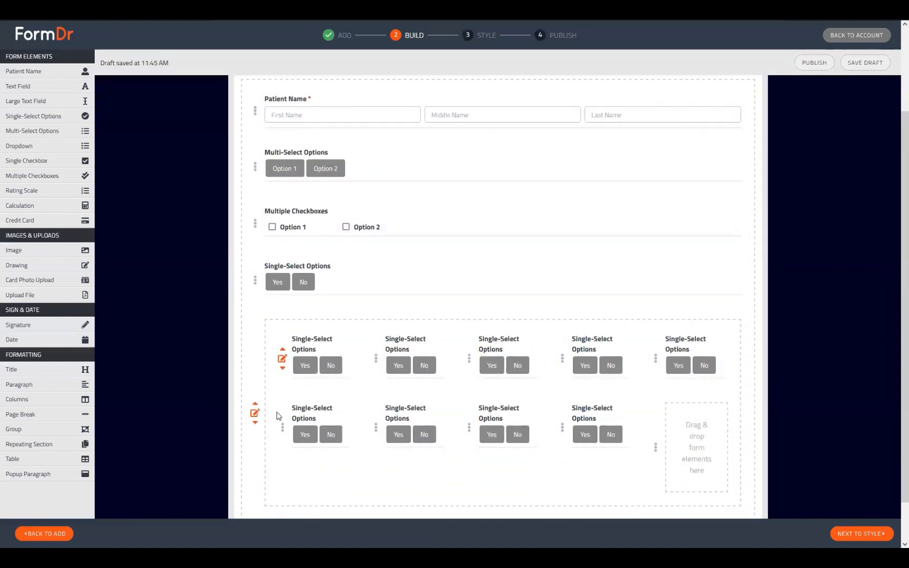
scroll(311, 459, up, 2)
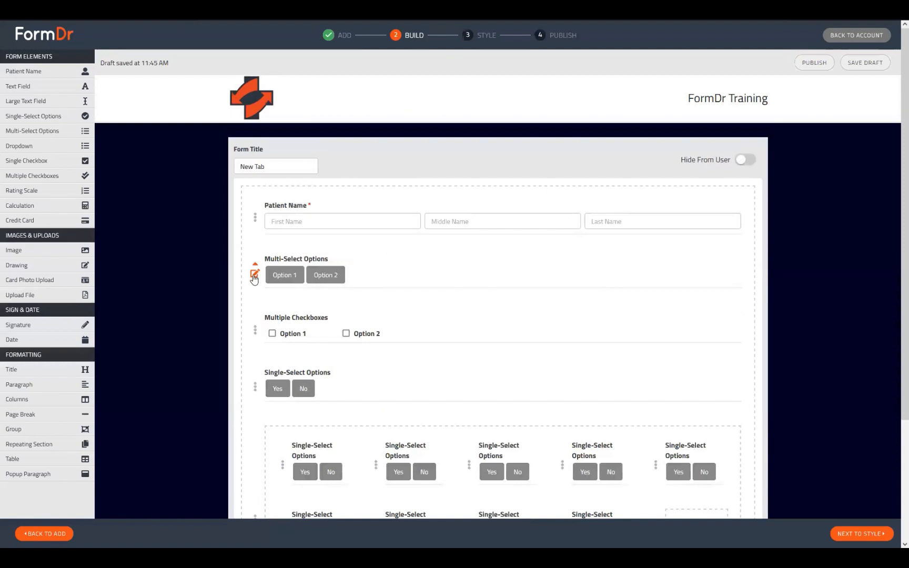
Step: Extend the Multi-Select Options field to 20 choices by adding Option 3 through Option 20
click(254, 275)
scroll(306, 366, down, 3)
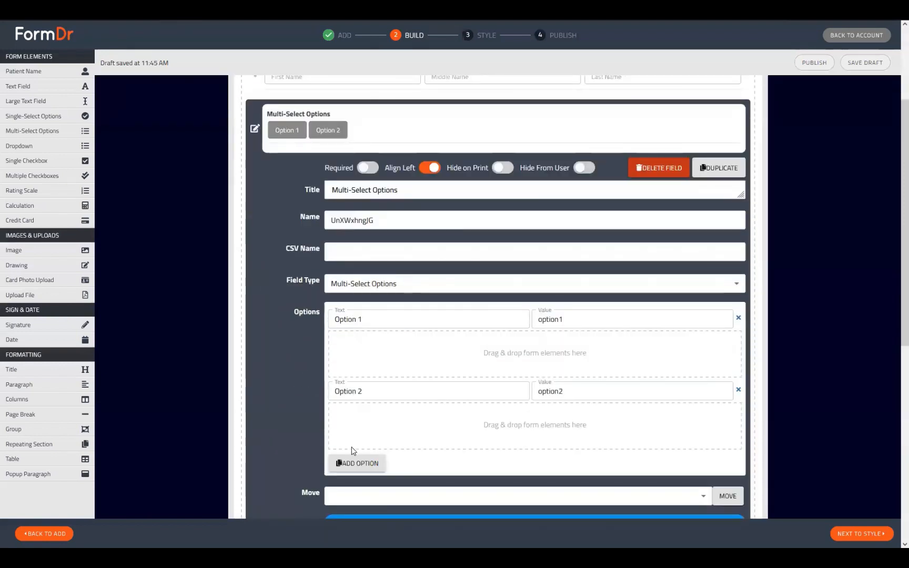
click(357, 463)
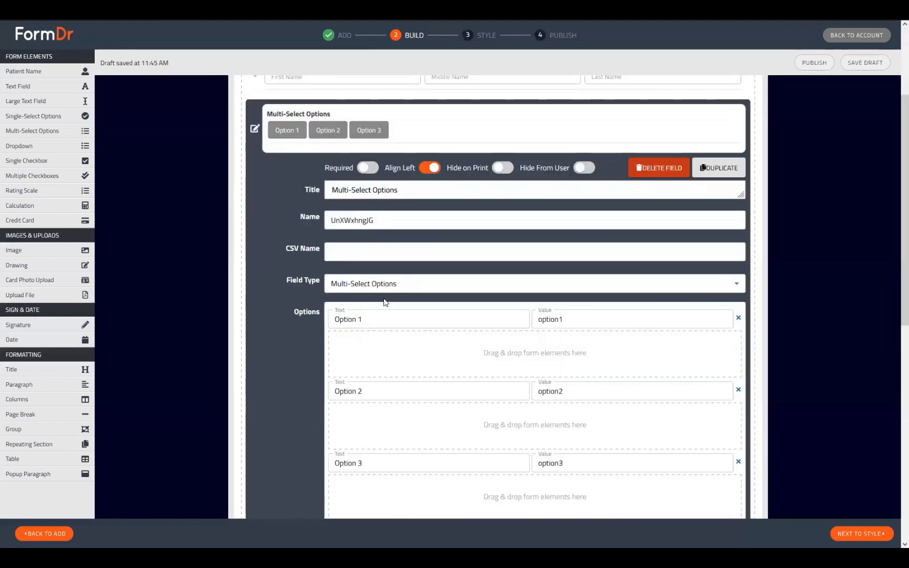
scroll(361, 339, down, 4)
click(357, 345)
click(358, 413)
scroll(369, 403, down, 3)
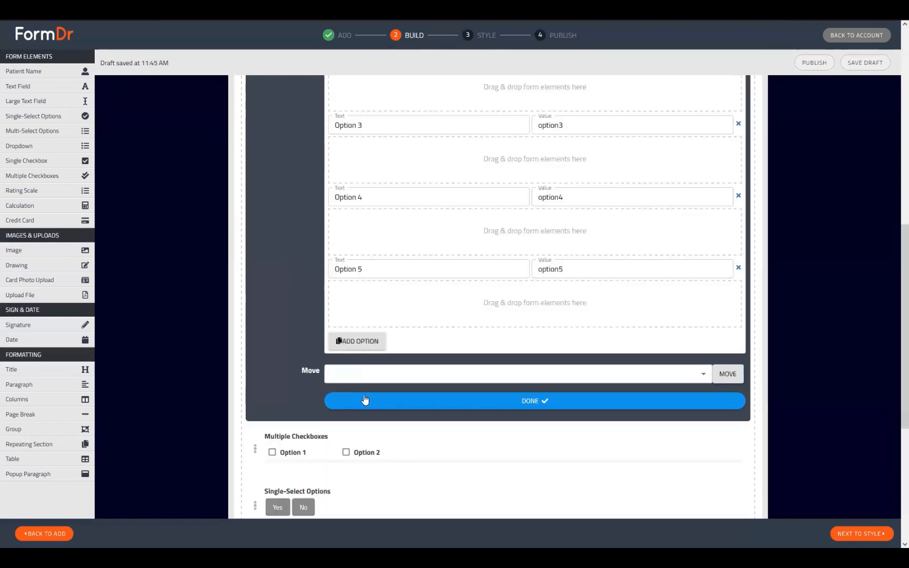
click(371, 344)
click(363, 412)
scroll(375, 431, down, 5)
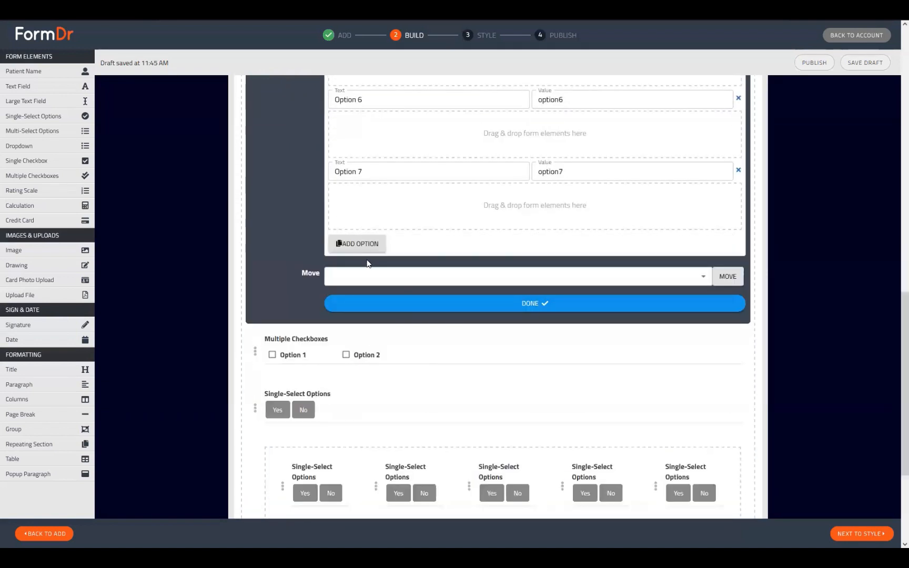
click(371, 245)
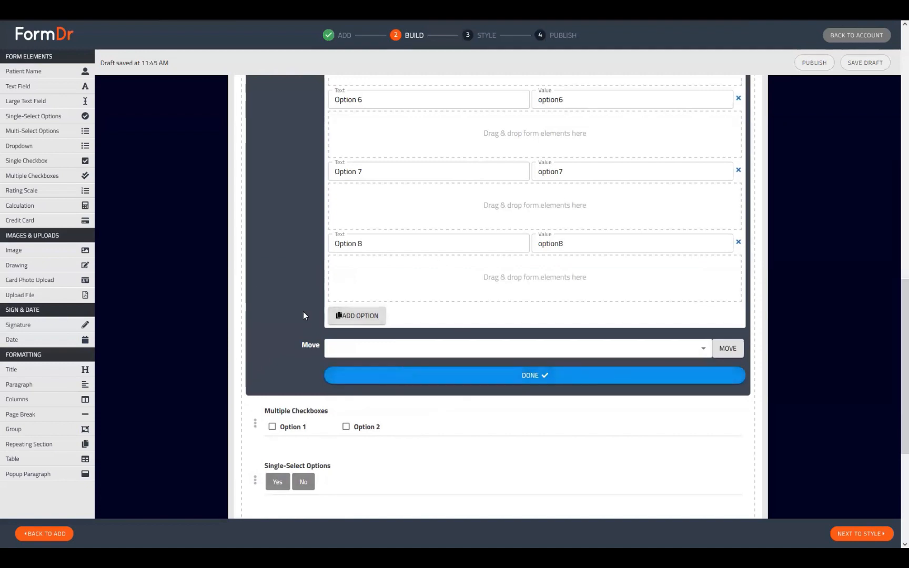
key(Return)
key(Return)
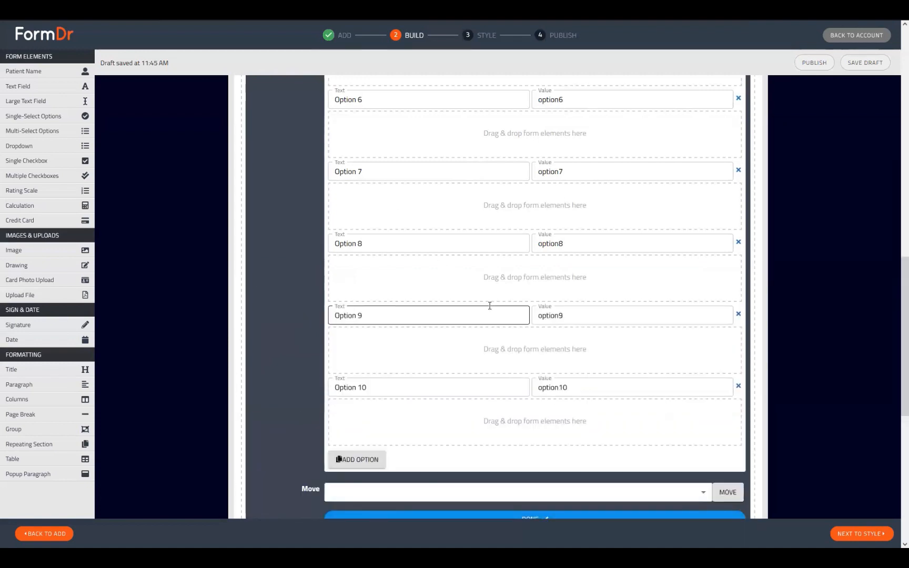
scroll(480, 314, down, 3)
key(Return)
key(Return)
key(Return)
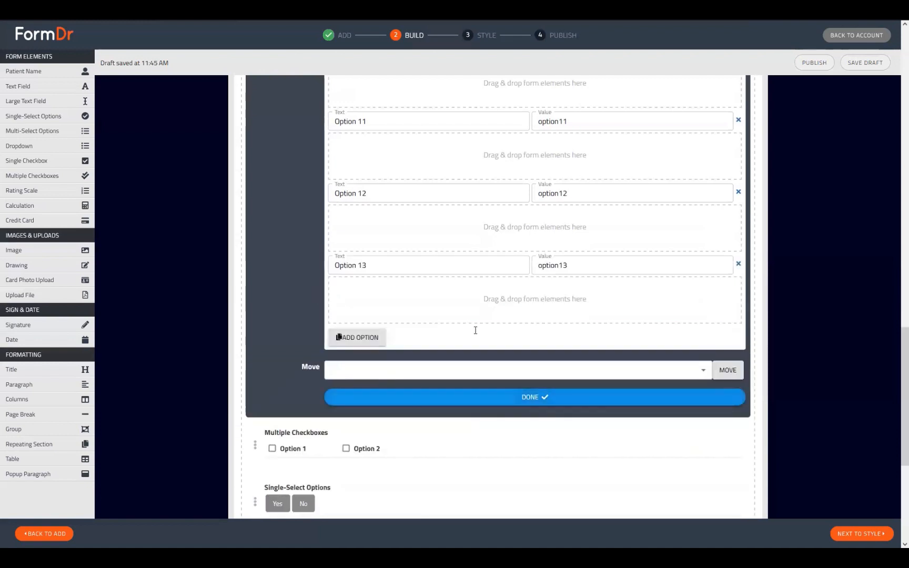
scroll(478, 336, down, 3)
key(Return)
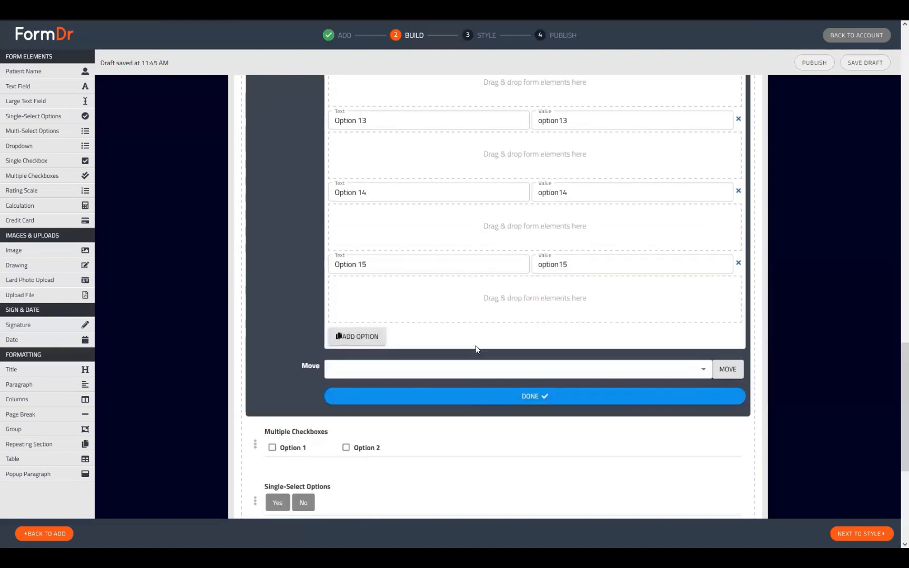
key(Return)
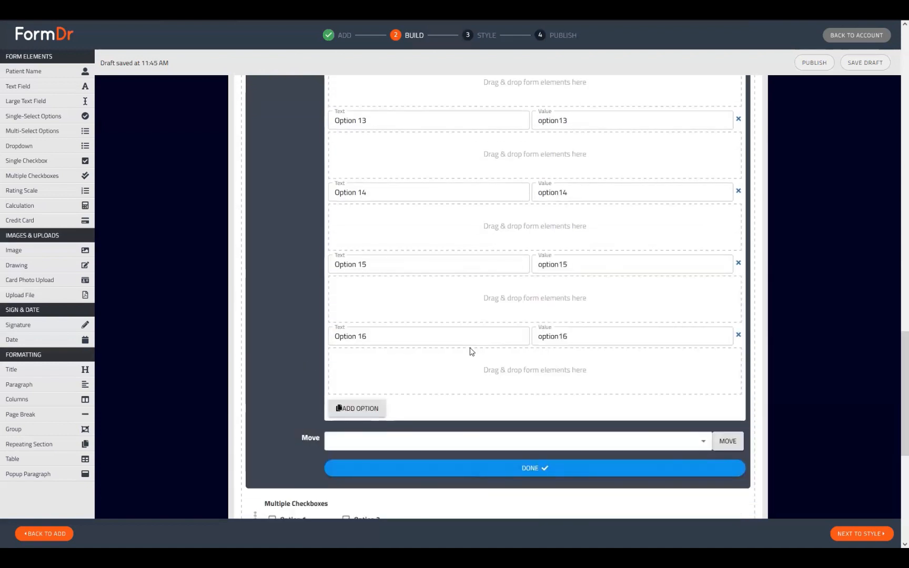
key(Return)
key(Return)
scroll(455, 367, down, 3)
key(Return)
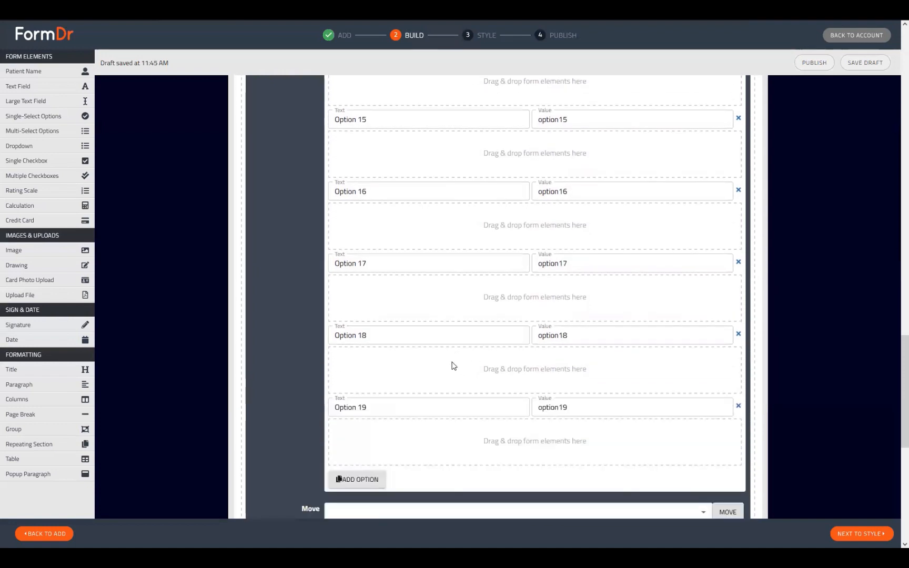
scroll(450, 370, down, 3)
key(Return)
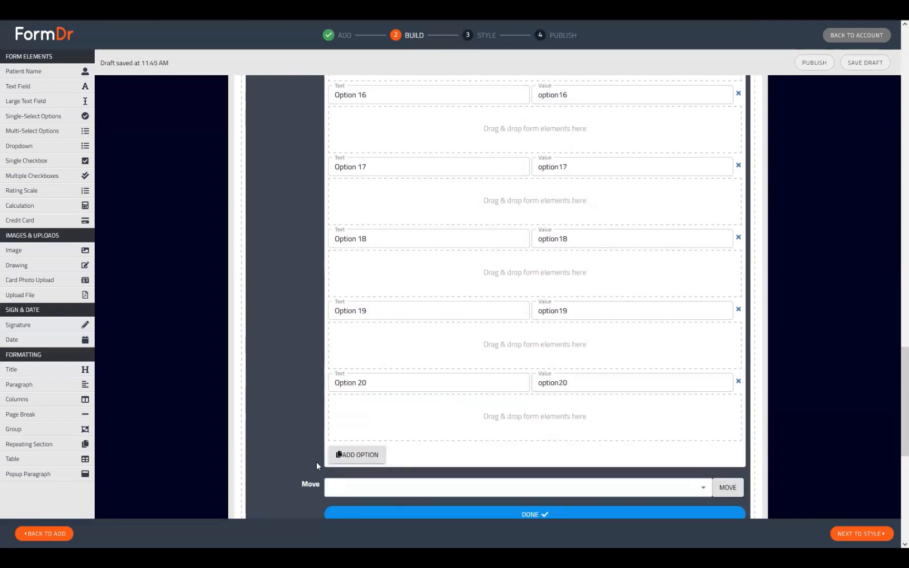
scroll(400, 462, up, 20)
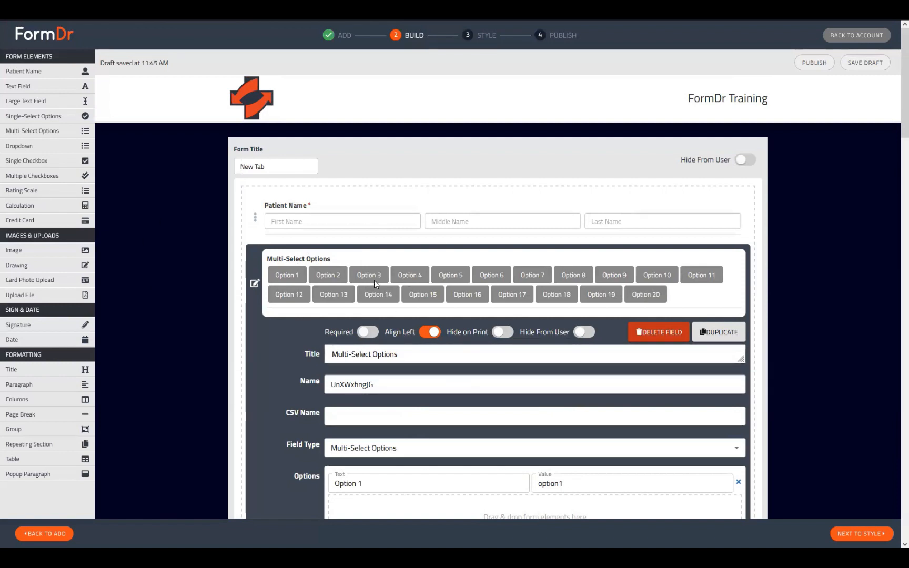
Step: Append a long run of repeated "Test" text to the Option 1 label of the Multi-Select Options field
click(372, 479)
text(Tets)
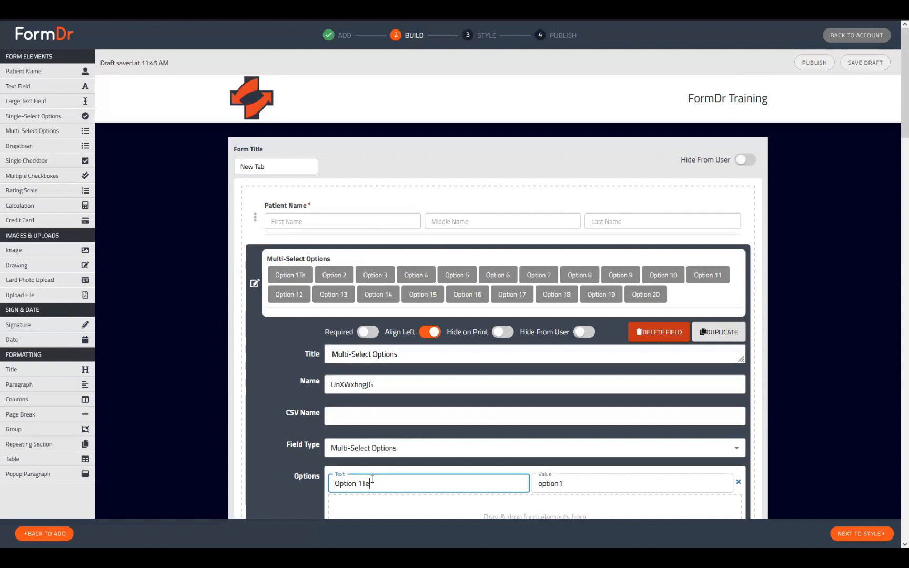
key(BackSpace)
key(BackSpace)
text(st)
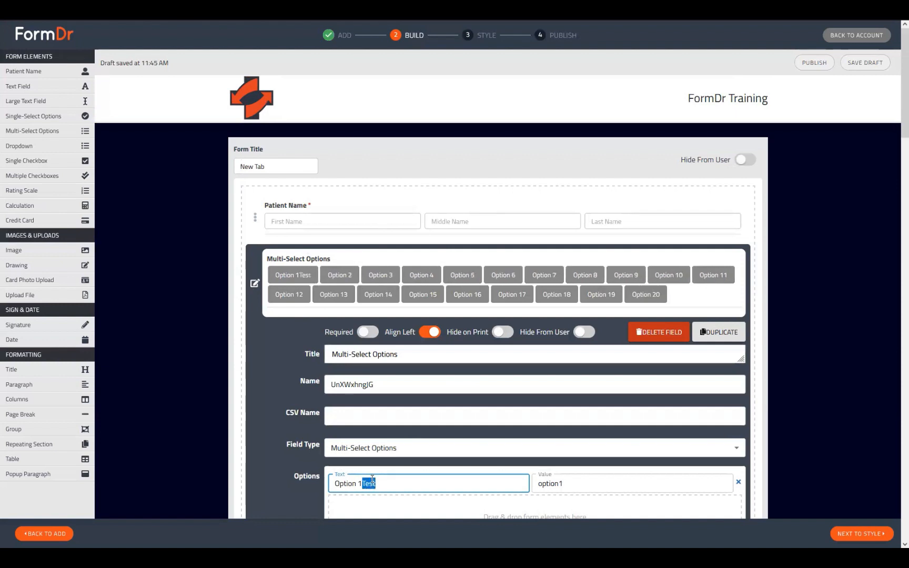
key(Right)
text(TestTestTestTestTestTest)
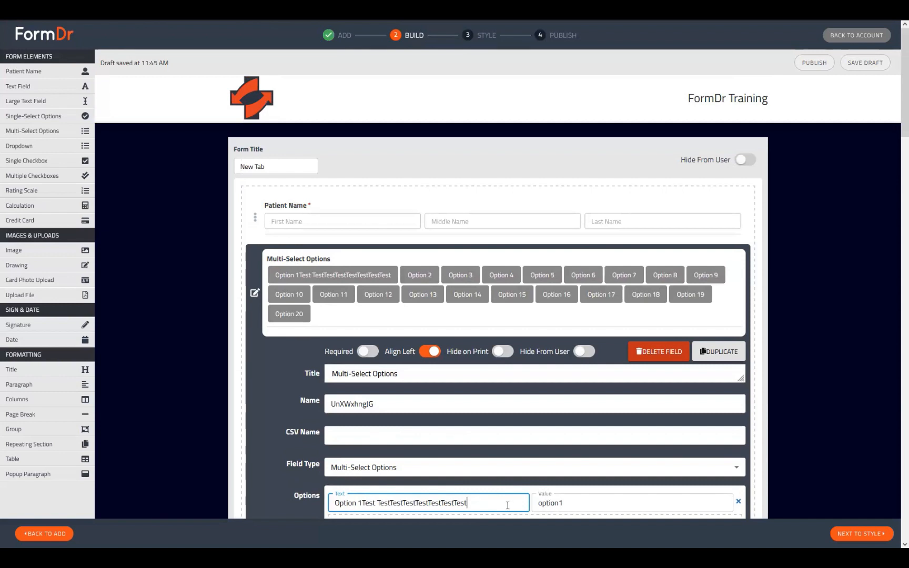
Step: Replace the Option 5 label with four consecutive copies of the lengthened Option 1 label
drag(424, 507, 383, 505)
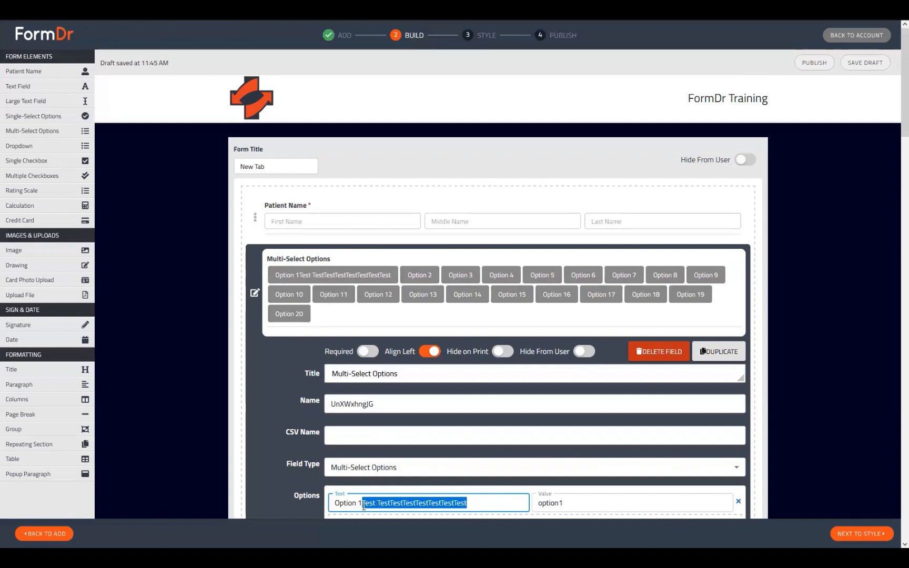
scroll(445, 377, down, 2)
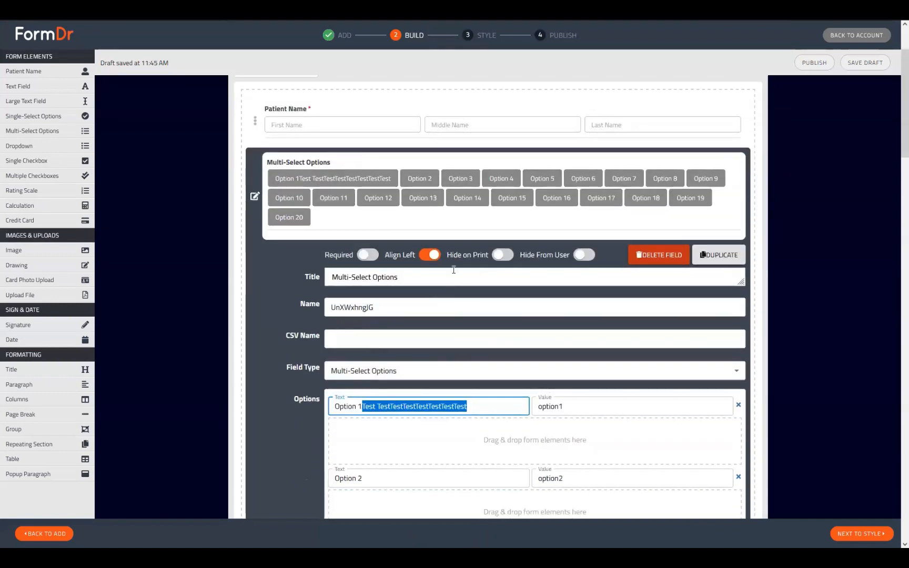
scroll(445, 445, down, 5)
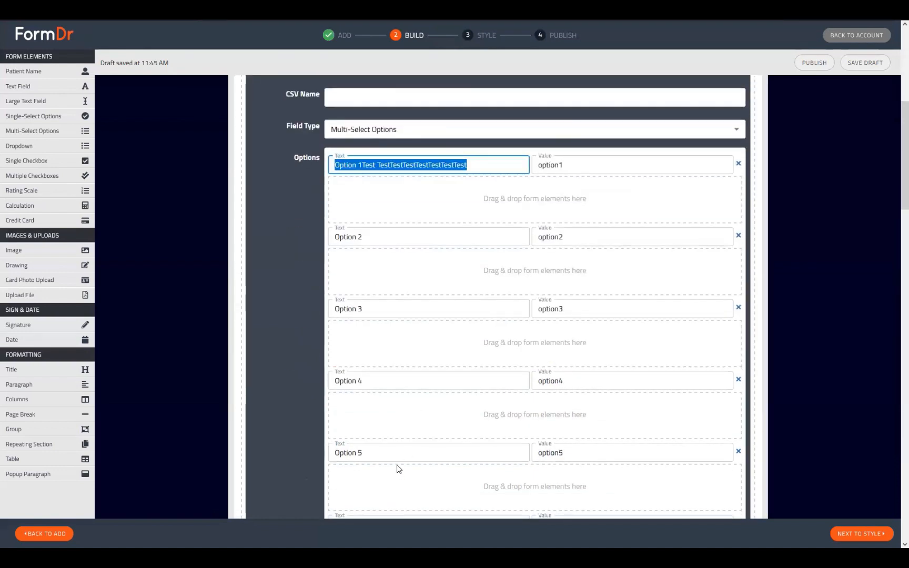
triple_click(410, 449)
text(Option 1Test TestTestTestTestTestTest)
key(ctrl+v)
key(ctrl+v)
key(ctrl+v)
scroll(425, 429, up, 6)
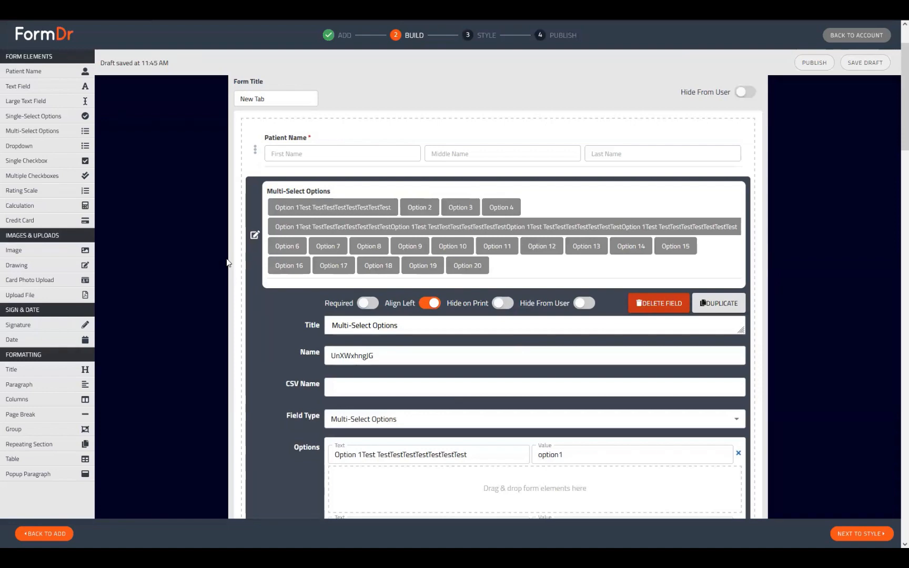
Step: Undo the Option 5 label change and remove the added "Test" text from the Option 1 label
scroll(362, 376, down, 6)
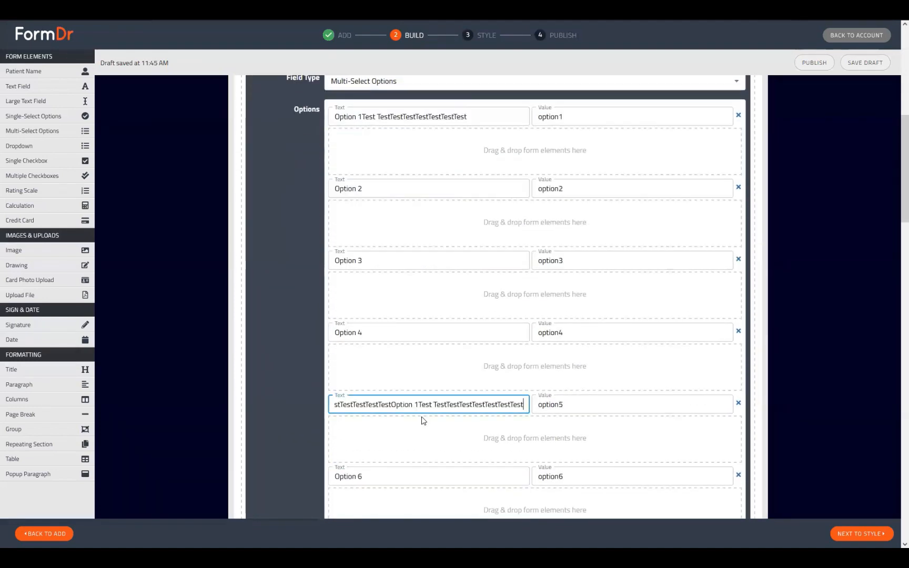
key(ctrl+z)
key(ctrl+z)
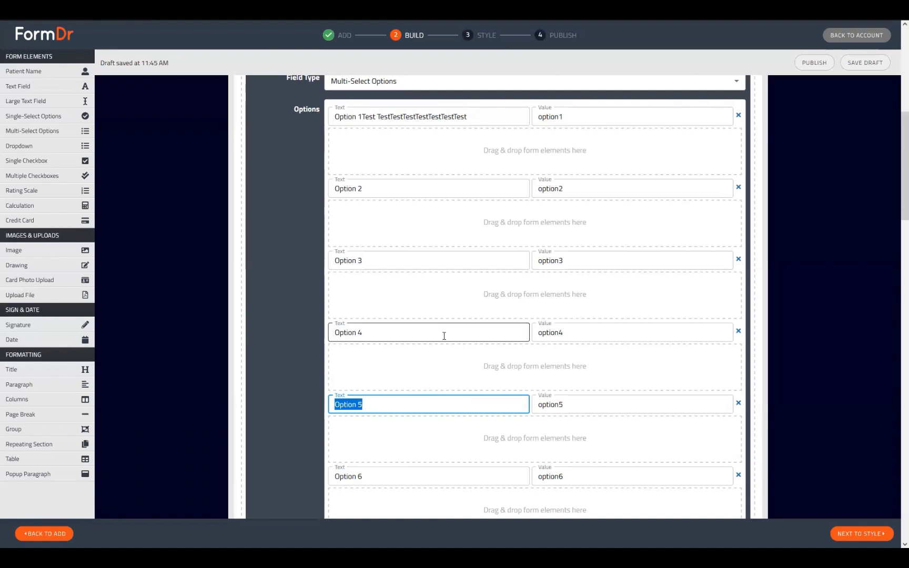
scroll(430, 333, up, 5)
drag(484, 403, 362, 407)
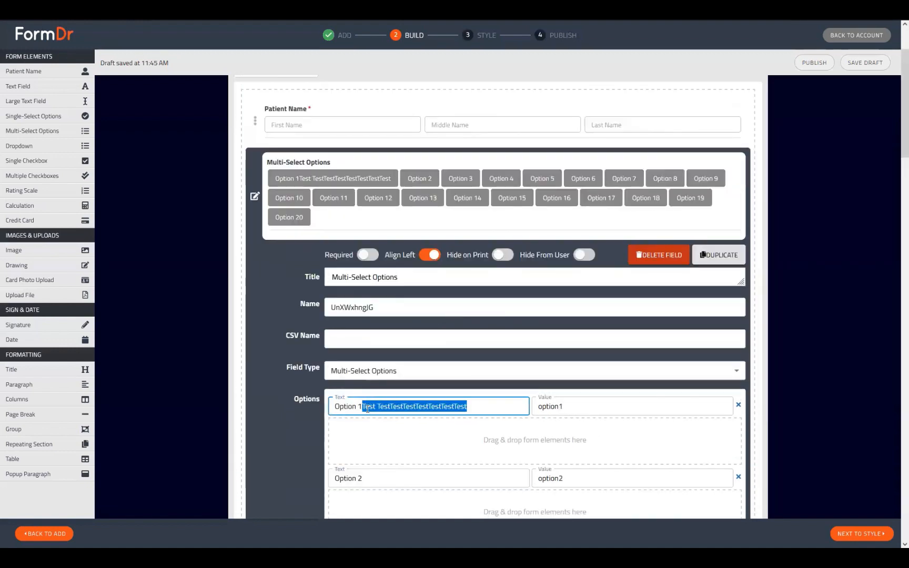
key(BackSpace)
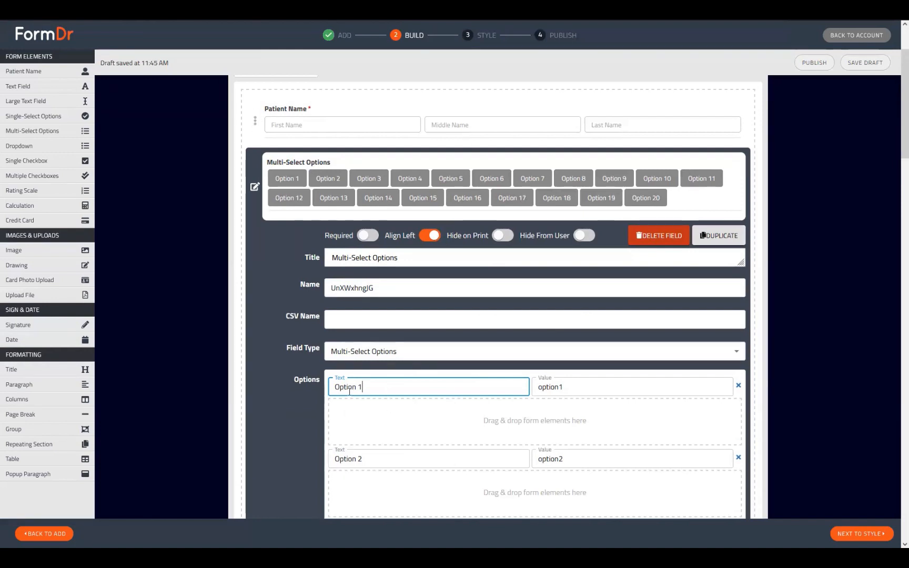
Step: Preview the form in the Style stage, select scattered multi-select choices such as Options 1, 6, 13 and 20, and return to Build
click(250, 188)
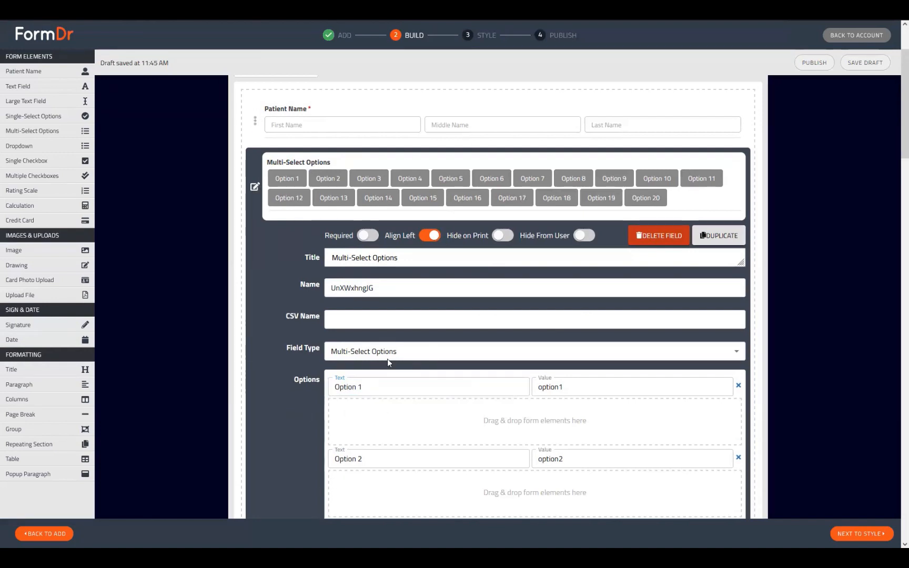
click(862, 533)
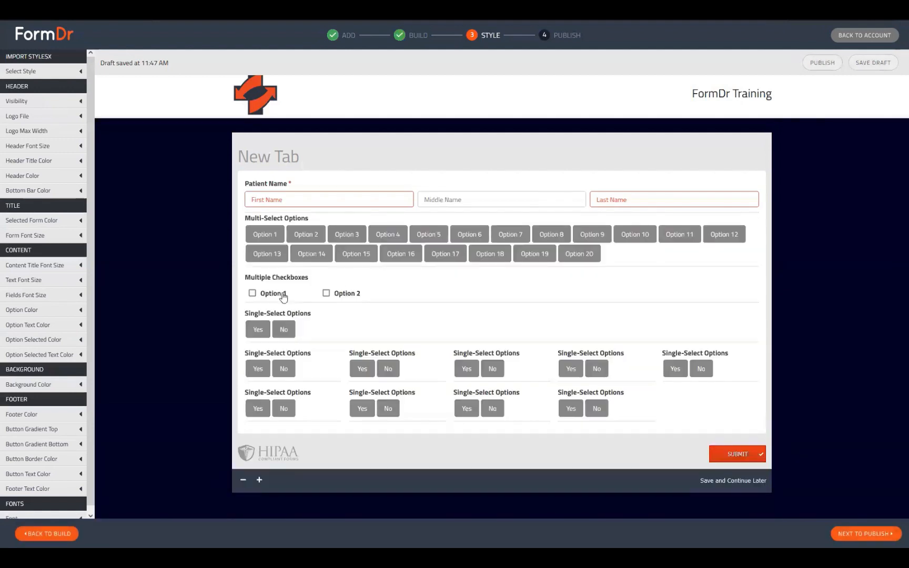
click(259, 237)
click(272, 257)
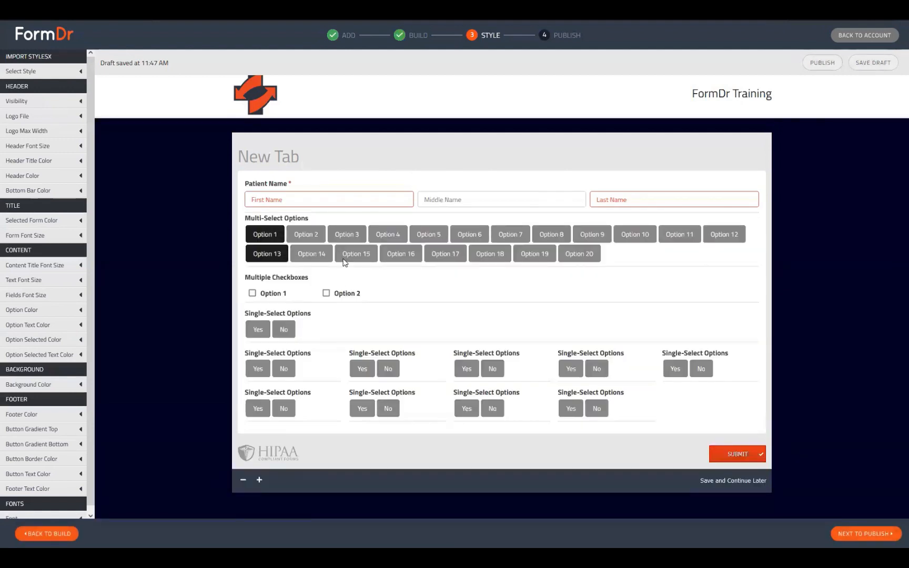
click(479, 235)
click(552, 234)
click(577, 252)
click(593, 235)
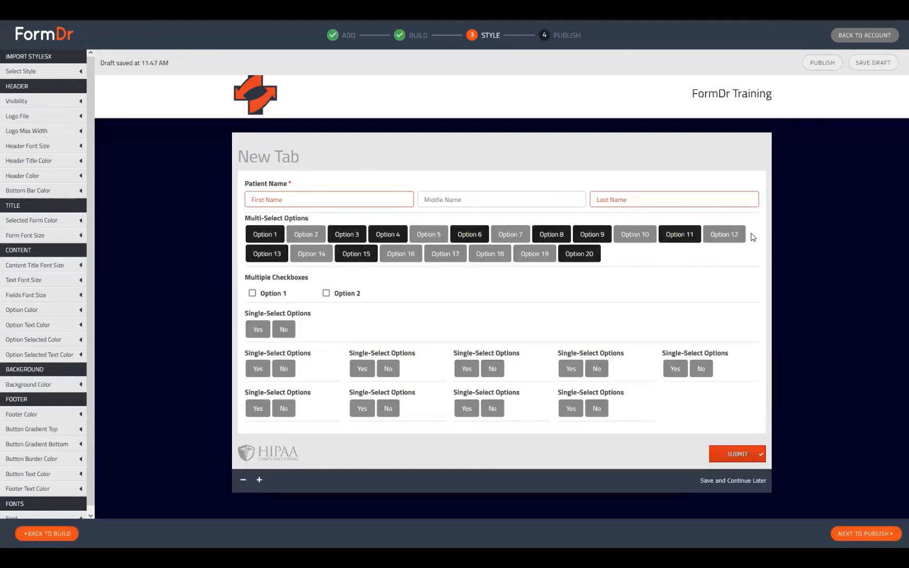
click(730, 235)
click(38, 534)
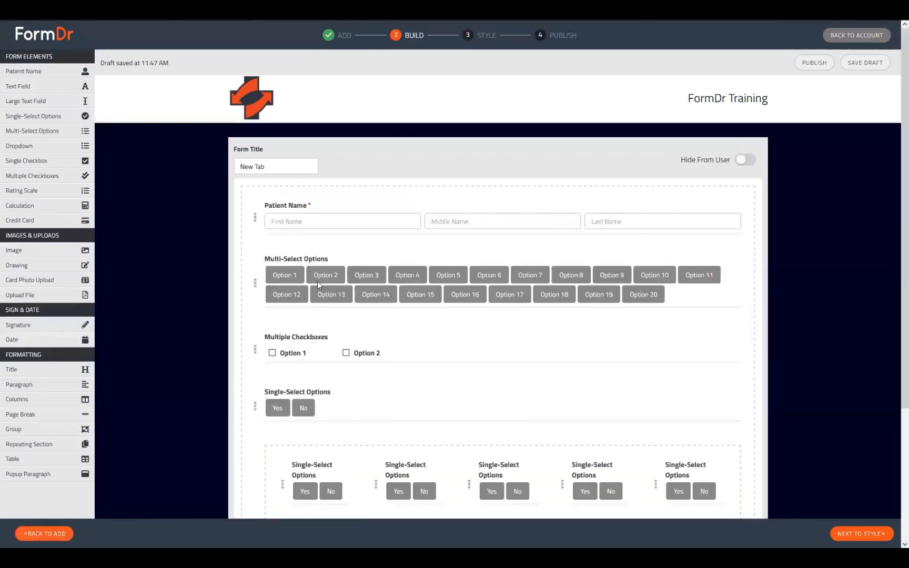
Step: Add a conditional Text Field under each of Options 1 through 5 in the Multi-Select Options field
click(254, 283)
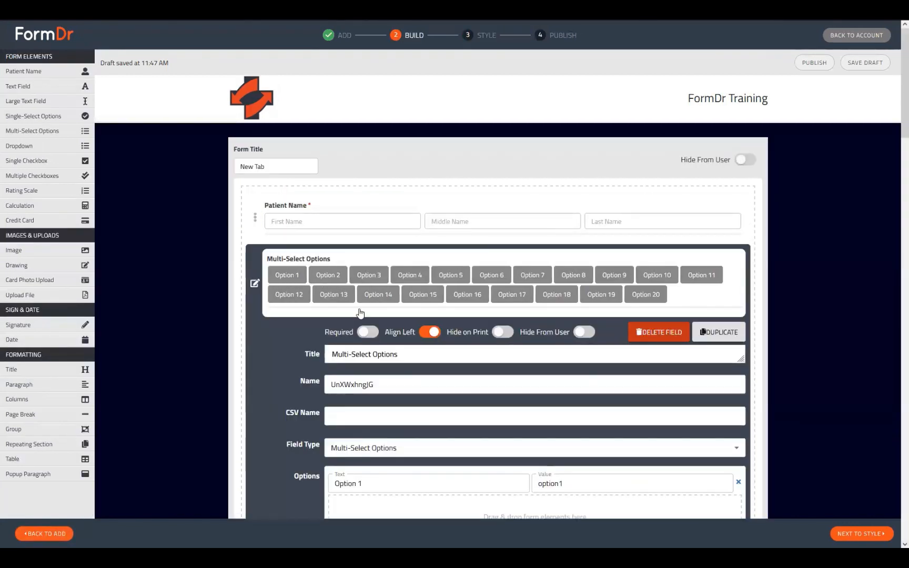
scroll(451, 349, down, 5)
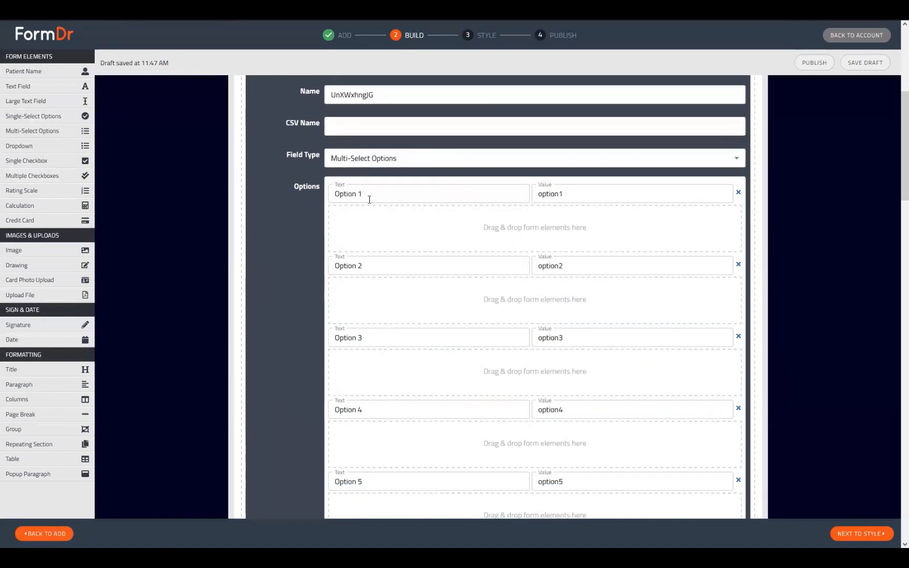
drag(58, 86, 432, 252)
drag(409, 366, 384, 336)
scroll(359, 393, down, 2)
drag(46, 94, 373, 355)
drag(30, 91, 387, 398)
scroll(387, 398, down, 2)
drag(5, 92, 535, 472)
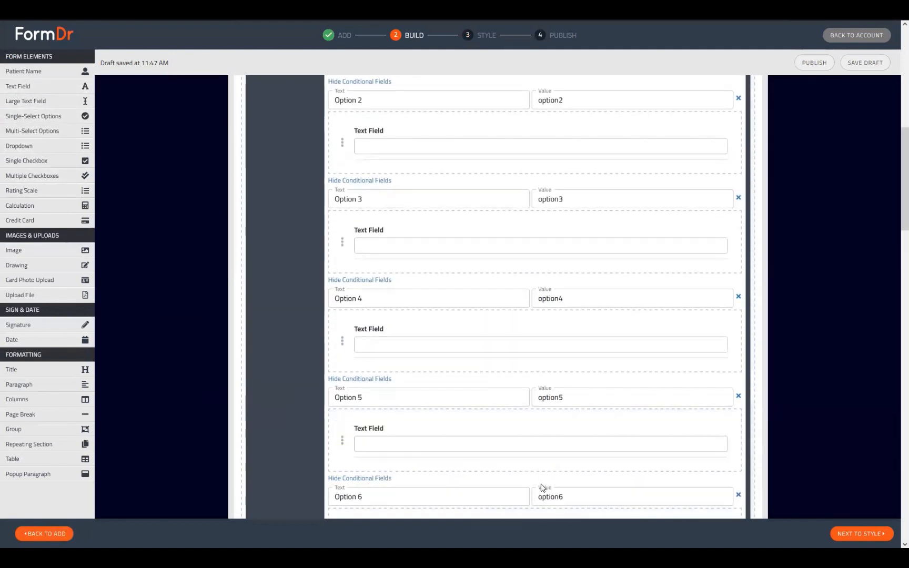
scroll(544, 345, up, 5)
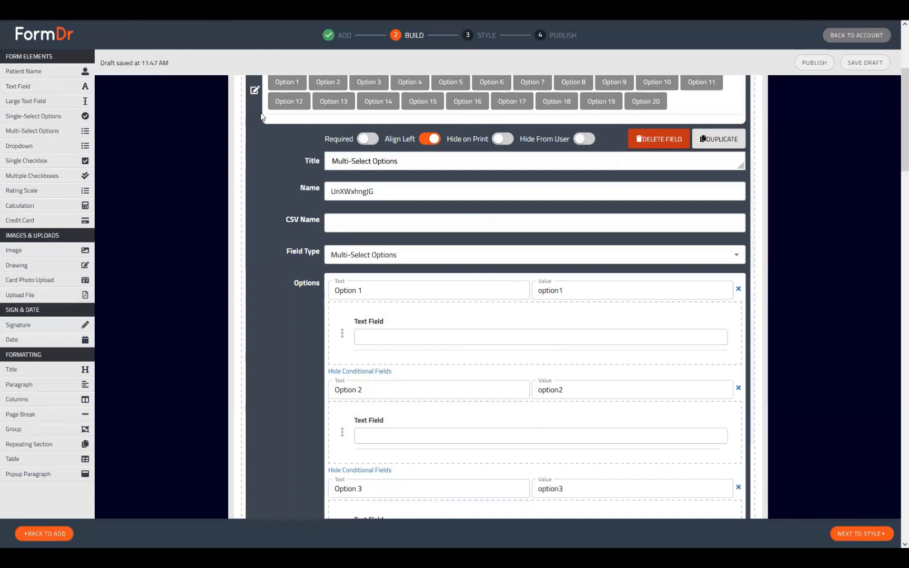
drag(477, 293, 253, 303)
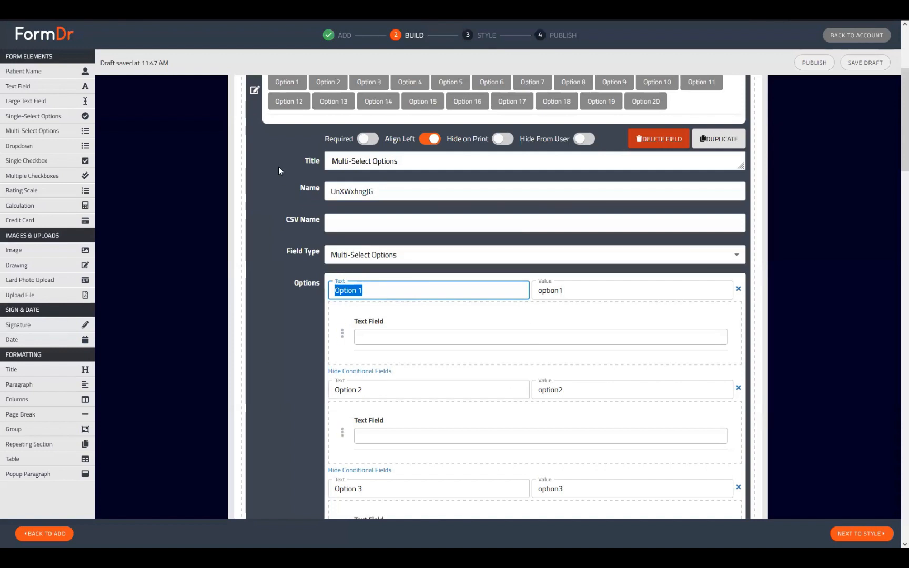
scroll(278, 167, up, 2)
click(255, 187)
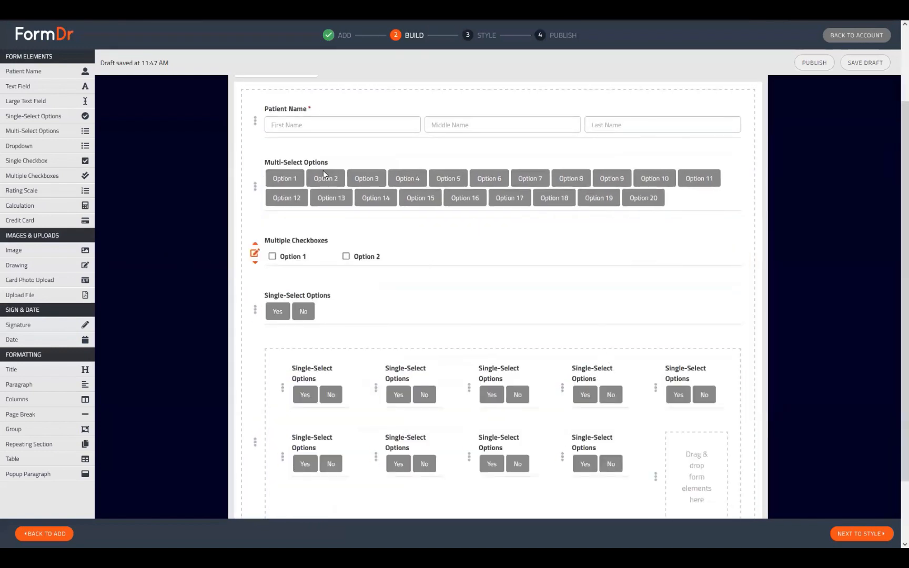
Step: Add a conditional Text Field inside the first Single-Select Options field of the Columns element's top row
drag(363, 257, 380, 263)
click(282, 392)
scroll(368, 342, down, 4)
drag(31, 88, 396, 439)
click(283, 192)
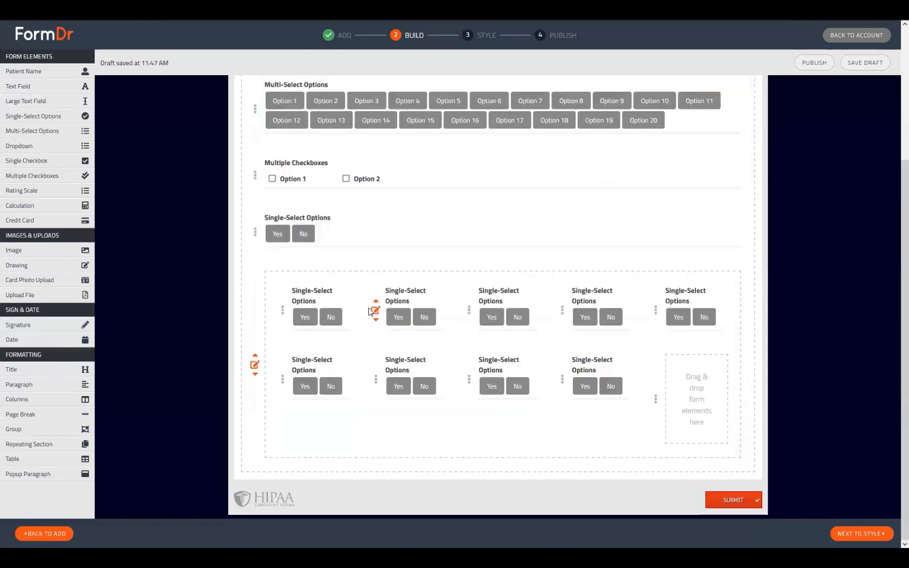
Step: Add a conditional Text Field inside the second Single-Select Options field of the Columns element's top row
click(375, 310)
scroll(218, 256, down, 2)
drag(26, 86, 401, 500)
click(284, 270)
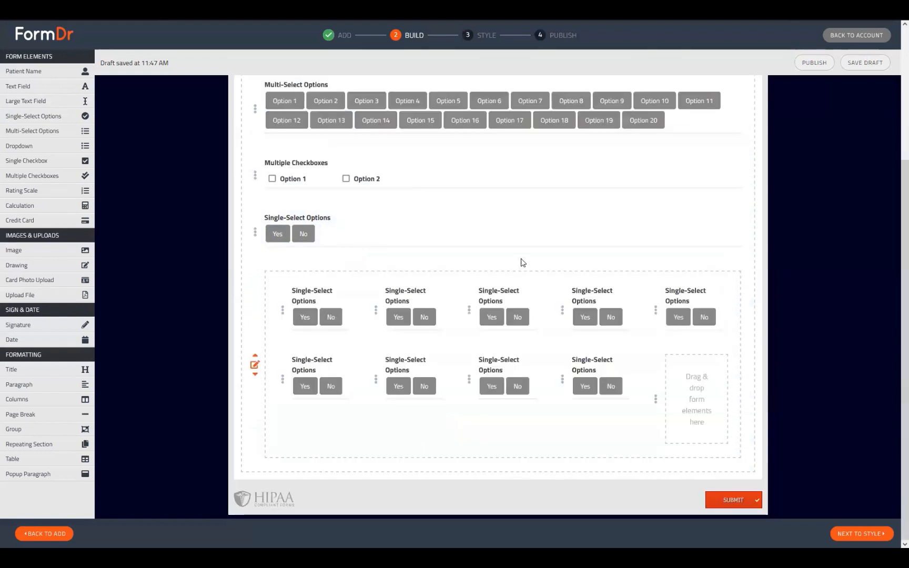
Step: Try to place a conditional Text Field inside the third Single-Select Options field of the Columns element's top row
click(469, 312)
scroll(292, 223, down, 2)
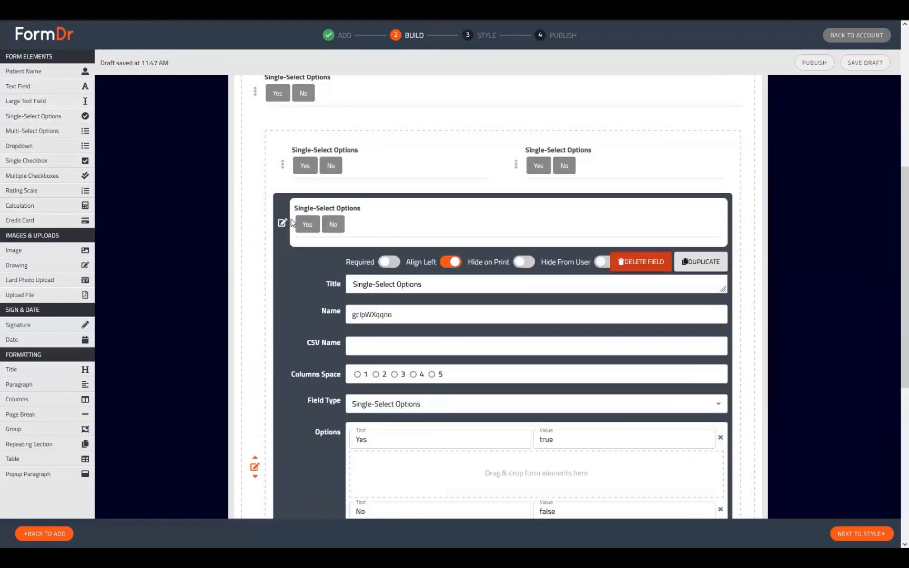
drag(27, 86, 416, 484)
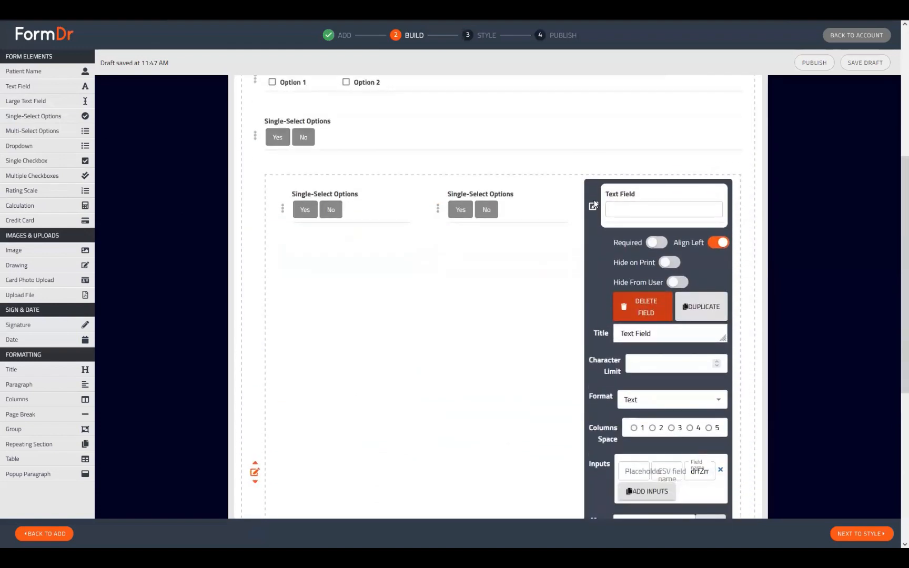
click(593, 206)
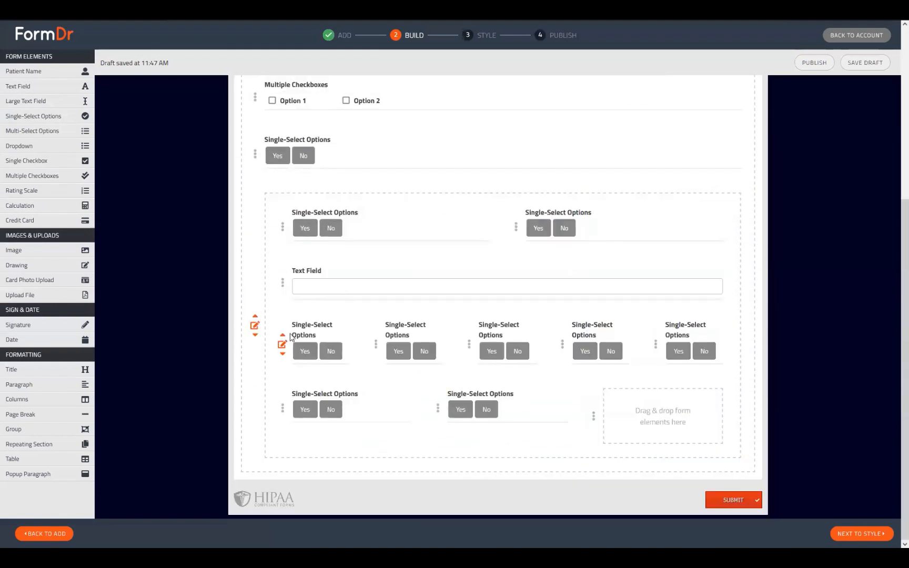
Step: Add a conditional Text Field under the Yes option of the third Single-Select Options field in the Columns element
click(283, 335)
click(283, 286)
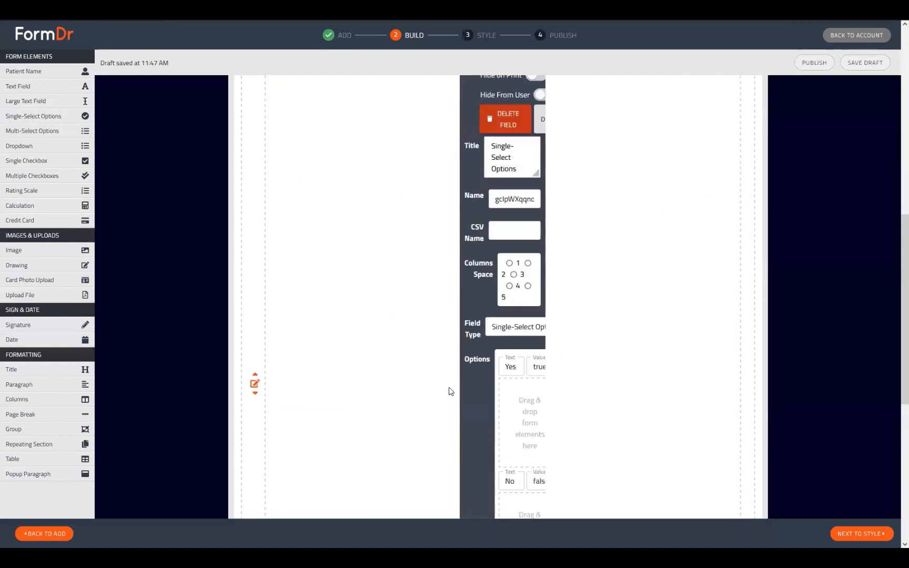
scroll(464, 435, down, 5)
scroll(601, 238, up, 8)
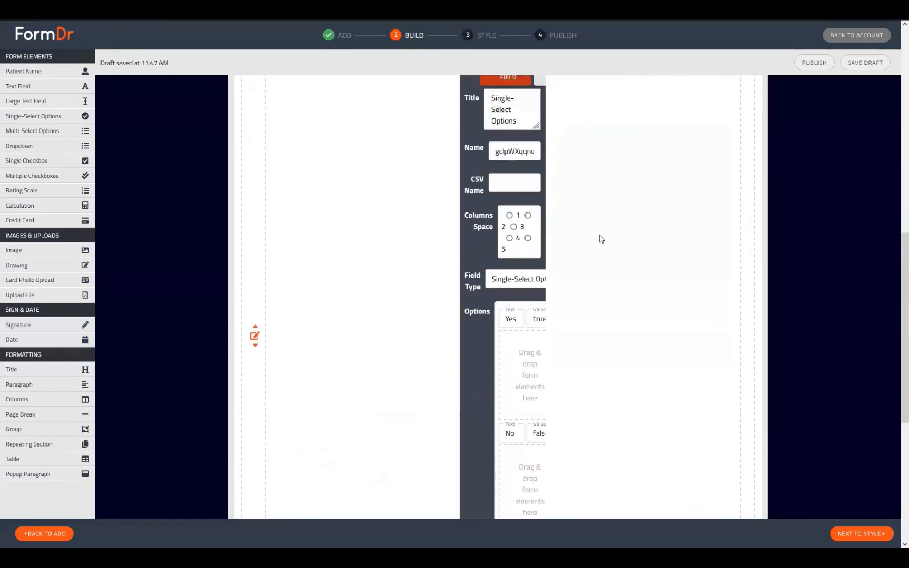
drag(578, 113, 431, 226)
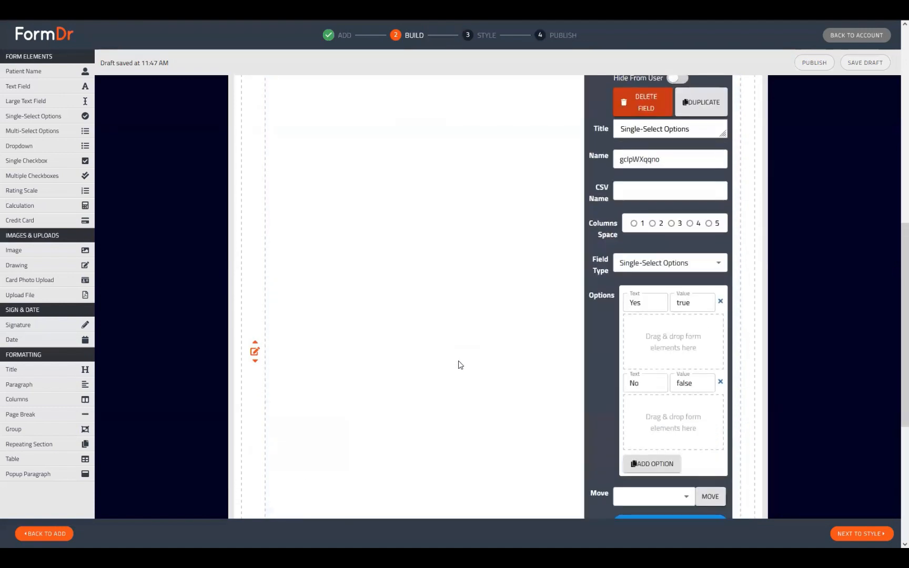
scroll(600, 259, up, 5)
scroll(516, 353, down, 7)
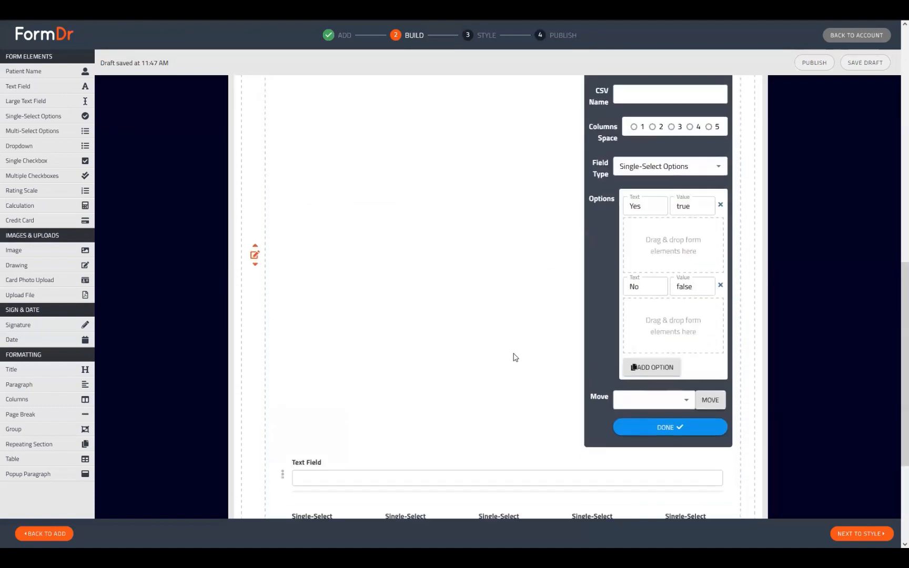
scroll(452, 354, up, 3)
drag(19, 87, 427, 355)
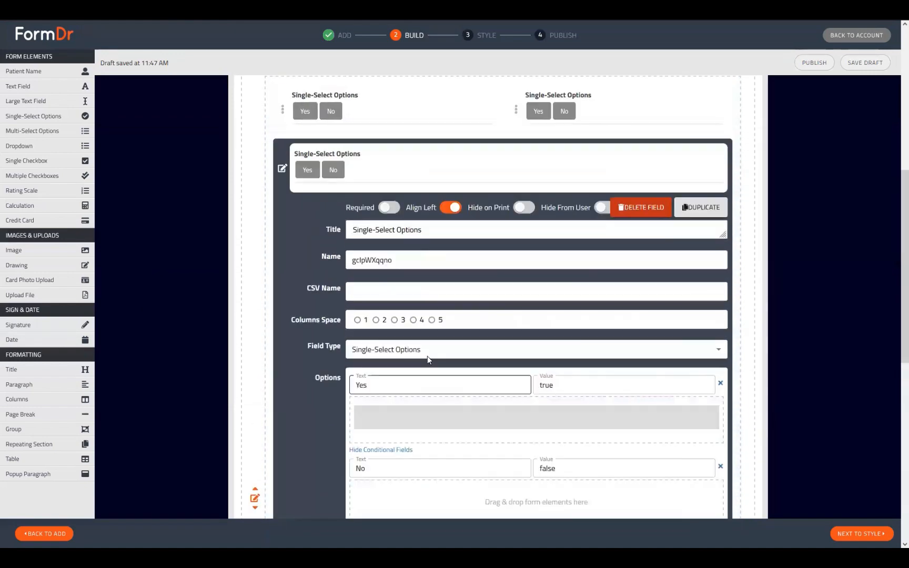
Step: Delete the misplaced standalone Text Field from the Columns element
scroll(509, 196, down, 9)
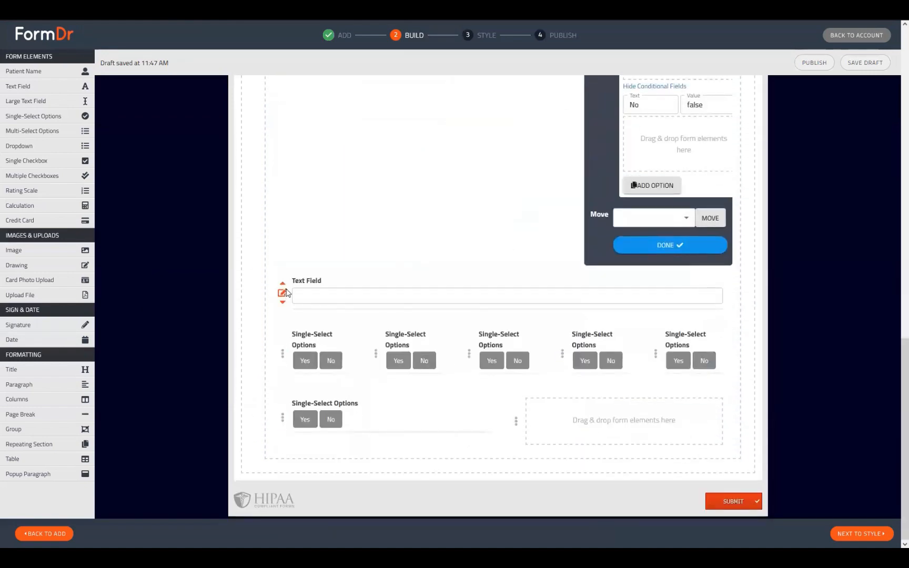
click(281, 293)
scroll(658, 231, up, 2)
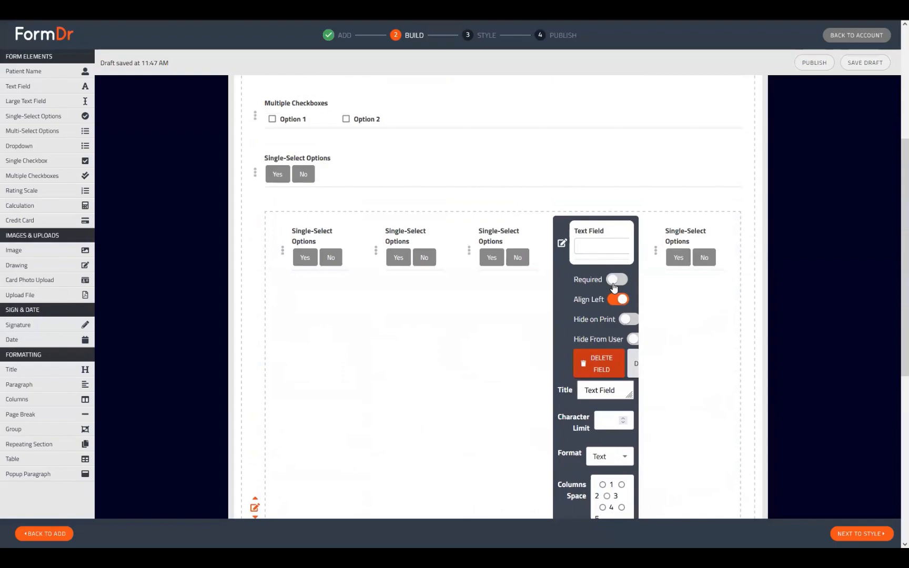
click(595, 367)
click(506, 297)
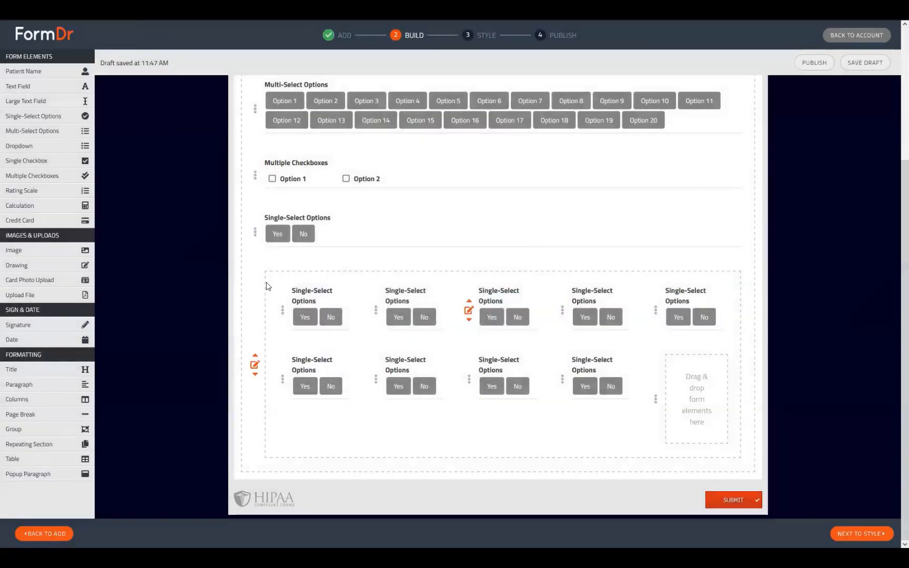
Step: Add a conditional Text Field under the Yes option of the third Single-Select Options field in the Columns element's bottom row
click(469, 380)
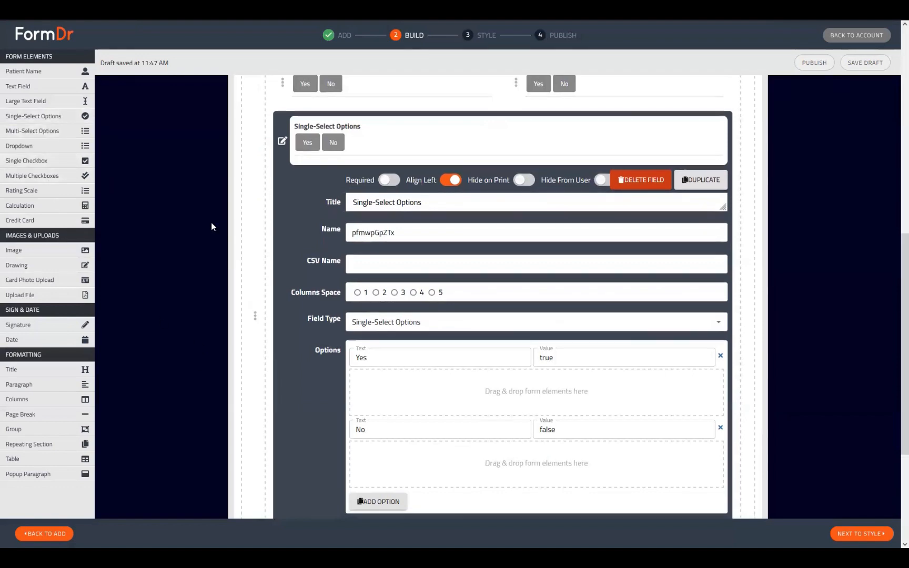
scroll(211, 223, down, 2)
drag(16, 87, 418, 351)
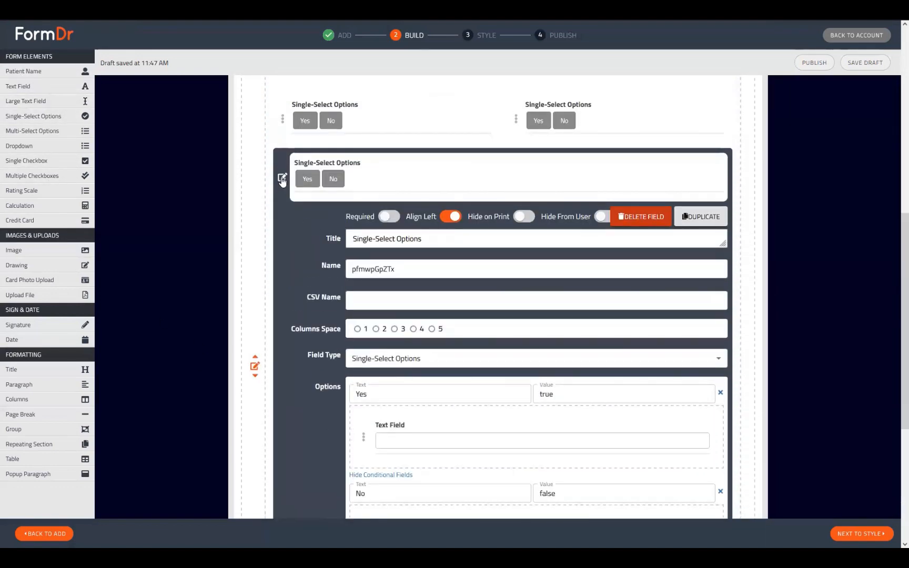
click(282, 179)
scroll(550, 349, up, 2)
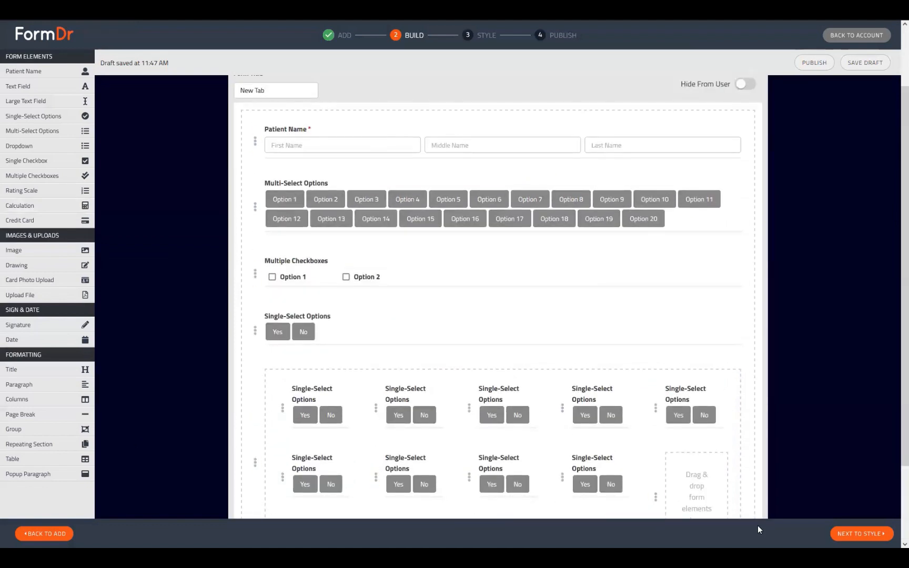
Step: Preview the form in the Style stage and select Options 1 to 5 of the Multi-Select Options field to test their conditional text fields
click(873, 534)
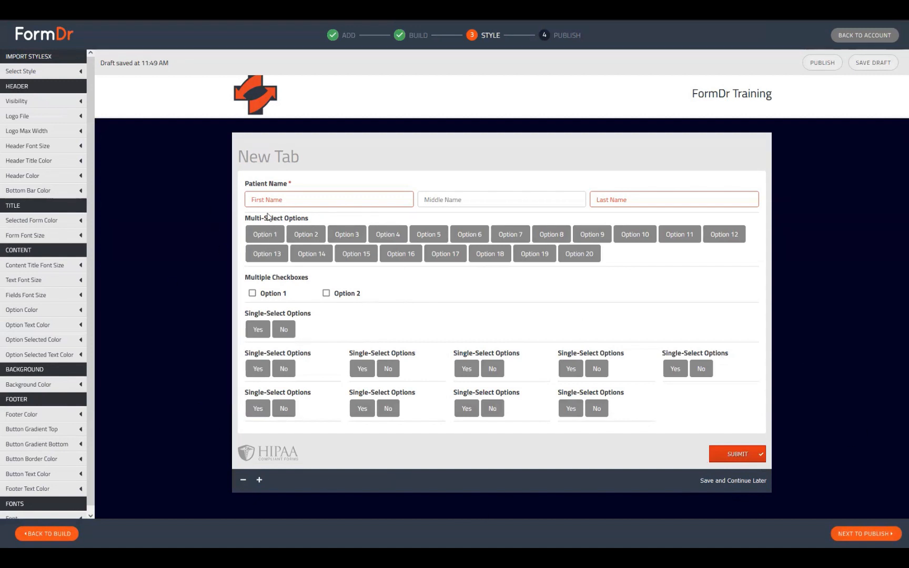
drag(314, 227, 246, 220)
click(259, 234)
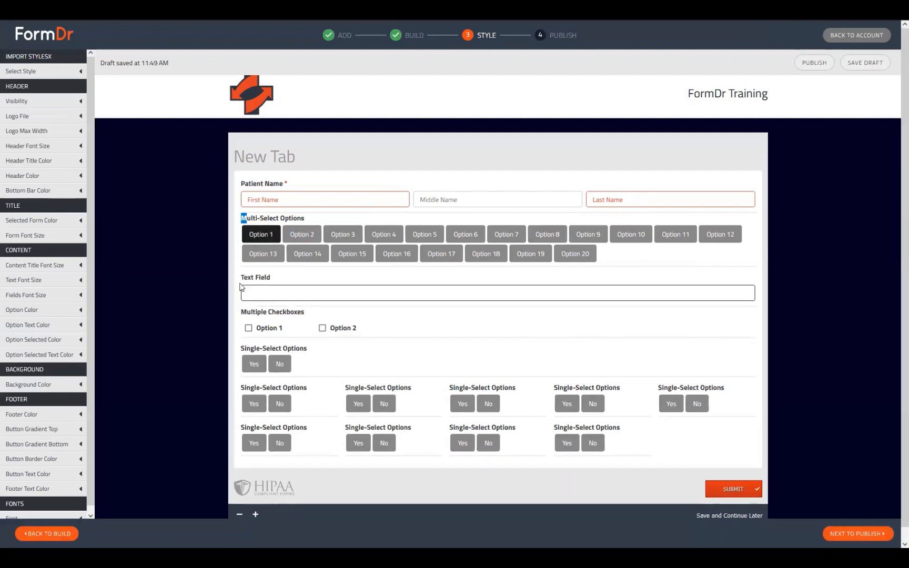
drag(241, 278, 272, 282)
click(288, 279)
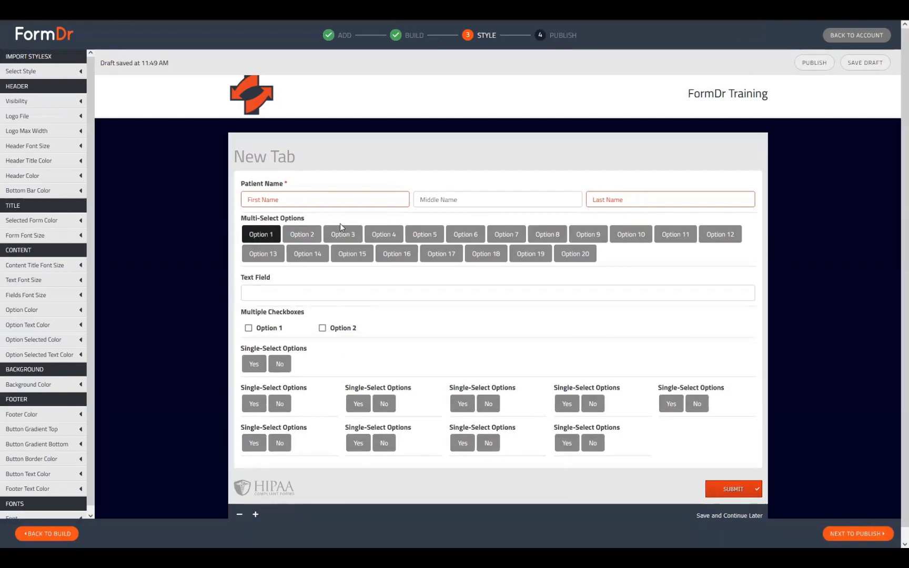
click(314, 235)
click(258, 326)
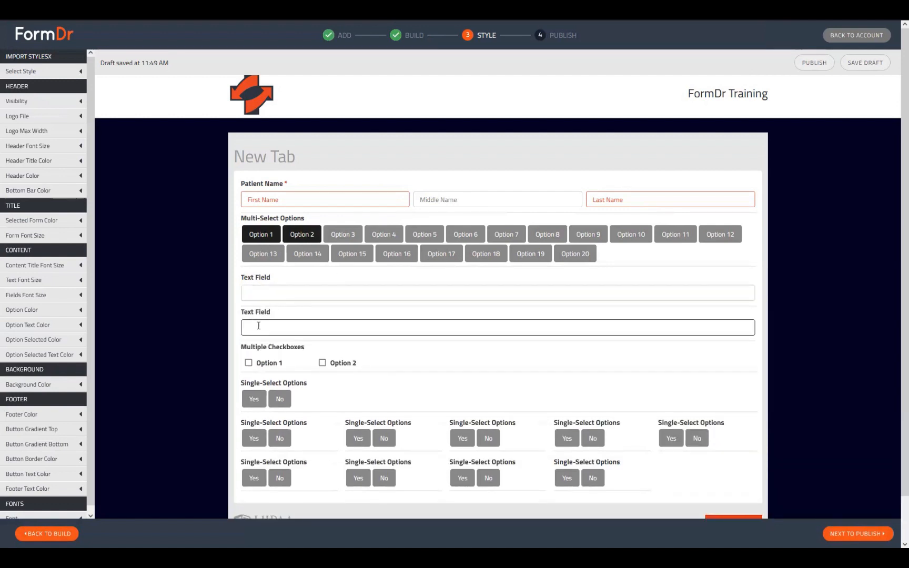
click(344, 237)
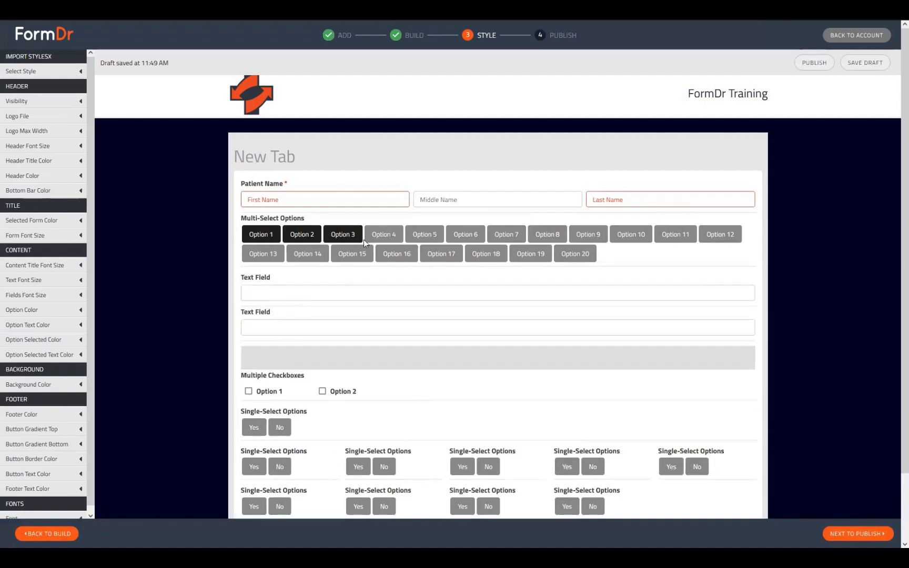
click(384, 236)
click(424, 235)
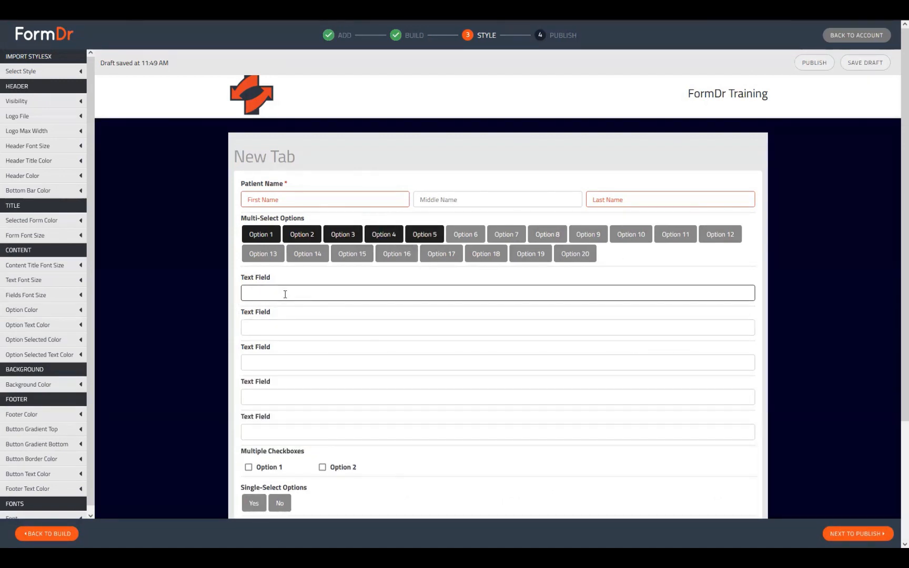
Step: Test the column questions by answering Yes to the top row's first three, No to its fourth, and Yes to the bottom row's third
scroll(284, 295, down, 3)
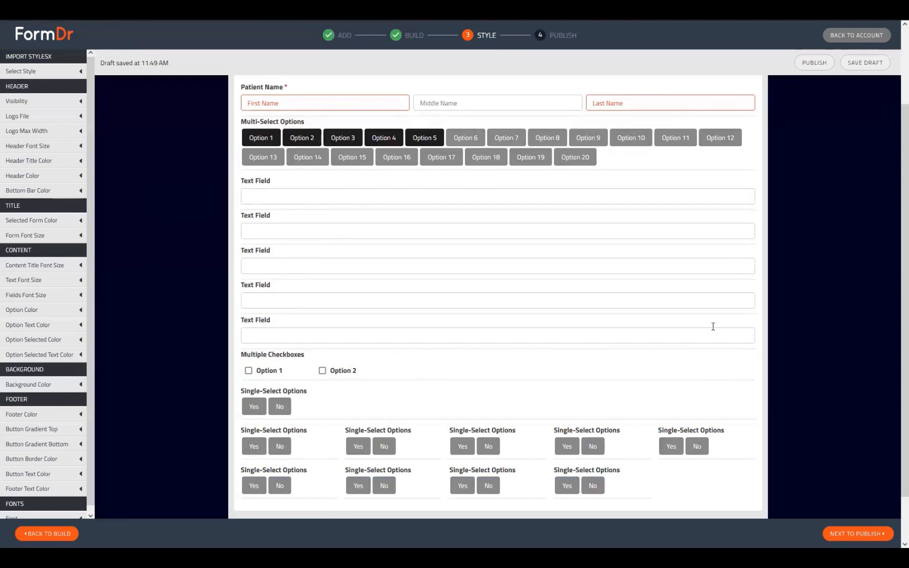
scroll(545, 283, down, 2)
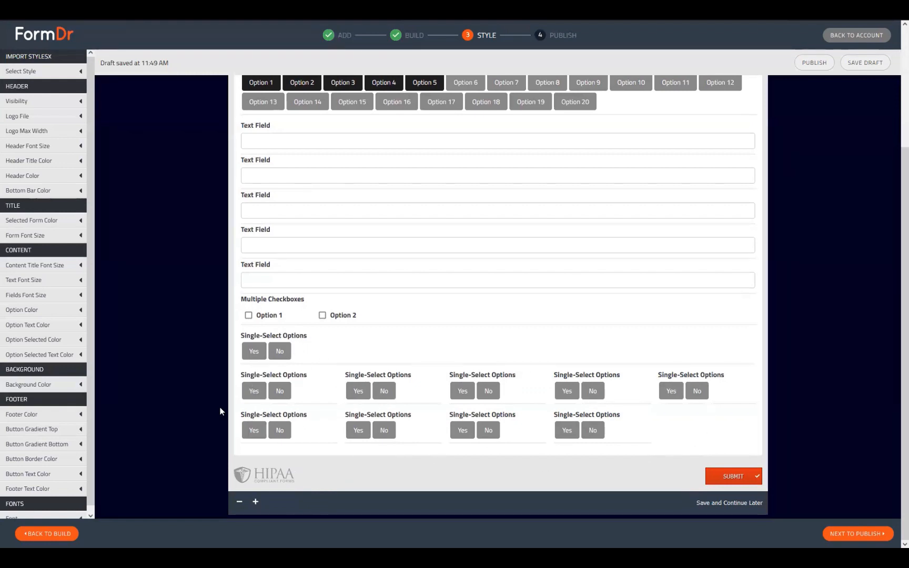
click(253, 390)
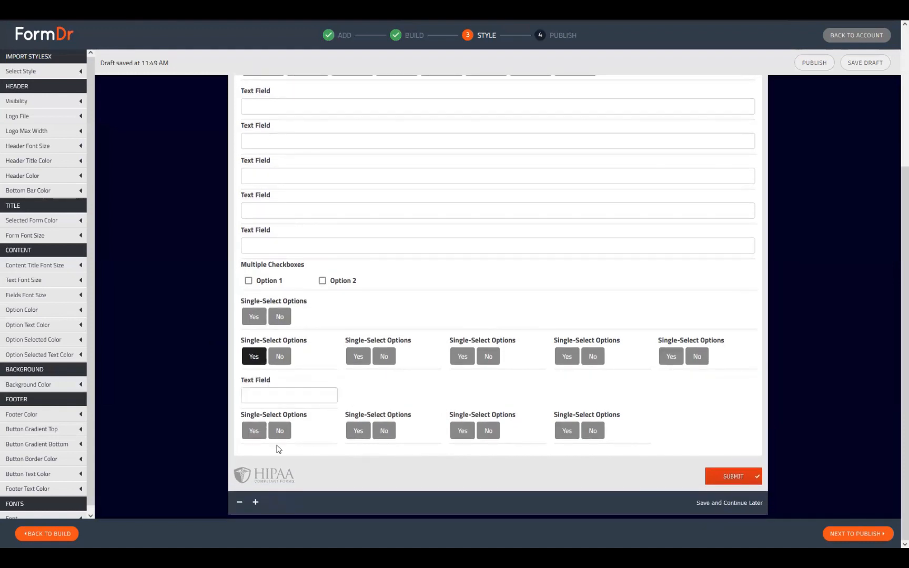
click(358, 356)
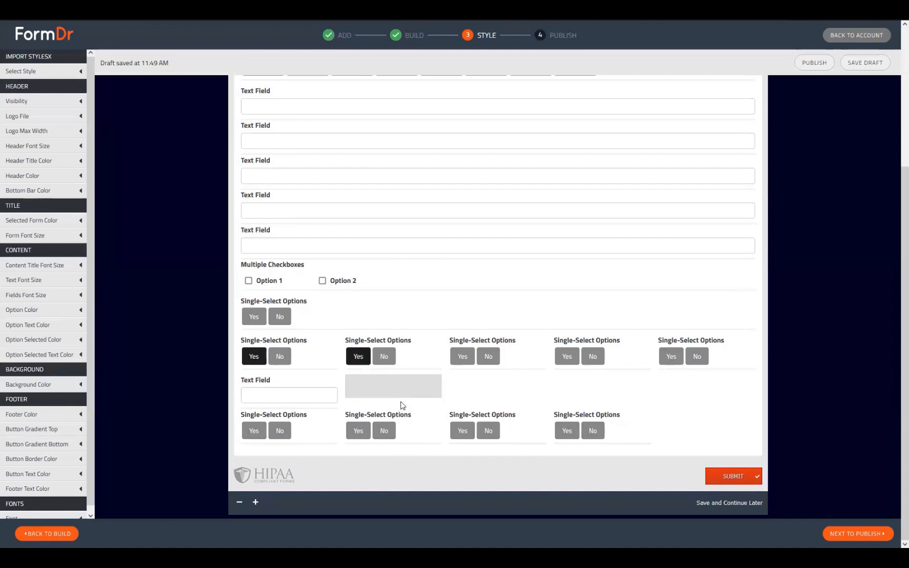
click(458, 357)
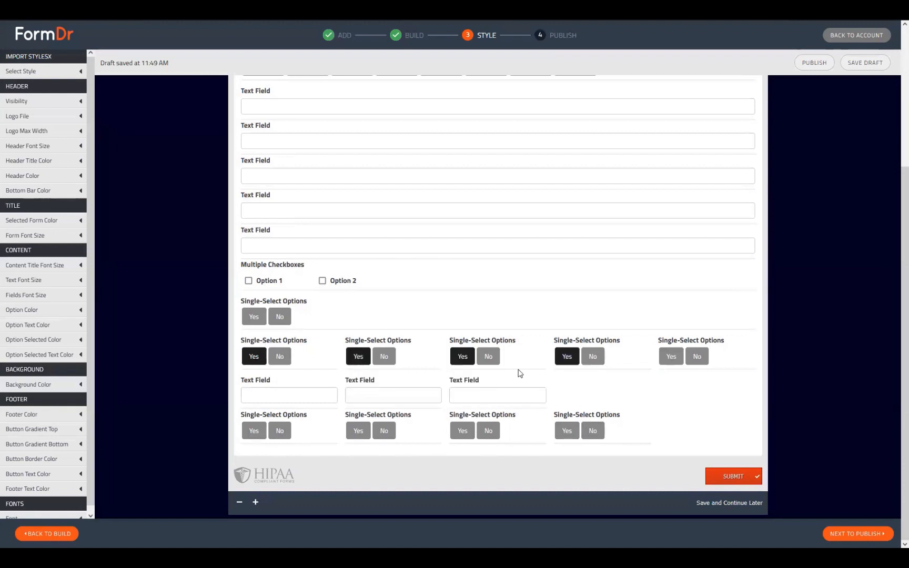
click(586, 358)
click(461, 431)
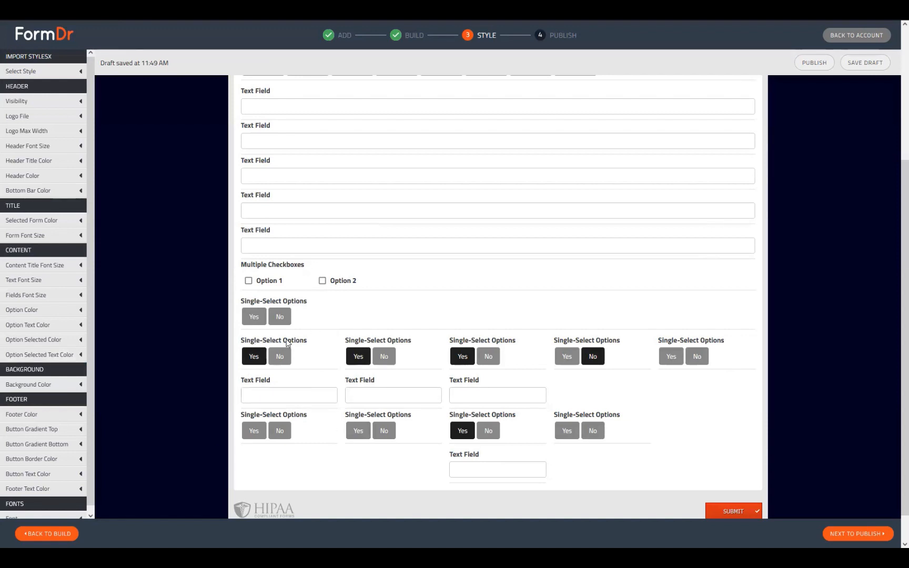
Step: Deselect Options 1 to 5 of the Multi-Select Options field in the preview to check how their text fields respond
scroll(276, 349, up, 5)
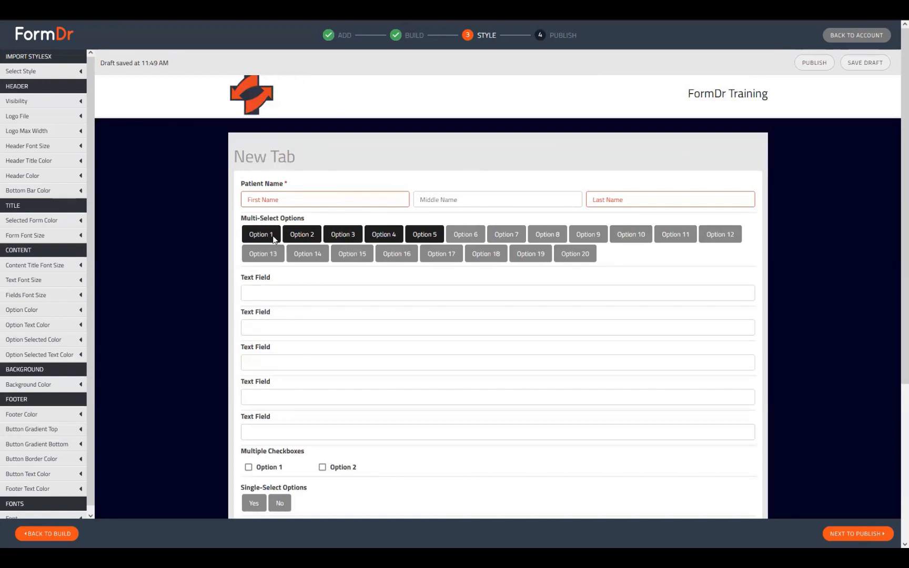
click(273, 240)
click(302, 234)
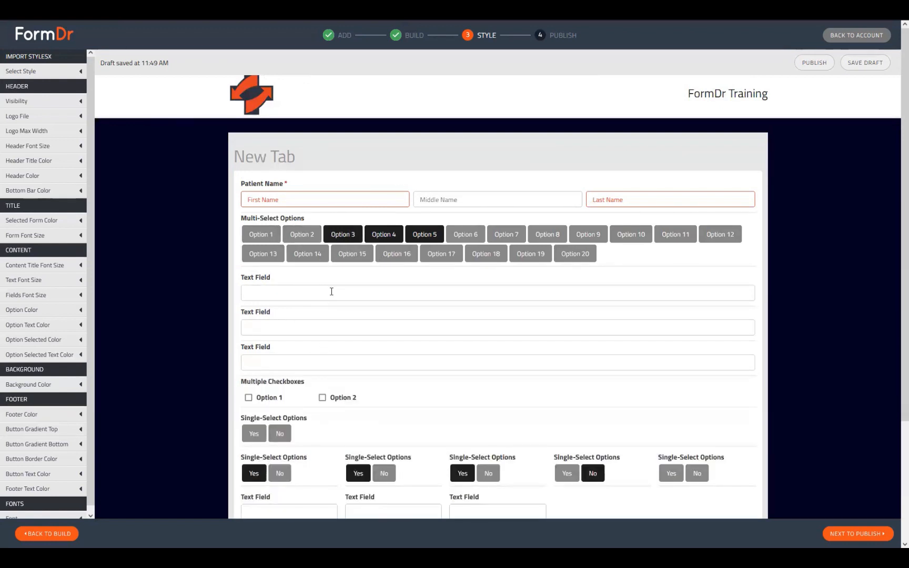
click(274, 293)
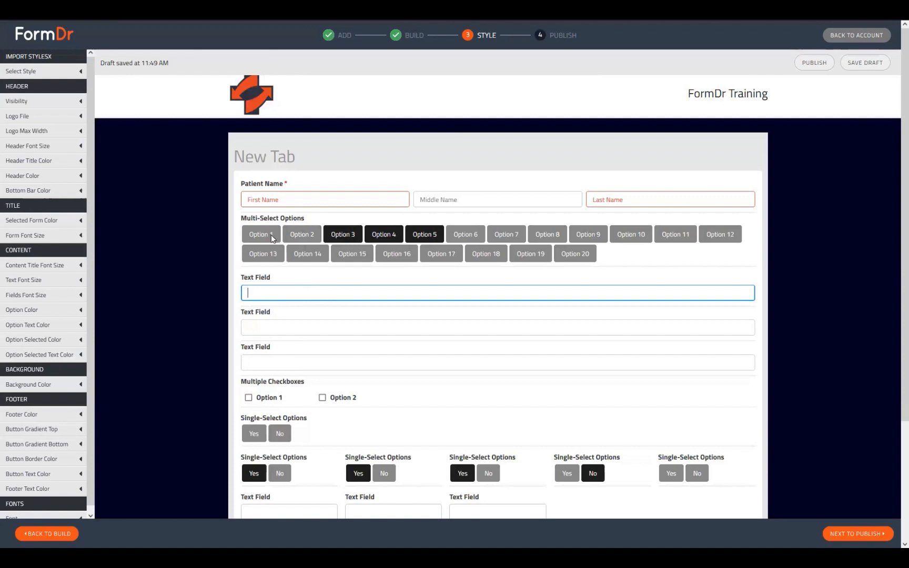
click(339, 236)
click(384, 234)
click(440, 235)
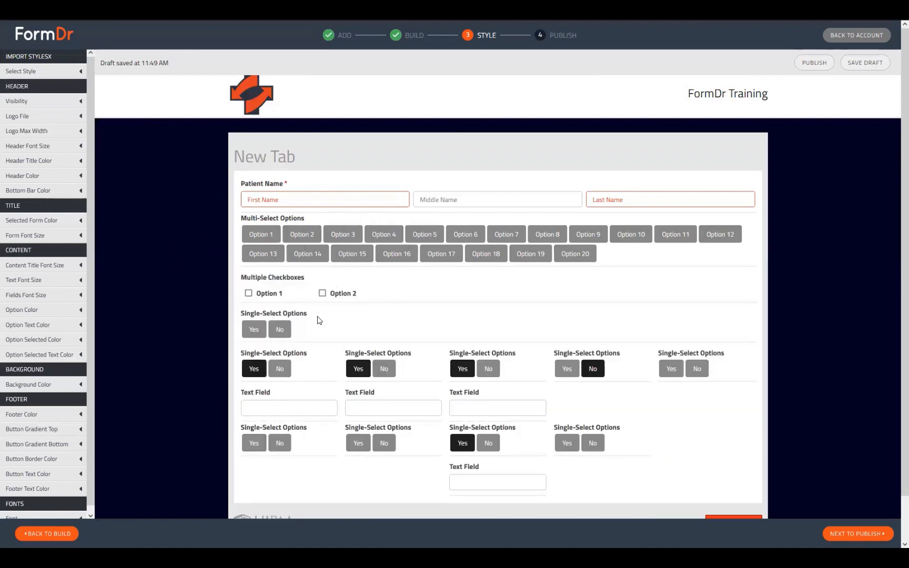
Step: Return to the Build stage and add options to the Multiple Checkboxes field up to Option 20
click(36, 533)
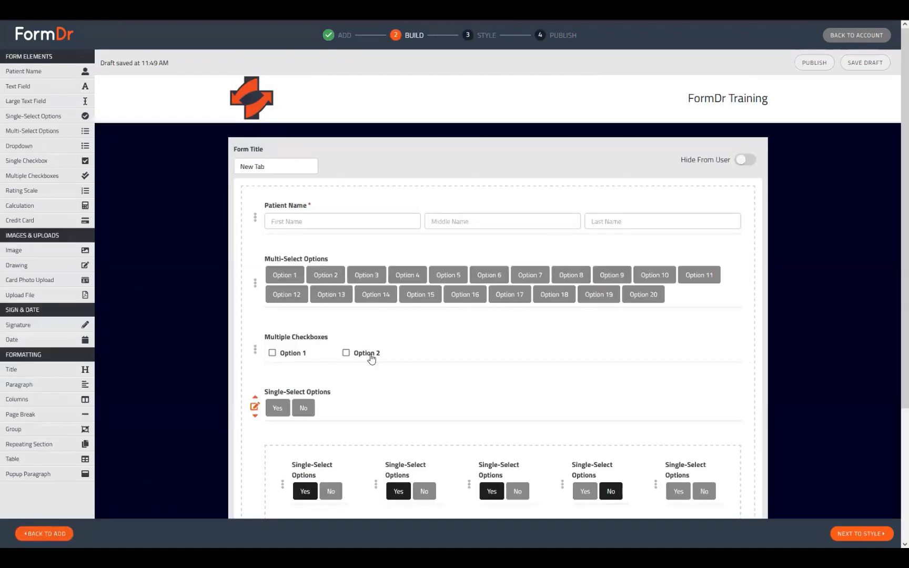
click(254, 351)
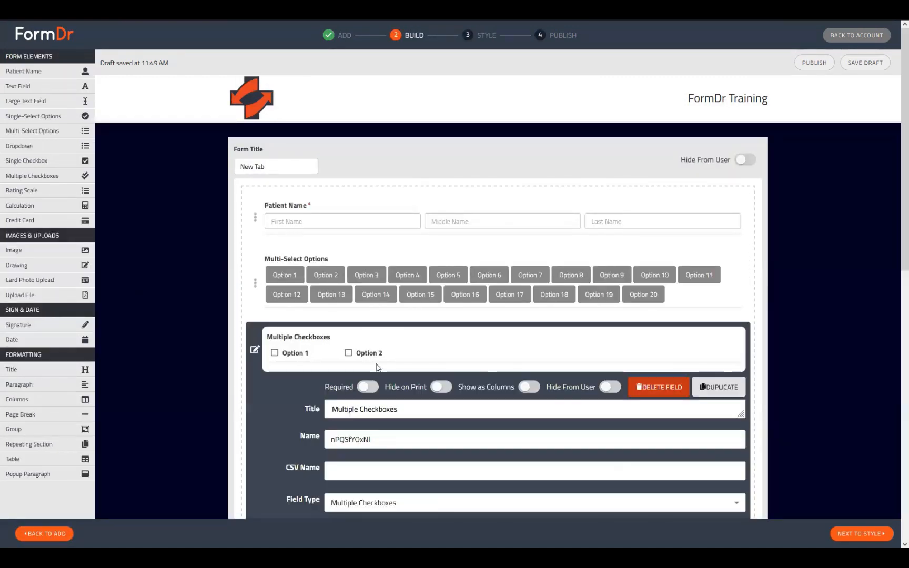
scroll(368, 369, down, 4)
click(355, 442)
scroll(357, 380, down, 4)
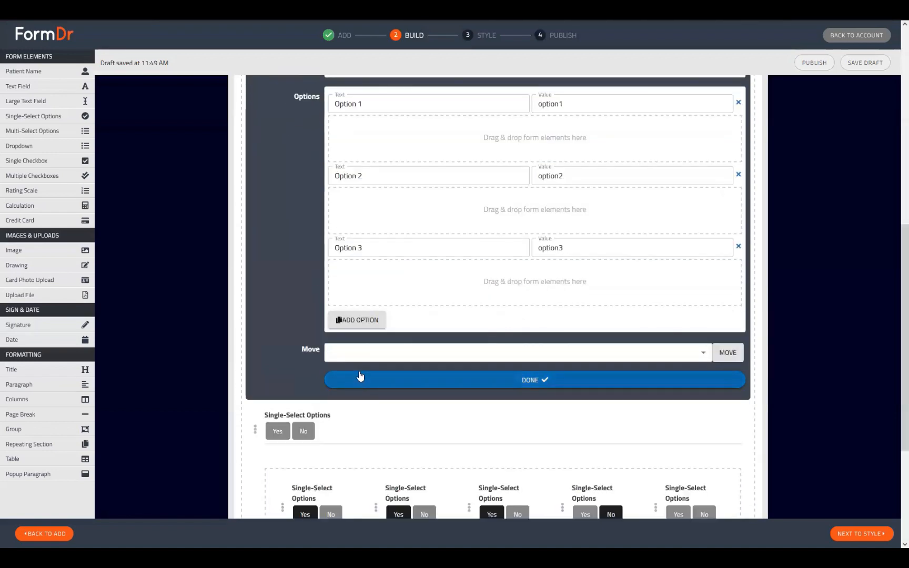
key(Return)
key(Return)
key(Return)
key(Return)
scroll(401, 386, down, 6)
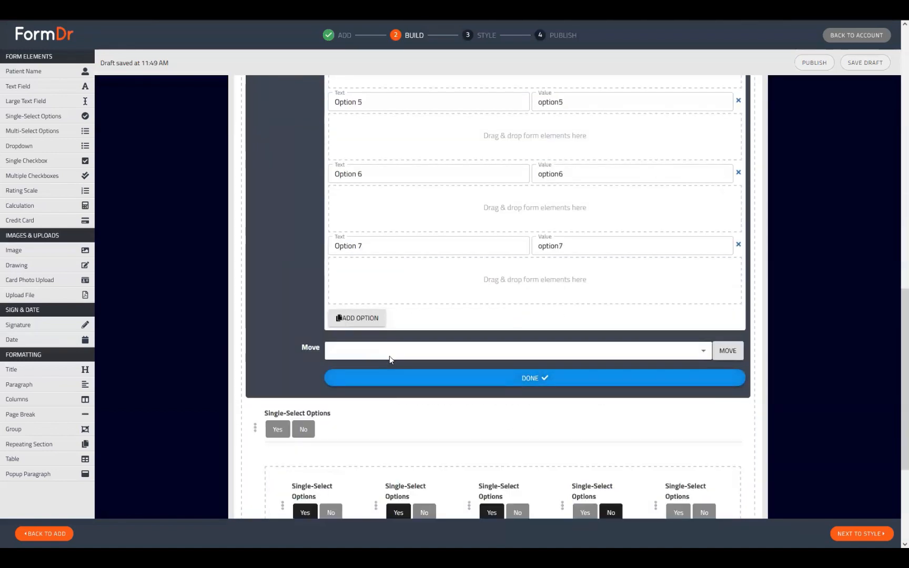
key(Return)
key(Return)
key(Return)
key(Return)
key(Return)
scroll(392, 362, down, 7)
key(Return)
key(Return)
key(Return)
key(Return)
key(Return)
key(Return)
scroll(392, 368, down, 5)
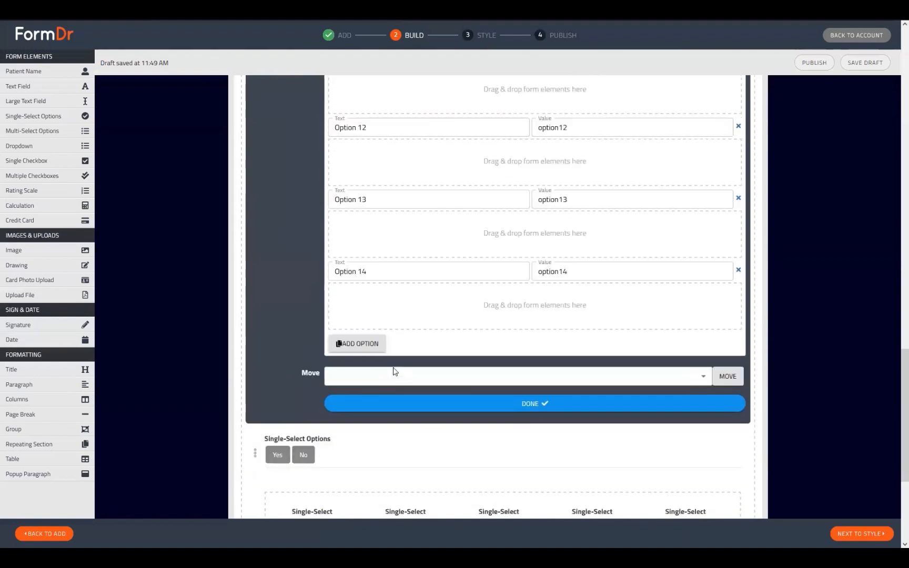
scroll(414, 391, down, 1)
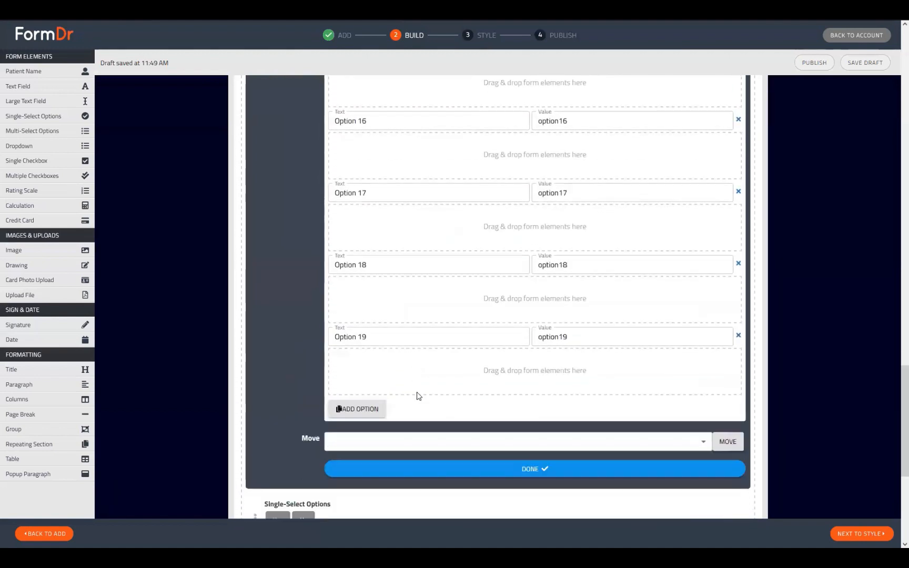
key(Return)
Step: Turn on Show as Columns for the Multiple Checkboxes field
scroll(463, 416, up, 15)
scroll(454, 456, up, 6)
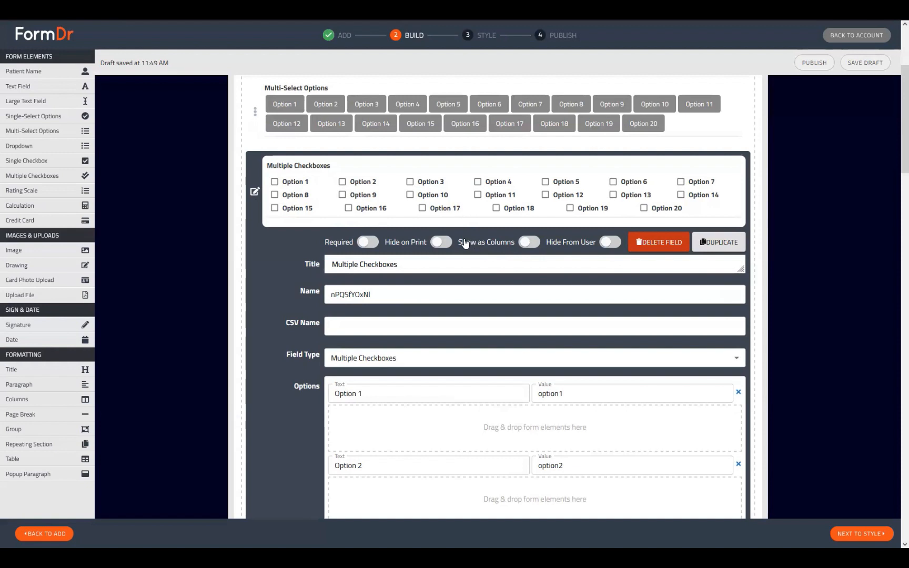
click(525, 242)
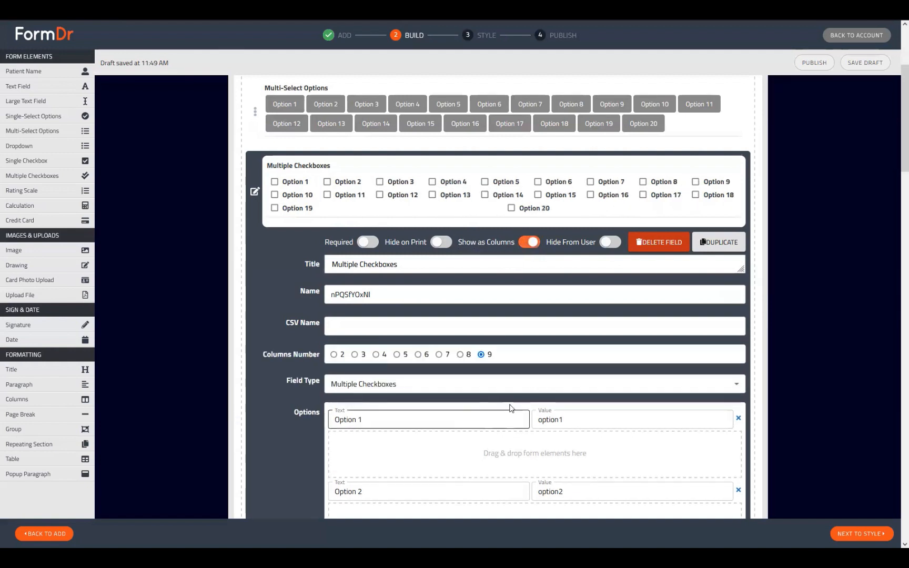
triple_click(287, 354)
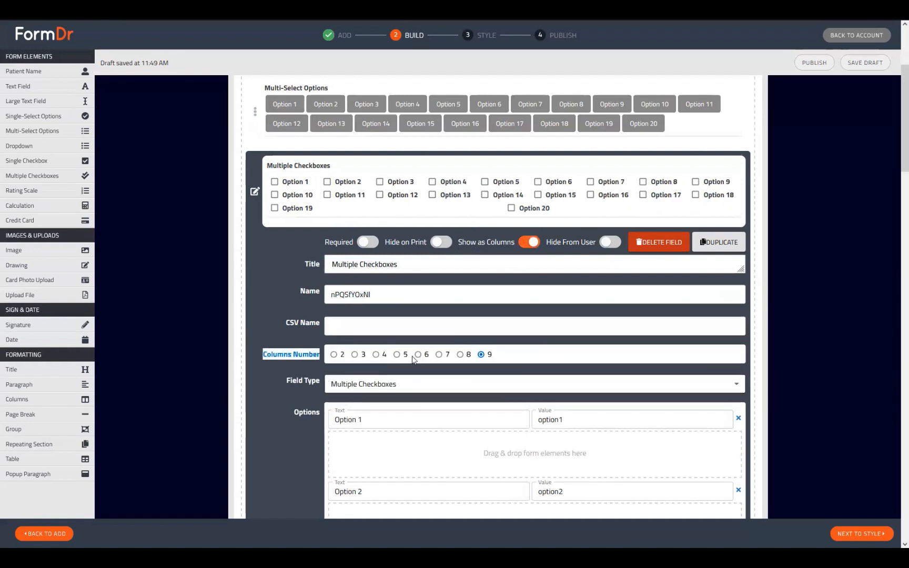
Step: Try the Multiple Checkboxes field with 2, 3, 4 and 5 columns, and close its settings with 5 chosen
click(333, 355)
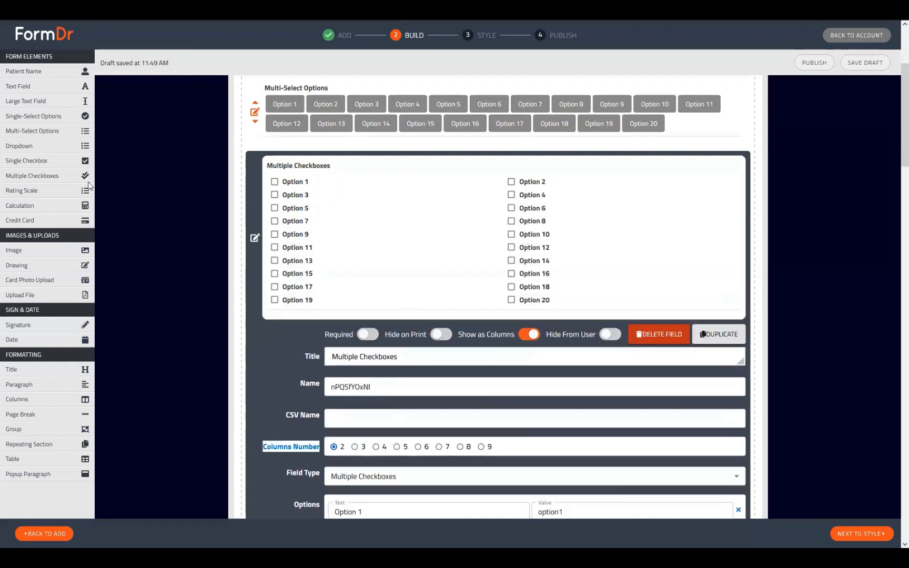
click(355, 447)
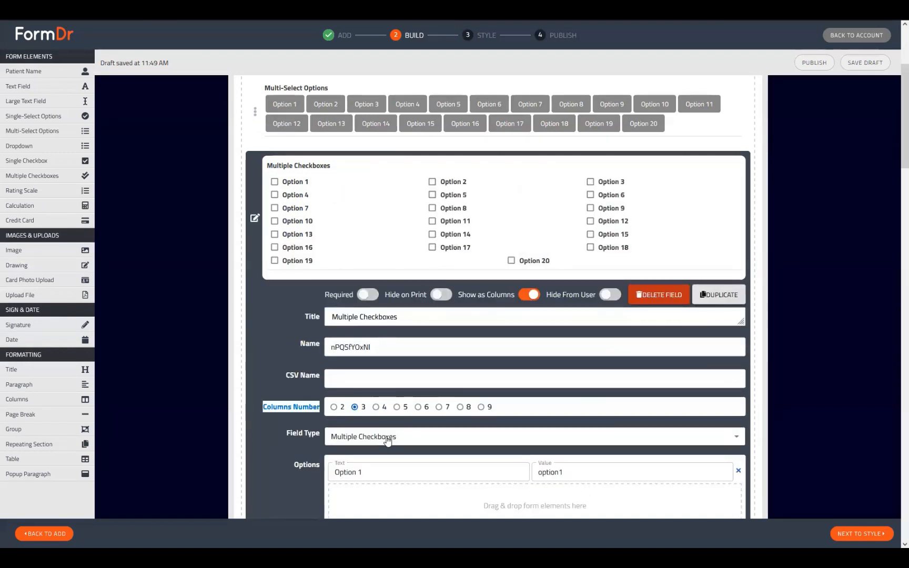
click(376, 407)
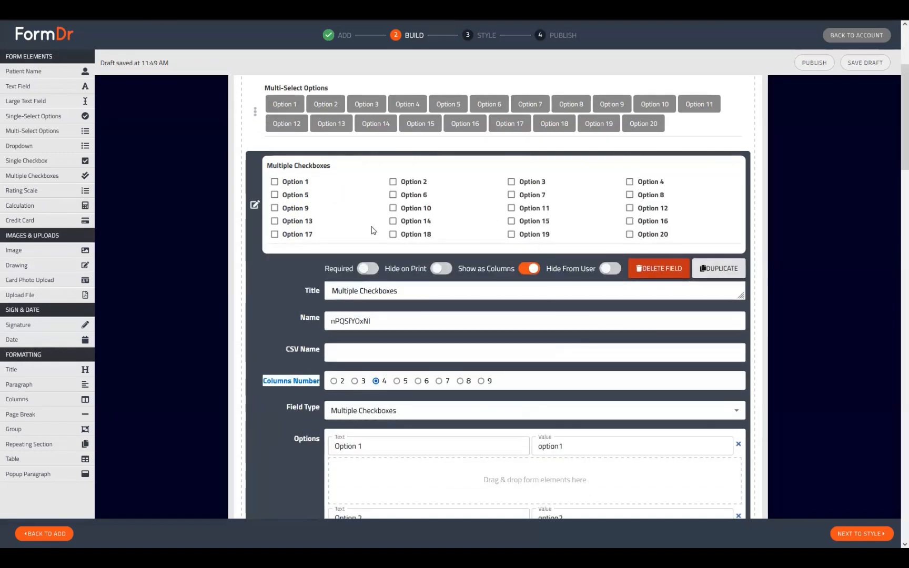
click(397, 381)
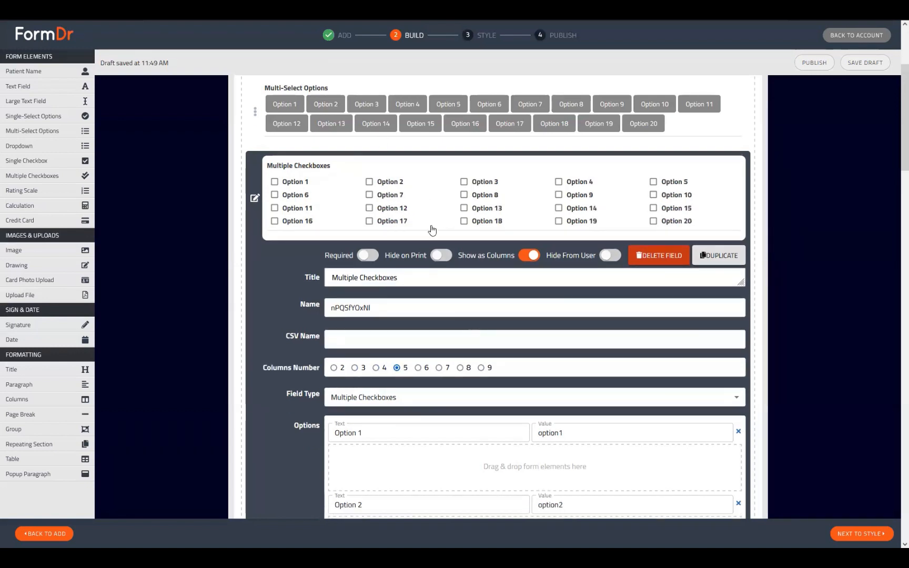
click(248, 199)
Step: Reopen the Multiple Checkboxes field's settings and set its number of columns to 9
scroll(420, 188, up, 1)
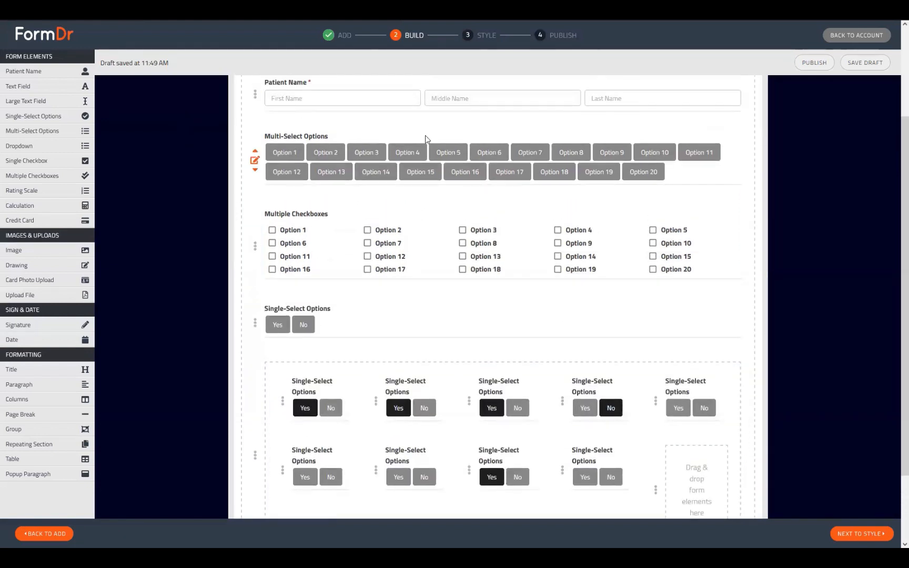
drag(295, 218, 321, 211)
click(256, 247)
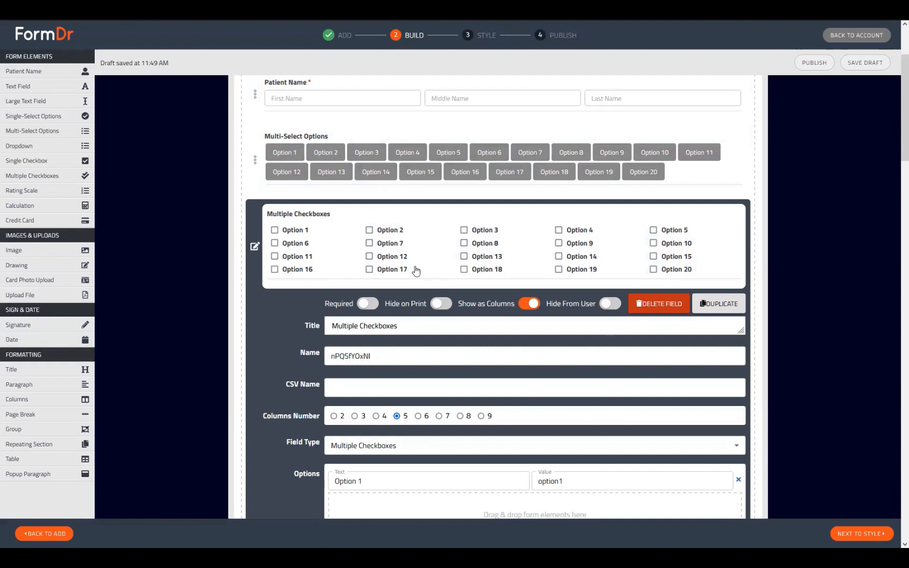
click(481, 416)
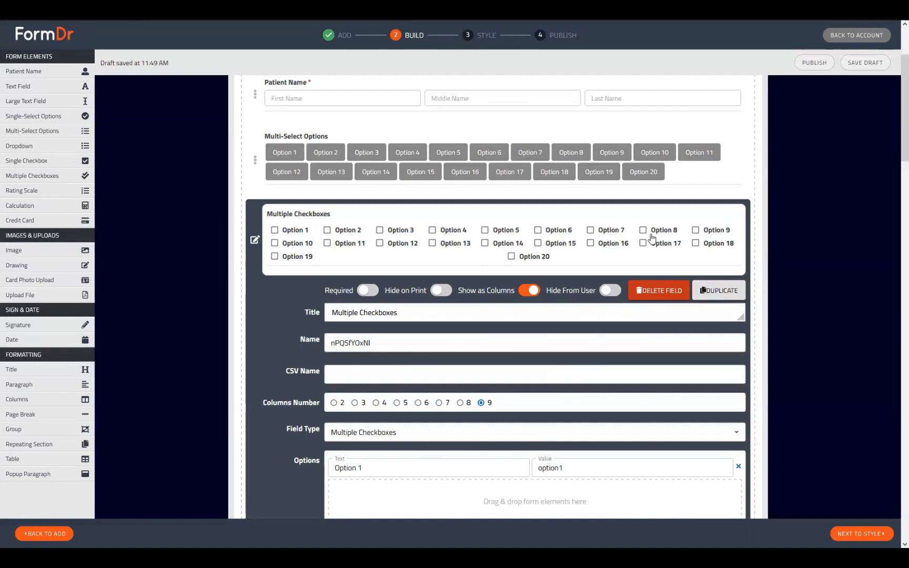
Step: Set the Multiple Checkboxes field to 4 columns and close its settings
click(376, 402)
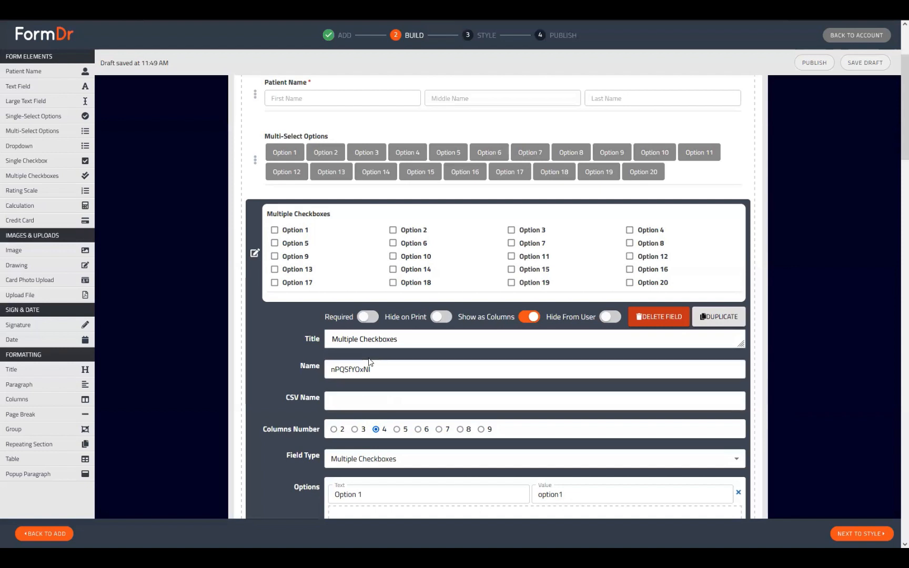
click(254, 254)
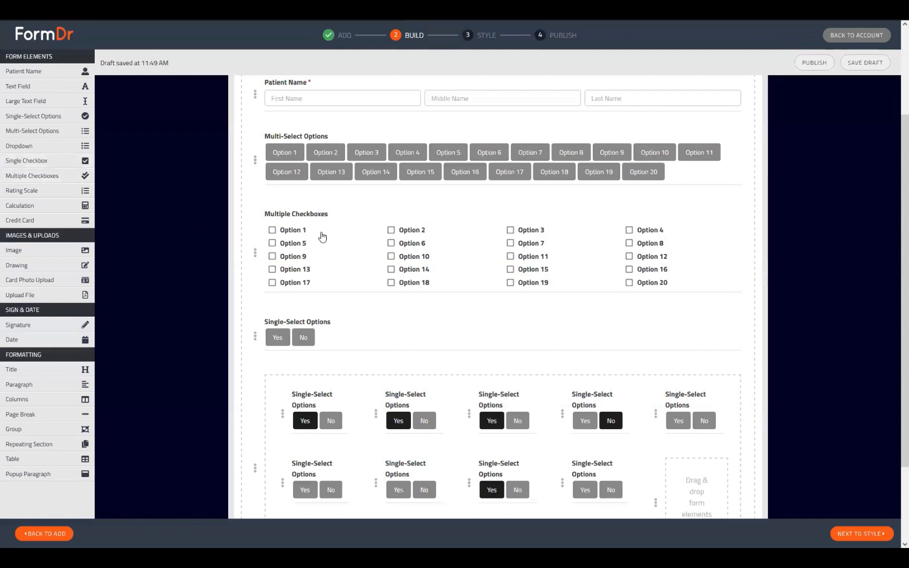
Step: Add a Single Checkbox field below the columns section at the end of the form and turn on Conditional for it
scroll(571, 383, down, 2)
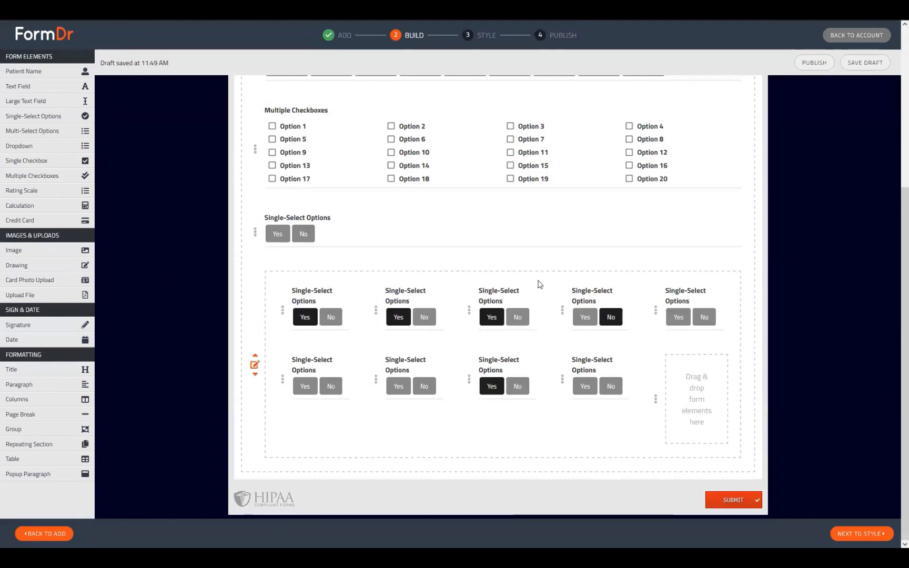
drag(26, 160, 257, 478)
click(255, 464)
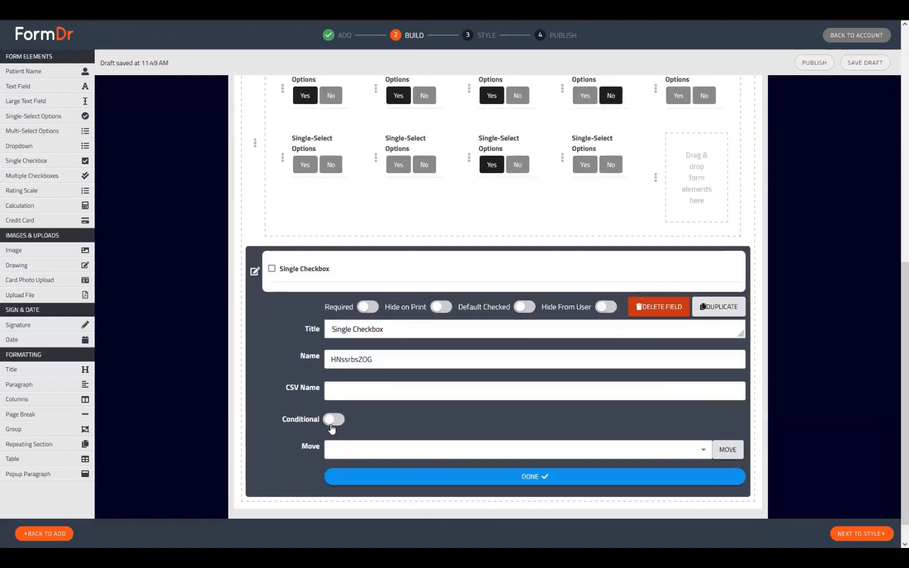
click(332, 420)
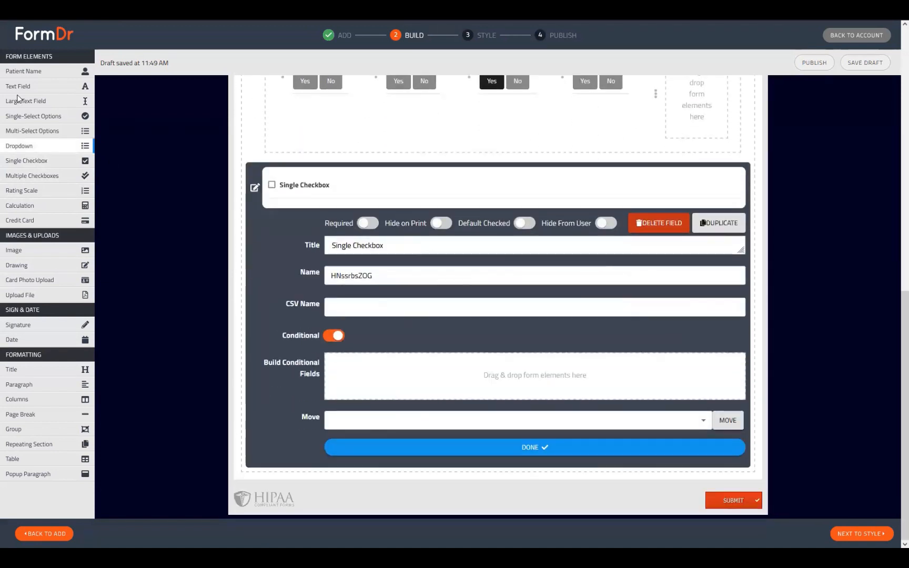
Step: Add a Text Field to the Single Checkbox's conditional fields and turn on Default Checked
drag(26, 86, 369, 384)
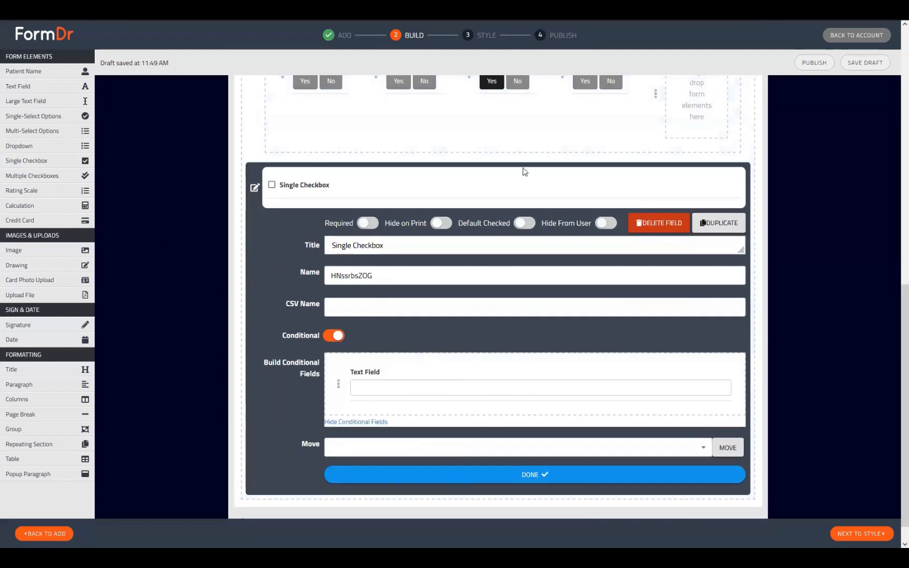
click(525, 223)
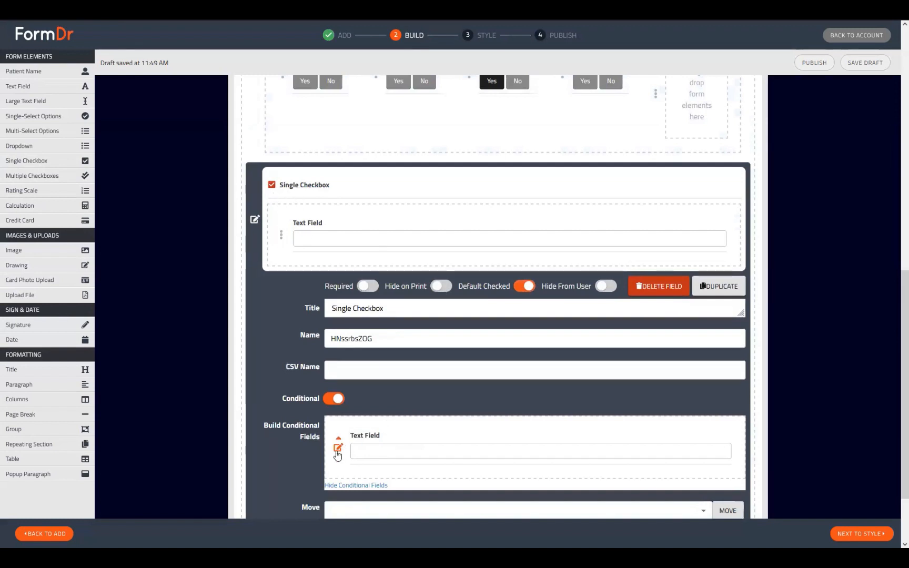
Step: Delete the conditional Text Field, turn off Default Checked and close the Single Checkbox settings
click(510, 456)
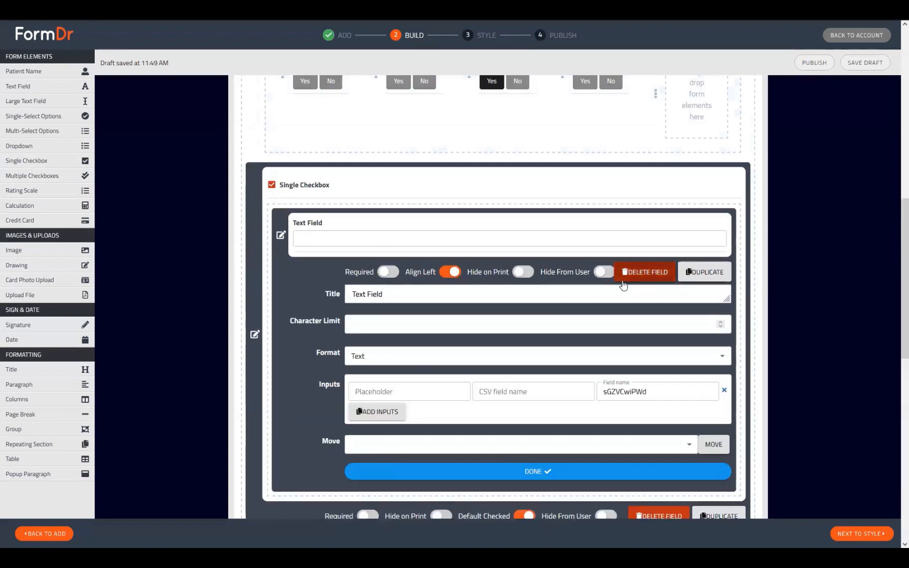
click(644, 271)
click(544, 296)
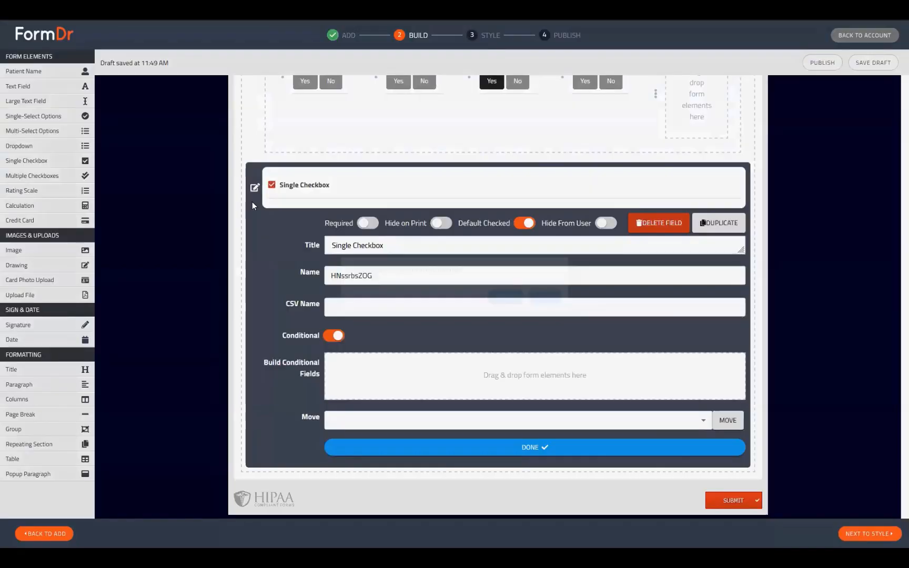
click(523, 226)
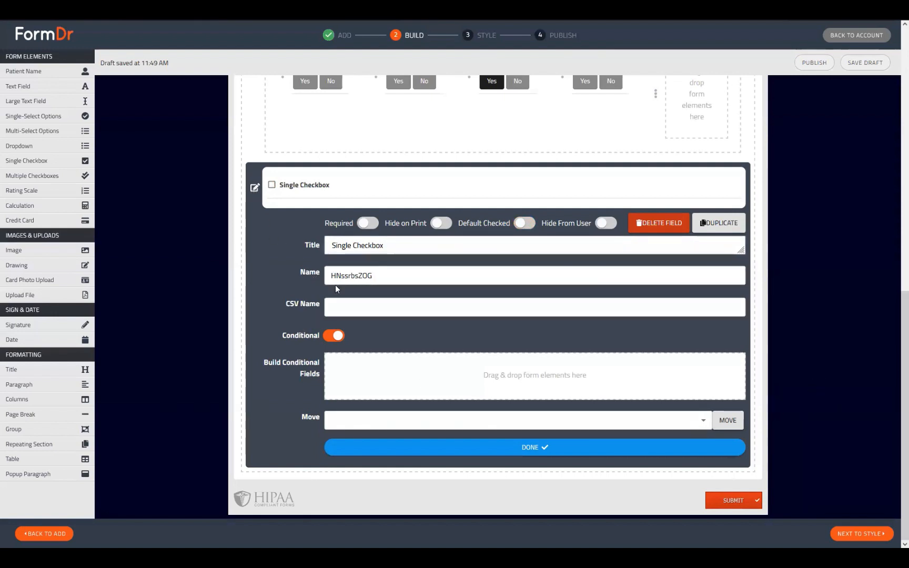
click(392, 447)
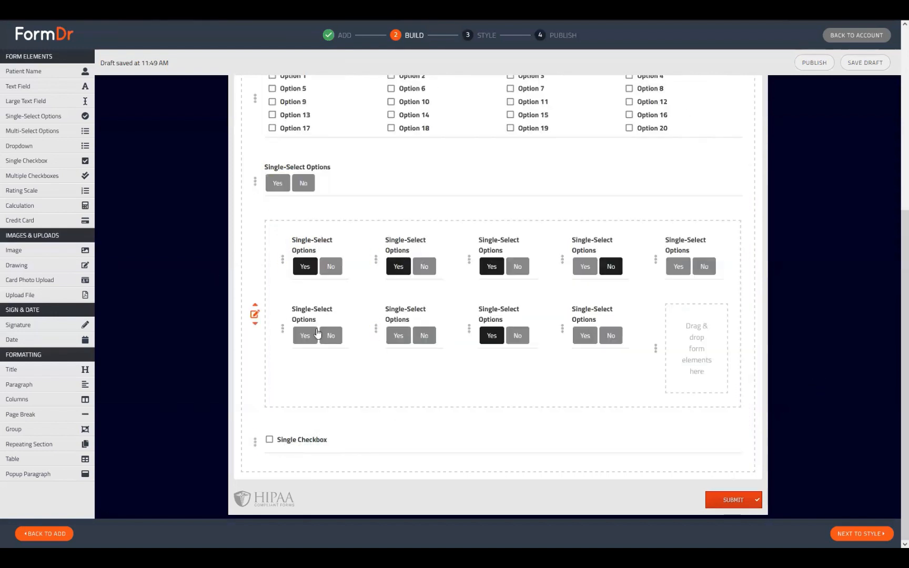
drag(249, 297, 253, 245)
drag(326, 440, 265, 440)
scroll(479, 423, up, 1)
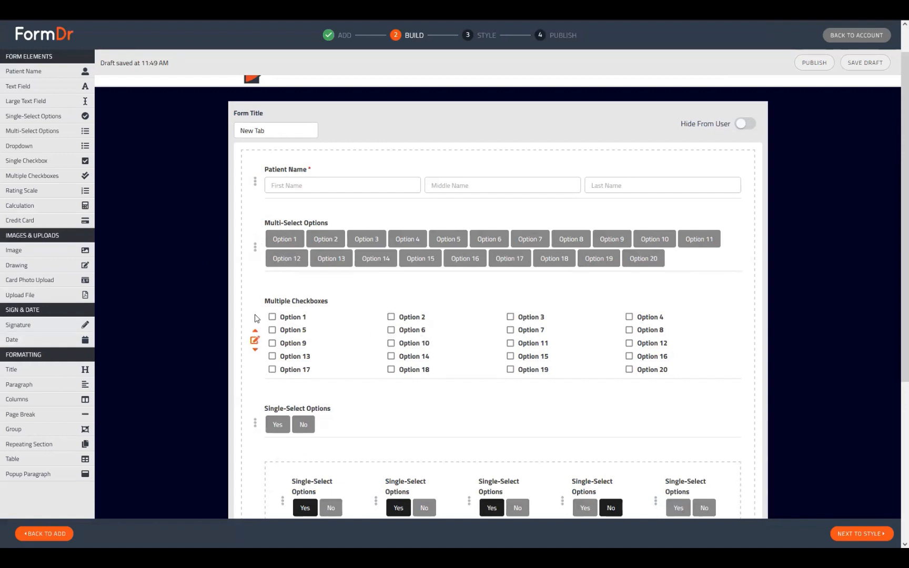
scroll(256, 318, down, 5)
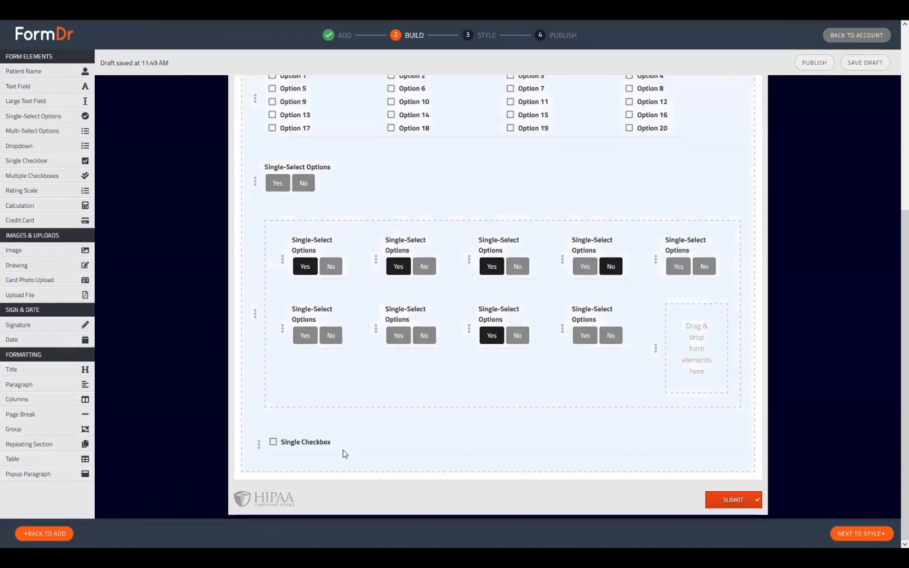
Step: Add a Columns section at the end of the form holding the Single Checkbox, a Single-Select Options field and a Dropdown side by side
drag(20, 400, 311, 444)
drag(329, 497, 367, 457)
scroll(367, 456, down, 1)
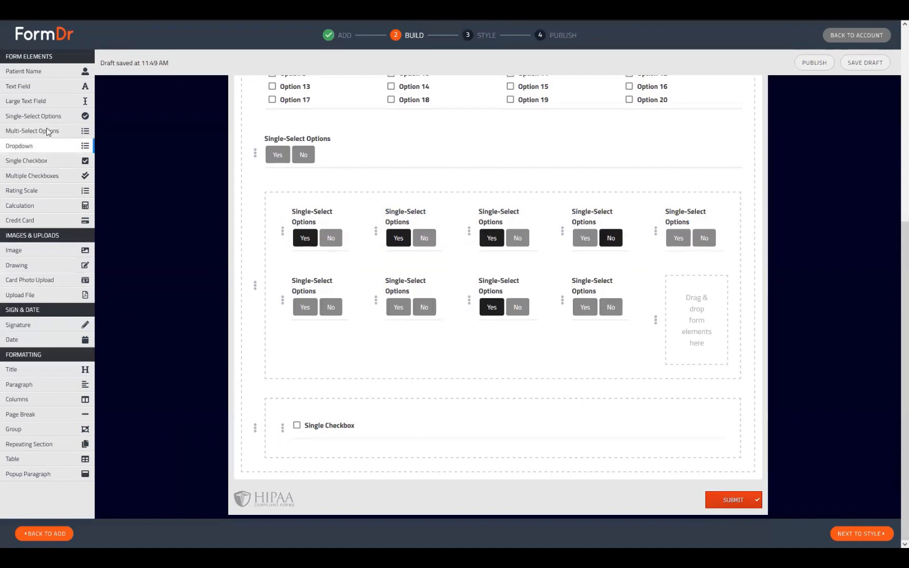
drag(32, 147, 295, 460)
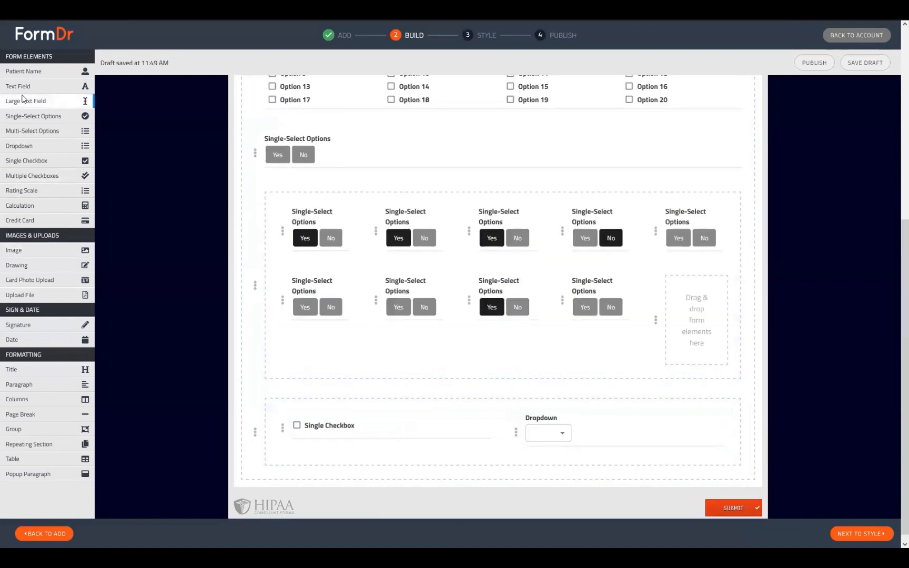
drag(38, 119, 351, 433)
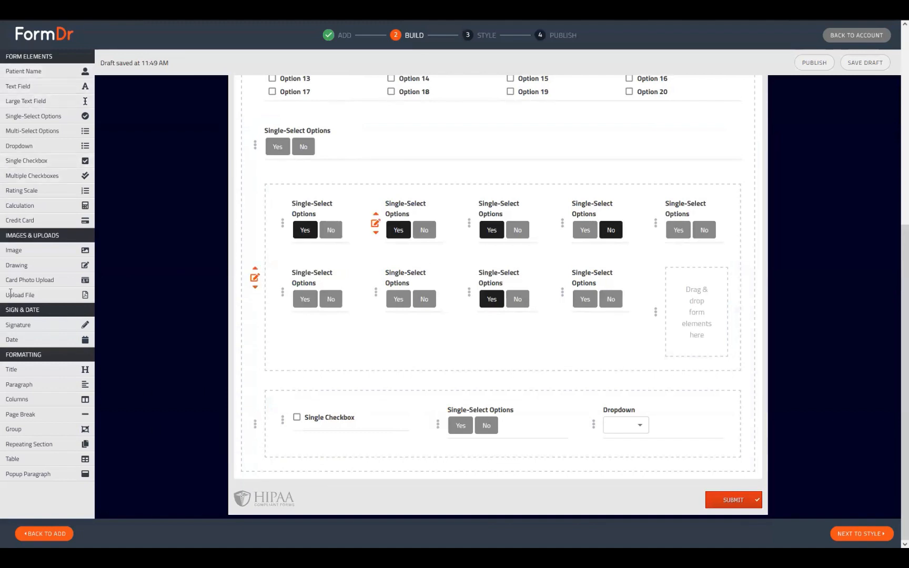
Step: Review the layout of the whole form, from the Patient Name field down to the last columns section
scroll(126, 459, up, 5)
scroll(279, 463, up, 2)
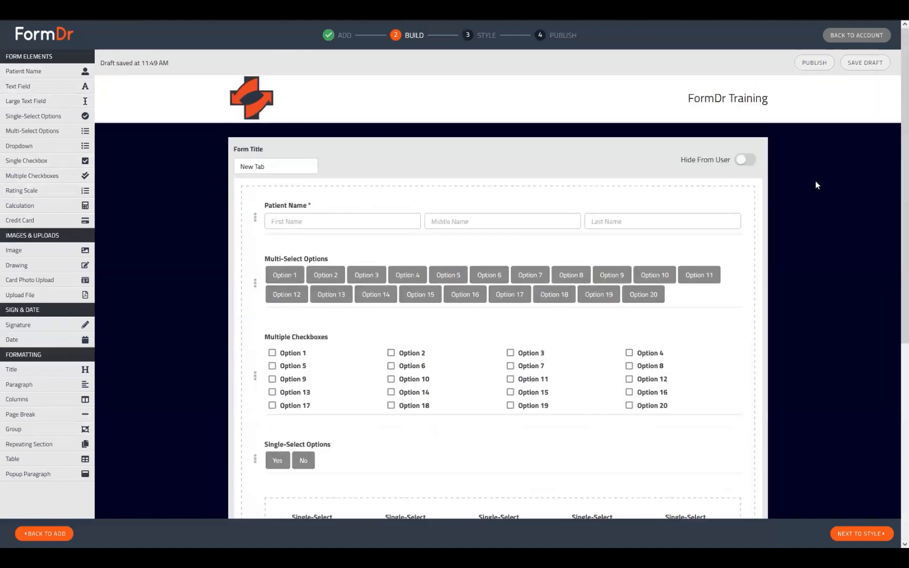
scroll(266, 206, down, 4)
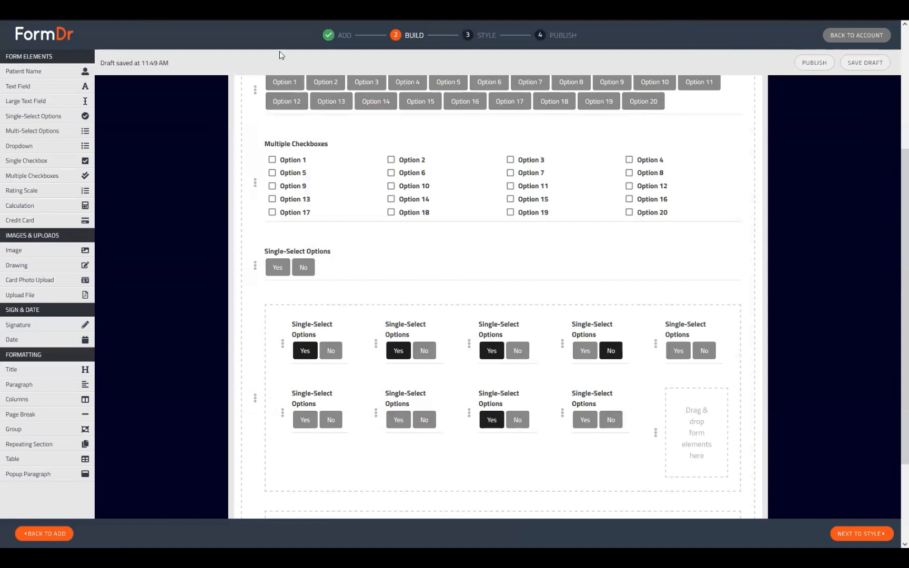
scroll(258, 213, down, 1)
scroll(802, 365, up, 4)
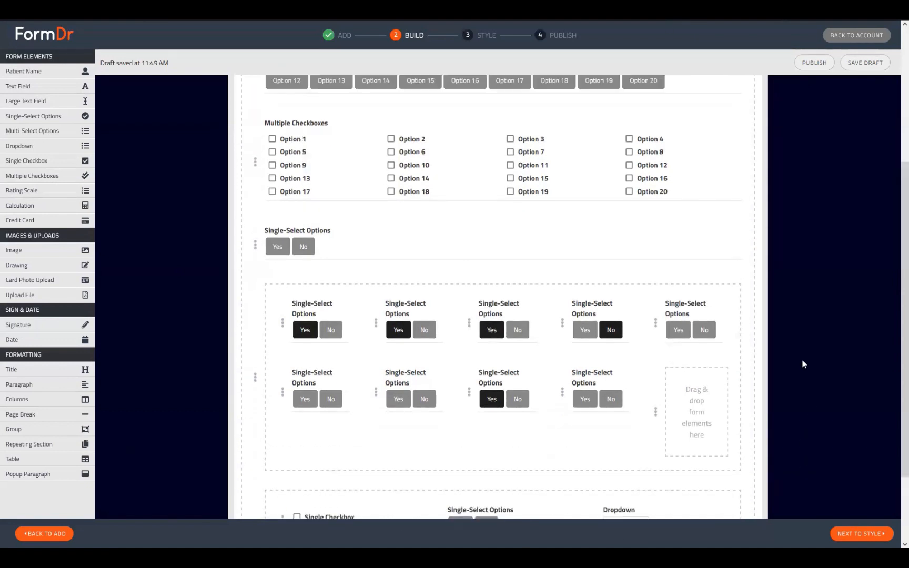
scroll(247, 348, down, 4)
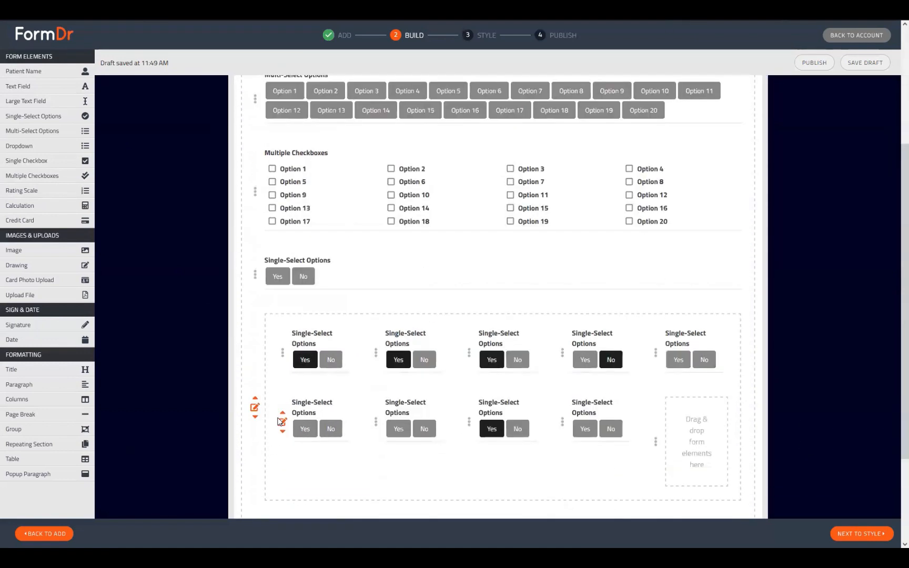
scroll(271, 453, down, 2)
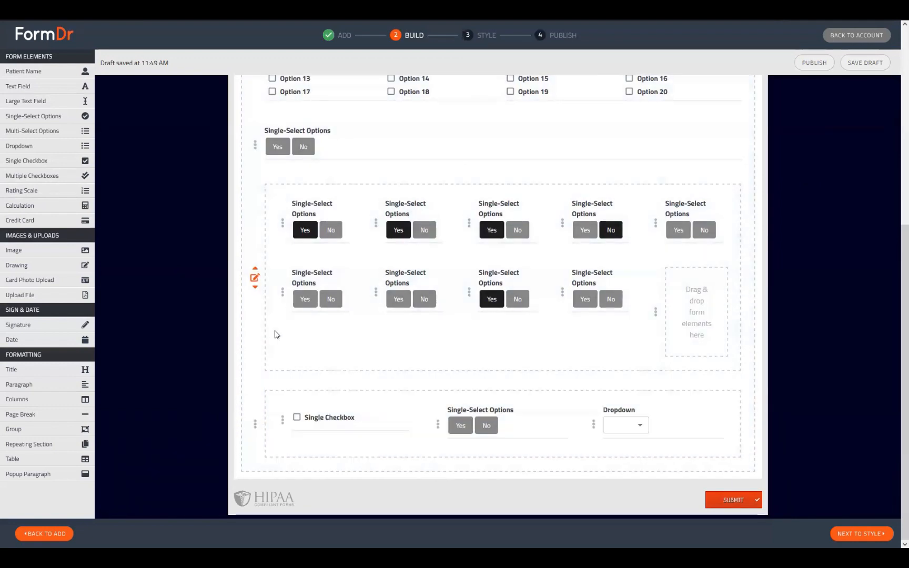
scroll(335, 408, up, 4)
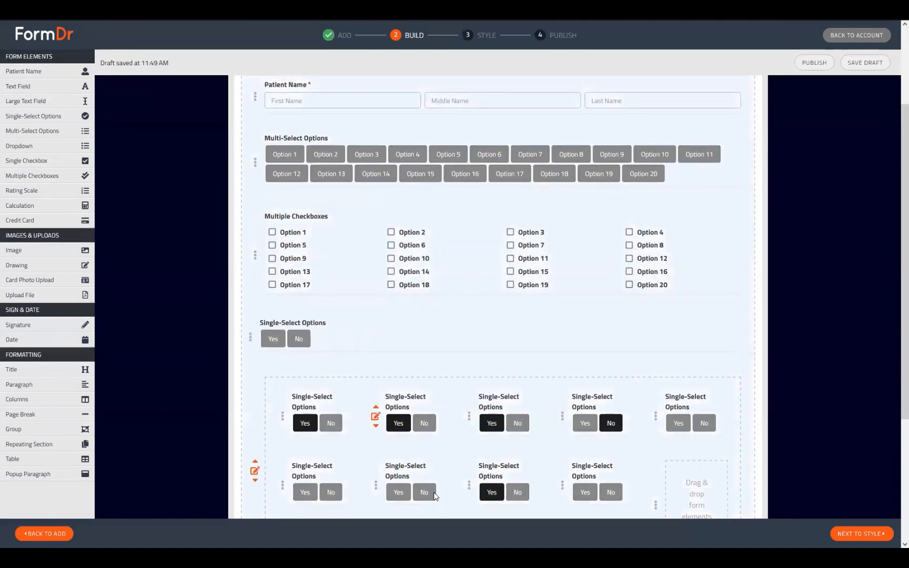
scroll(435, 496, down, 2)
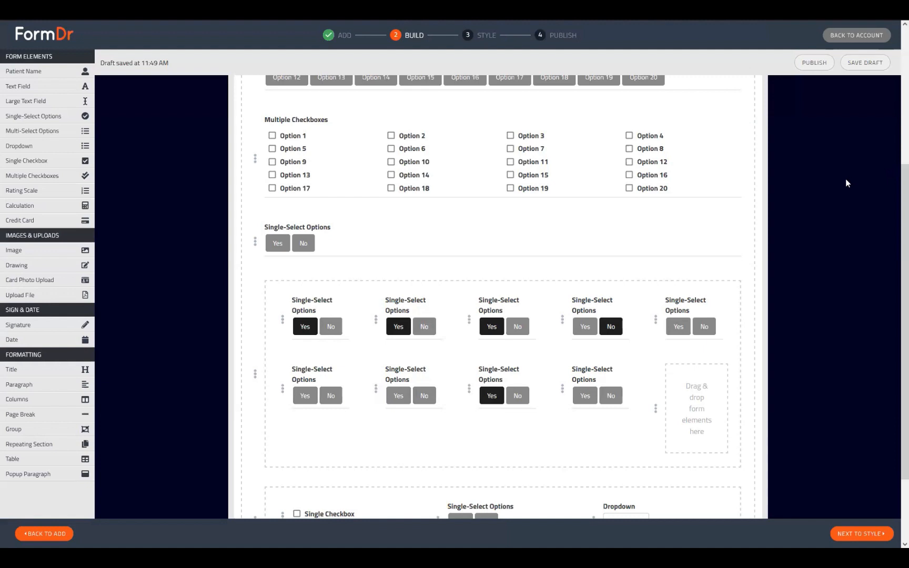
Step: Advance the form packet through the Style stage, publish it and go to the account
click(855, 534)
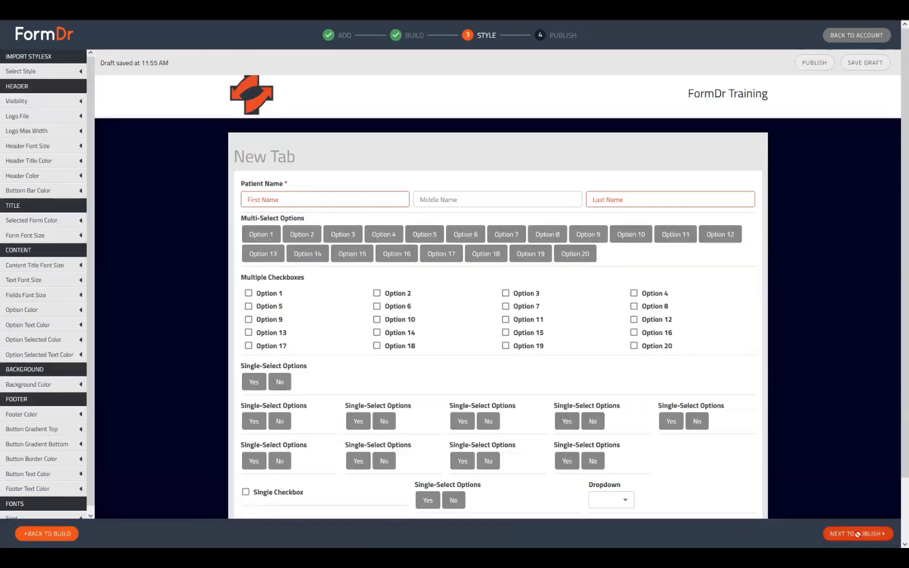
click(858, 534)
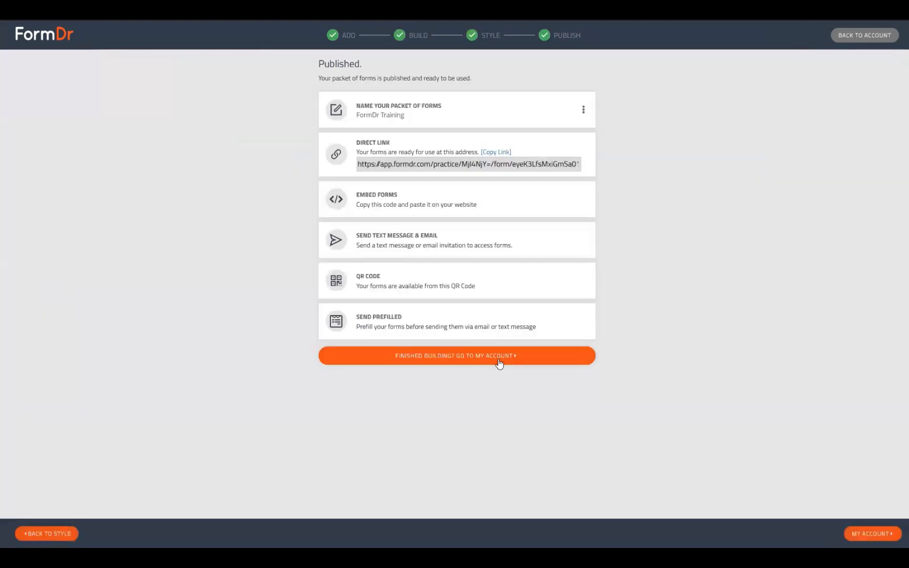
click(479, 362)
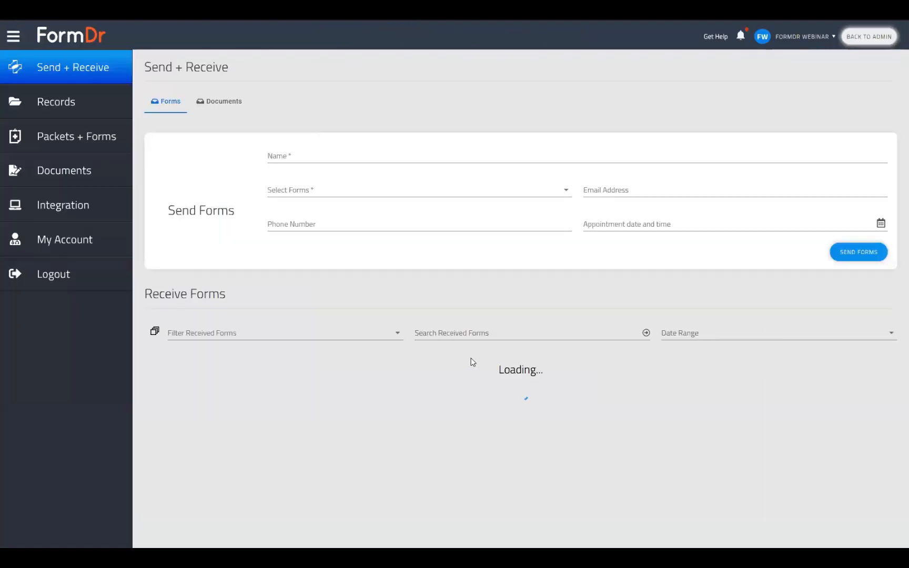
Step: Open the account's Support page and examine the request form's help topic list and question field
click(55, 238)
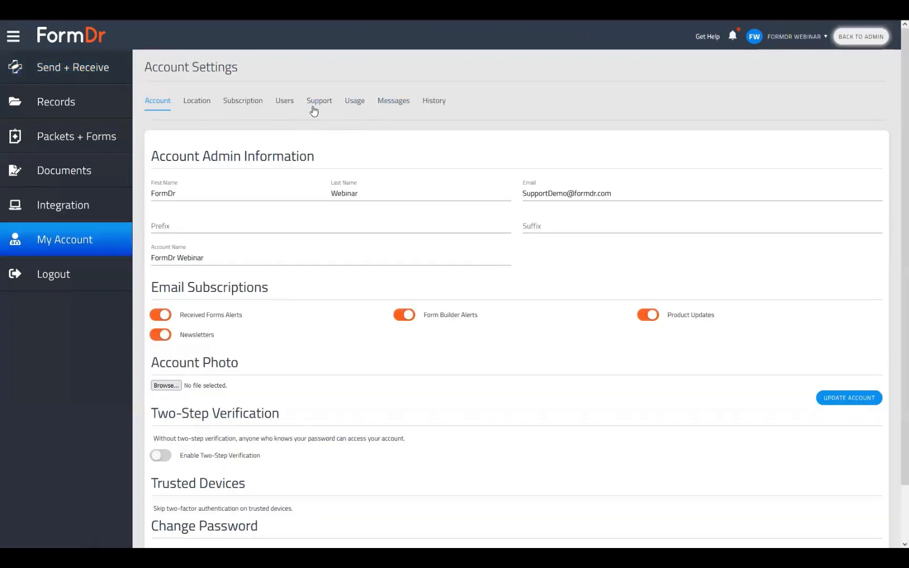
click(318, 101)
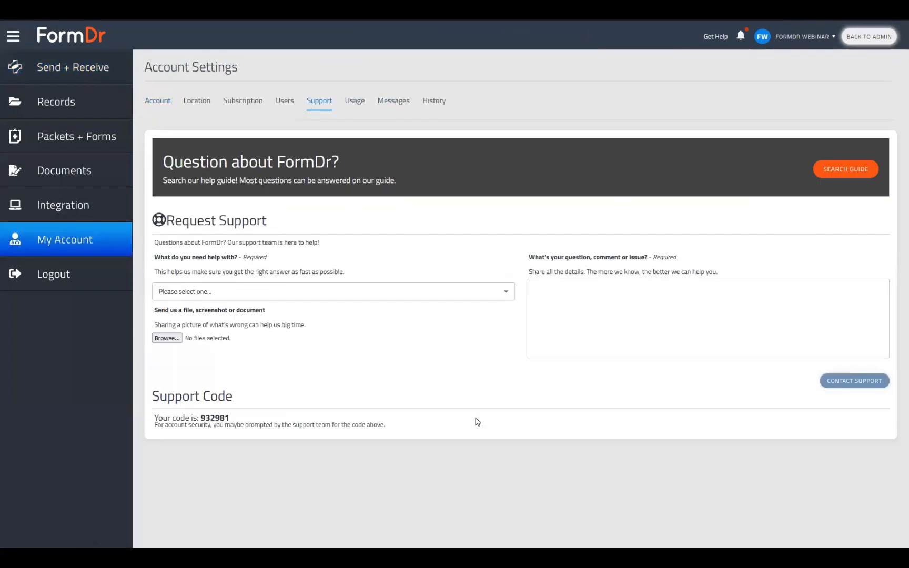
click(275, 296)
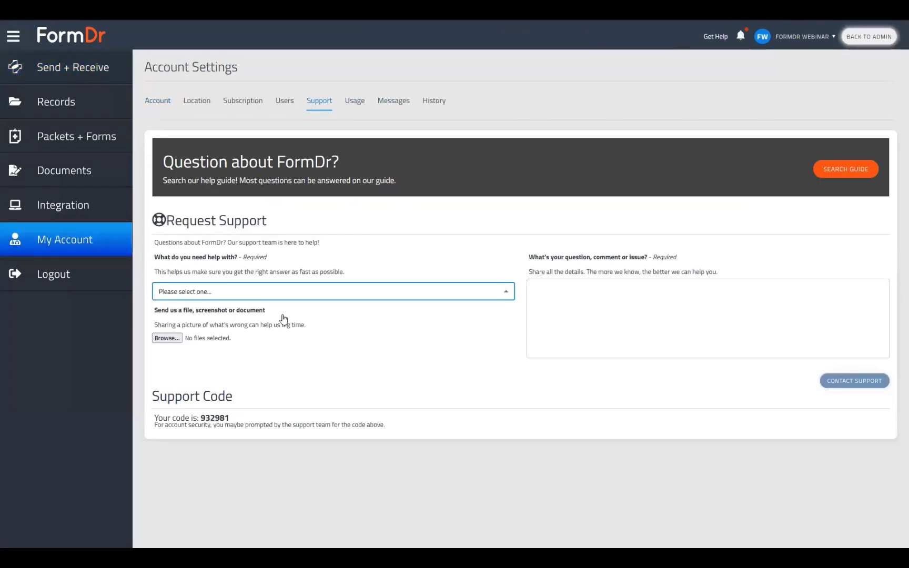
click(329, 263)
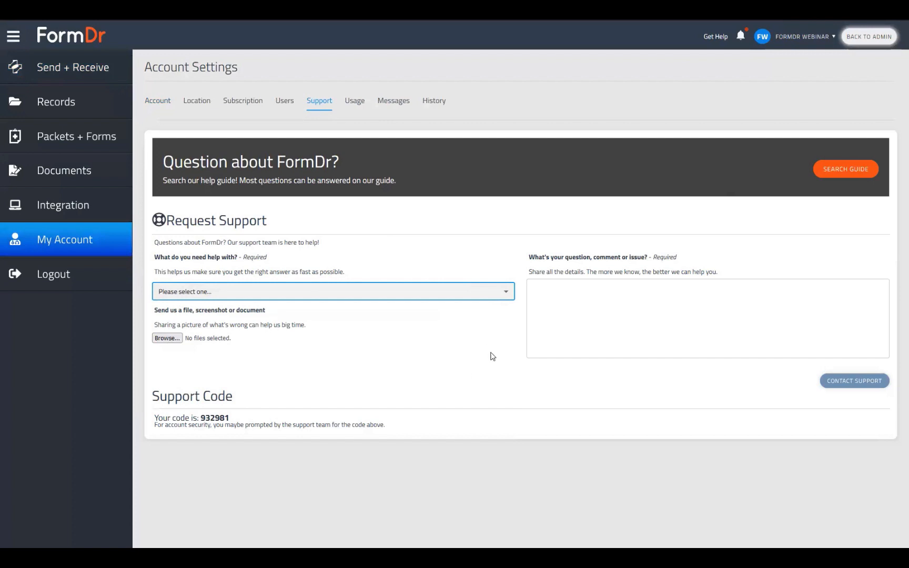
click(636, 287)
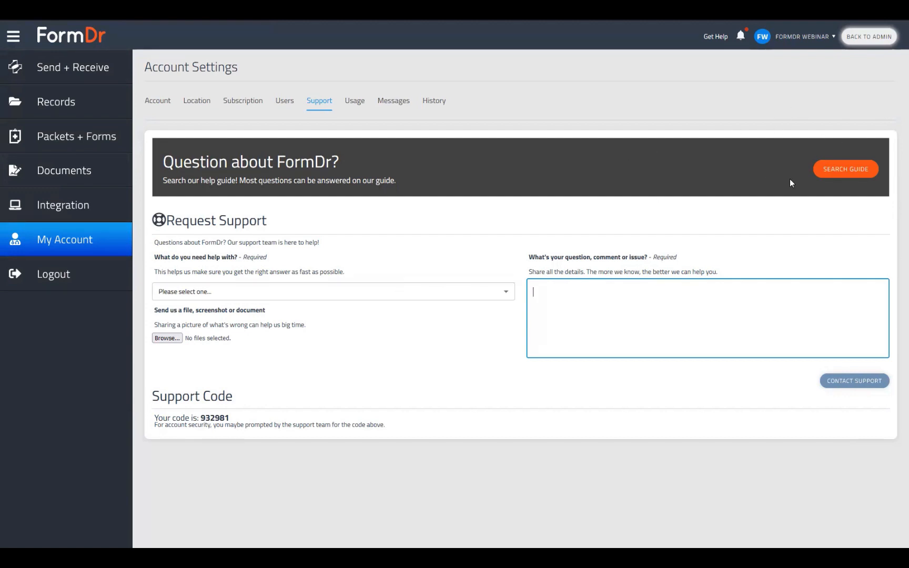
Step: Open the help guide from the Support page and browse the articles in its Building Forms category
click(837, 175)
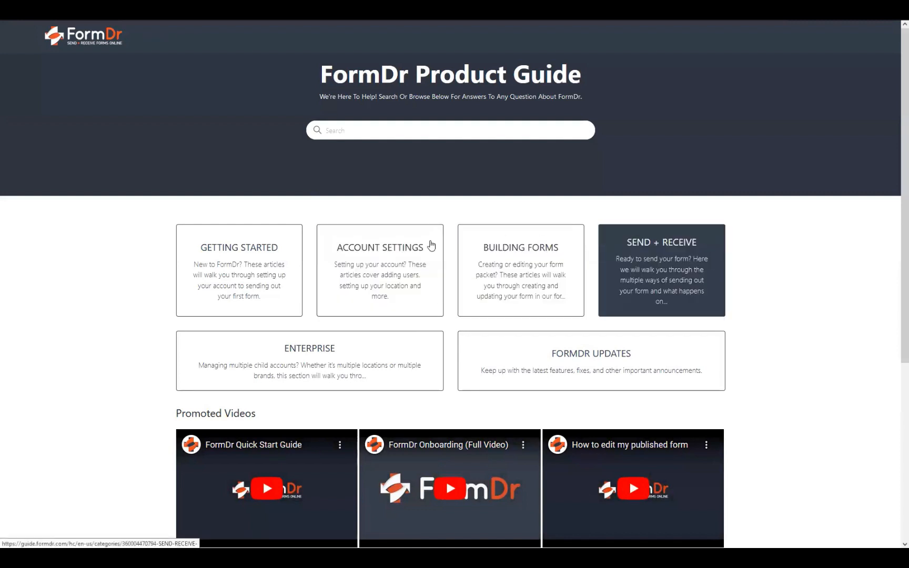
click(498, 269)
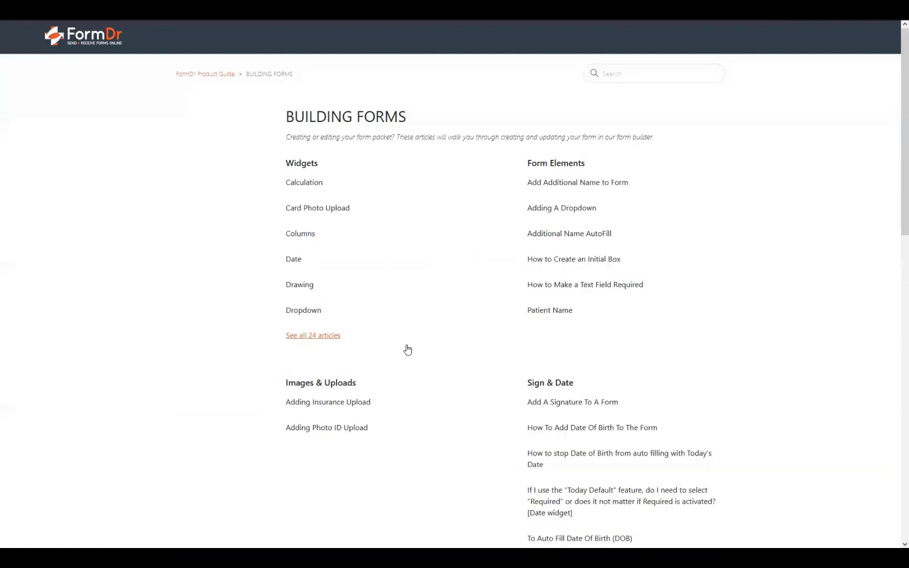
scroll(448, 149, down, 2)
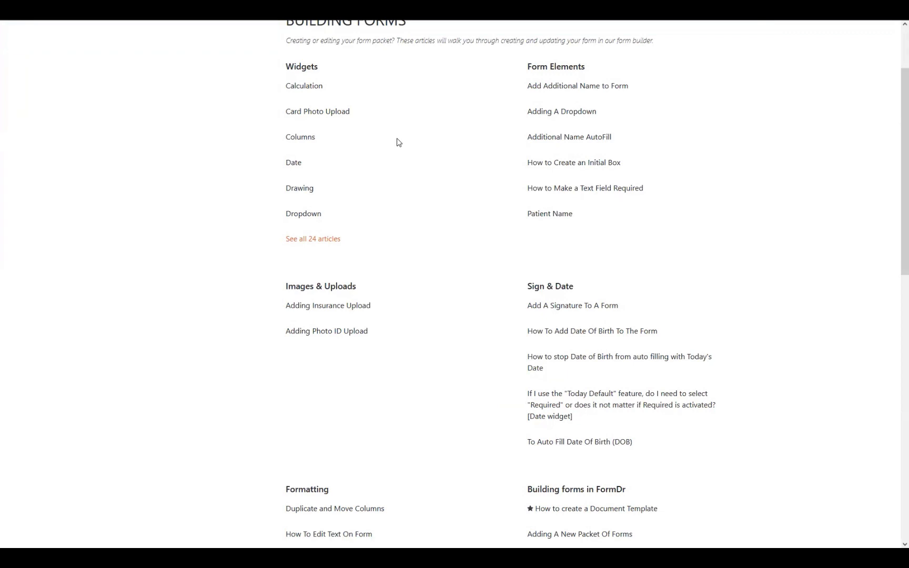
scroll(450, 273, down, 4)
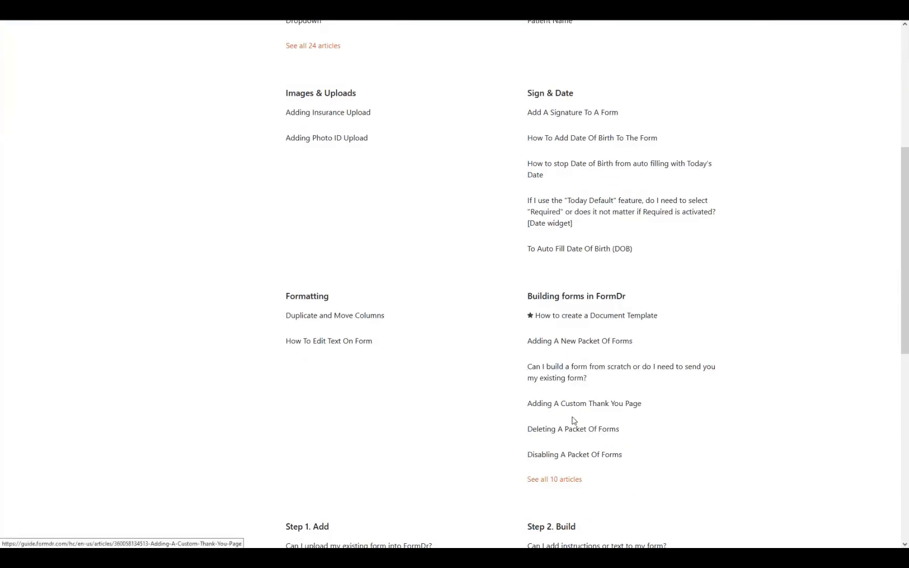
Step: Open the To Auto Fill Date Of Birth (DOB) article from the Sign & Date section and read through its instructions
scroll(577, 422, down, 1)
scroll(578, 423, down, 3)
scroll(584, 295, up, 1)
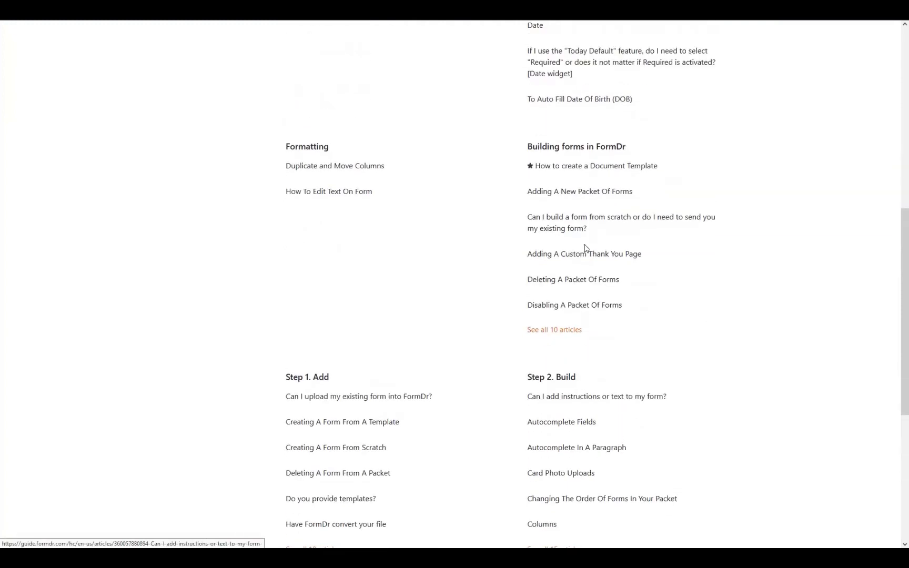
click(566, 107)
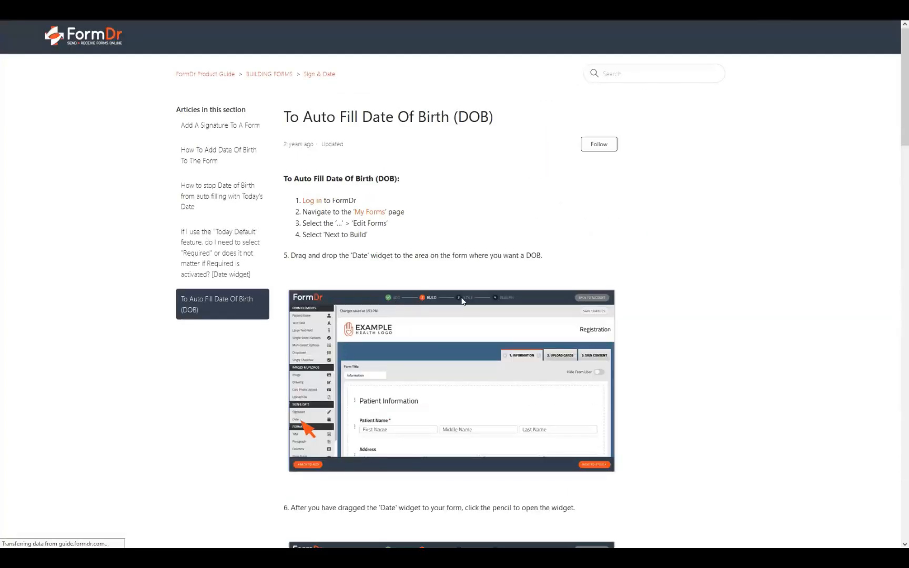
scroll(416, 106, down, 3)
scroll(440, 241, down, 3)
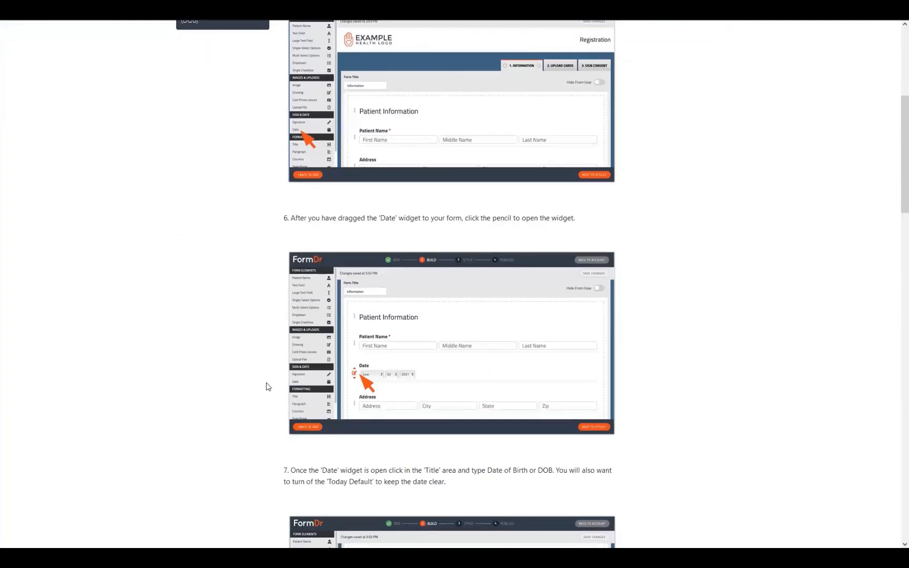
scroll(407, 333, down, 7)
scroll(500, 416, up, 6)
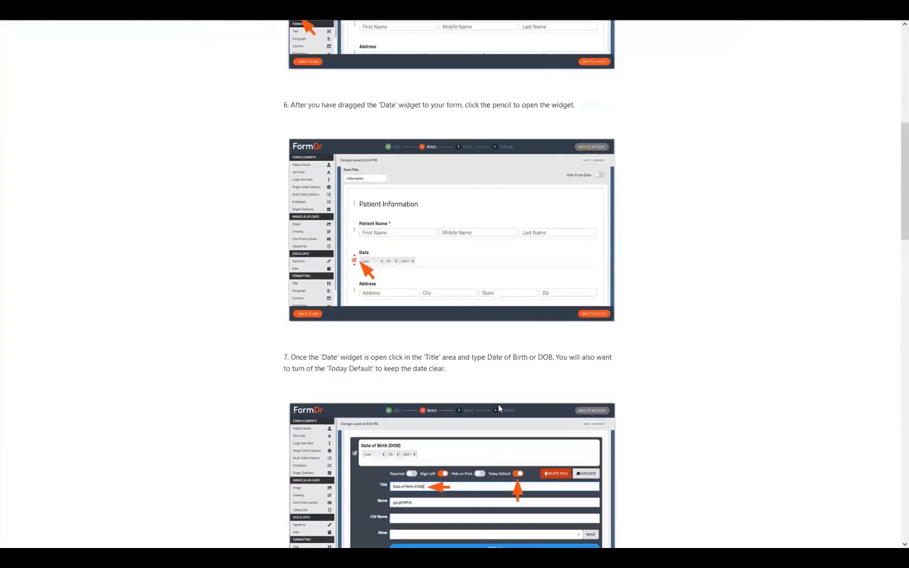
scroll(442, 402, up, 7)
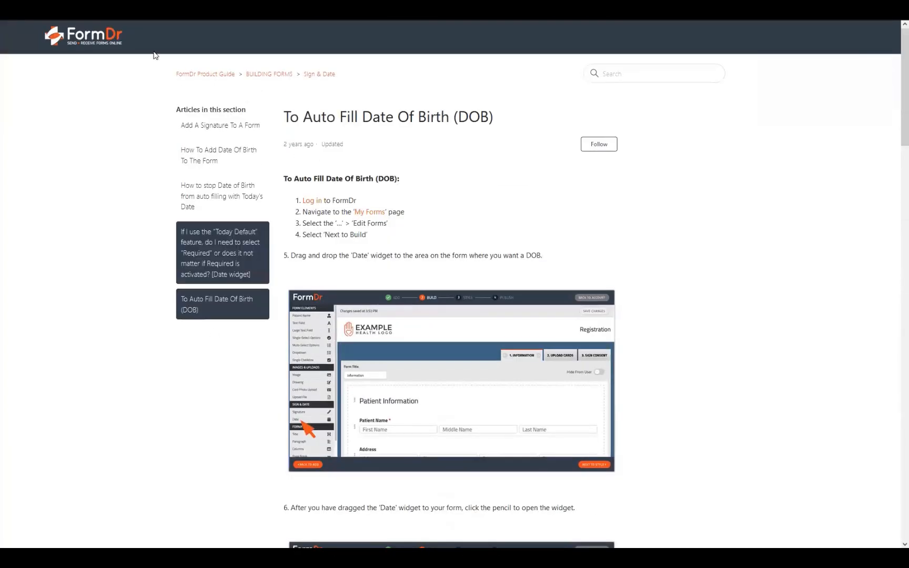
Step: Return to the FormDr Product Guide home page and open the Send + Receive category
click(216, 76)
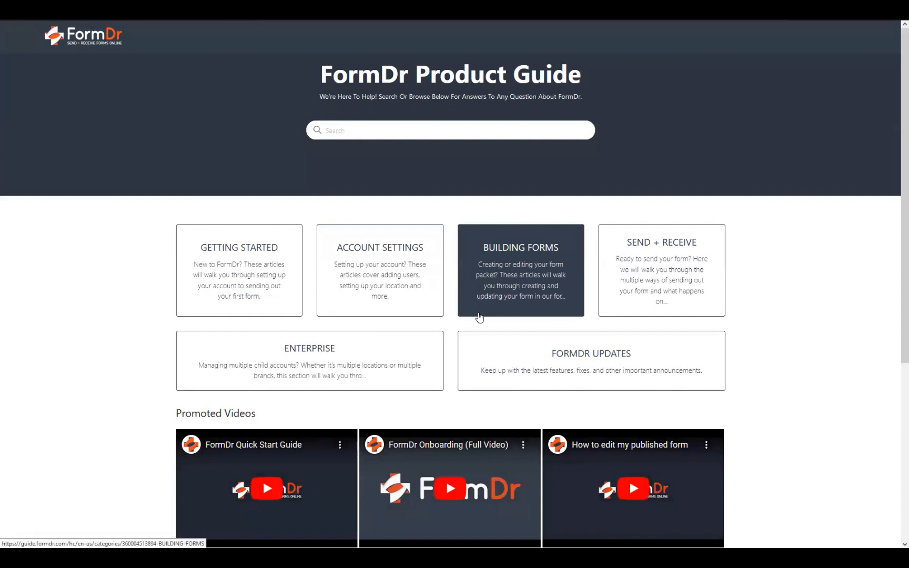
click(628, 279)
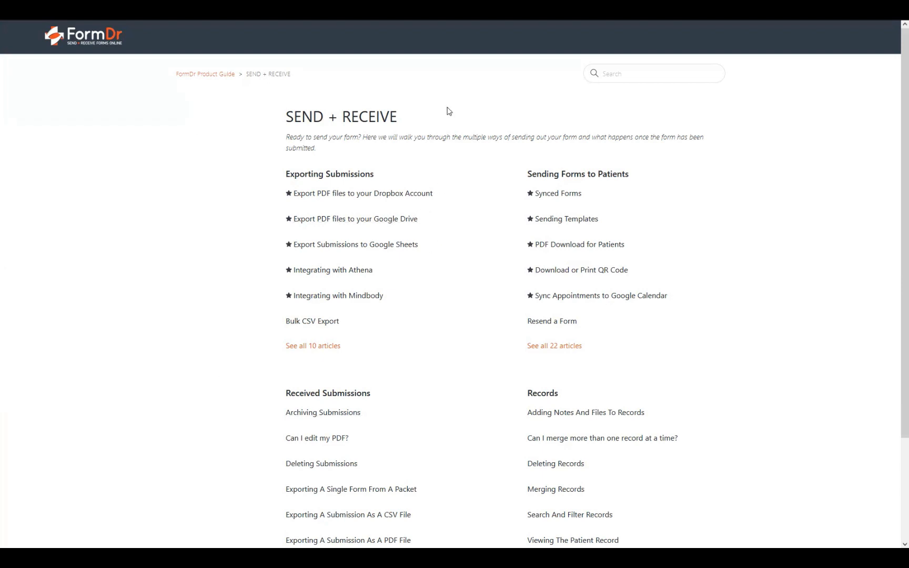
drag(287, 117, 398, 116)
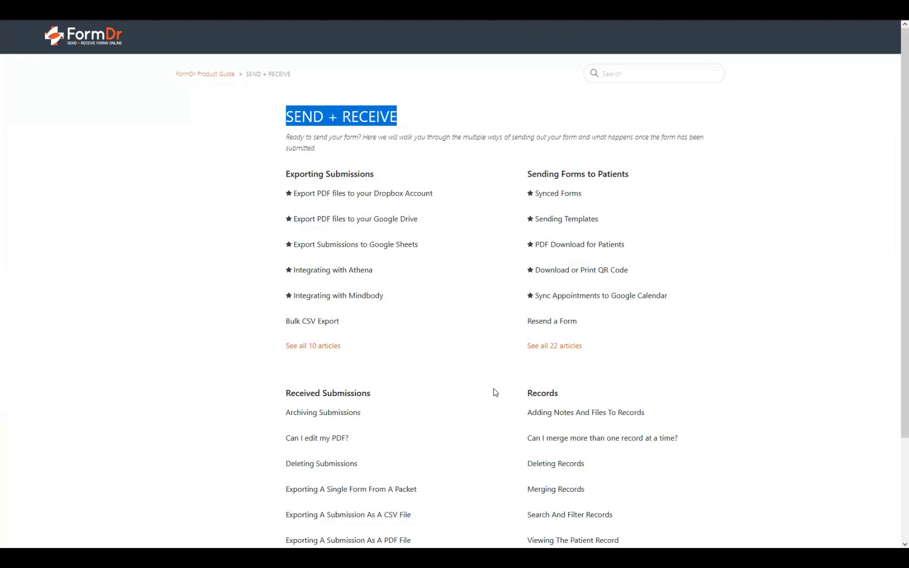
Step: Open the Export PDF files to your Google Drive article and read through its illustrated integration steps
click(325, 223)
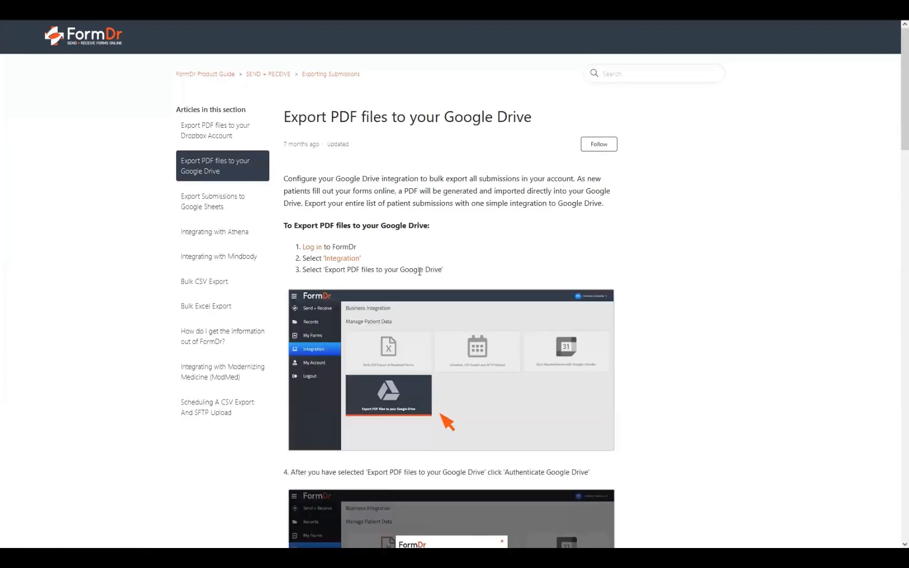
scroll(573, 313, down, 5)
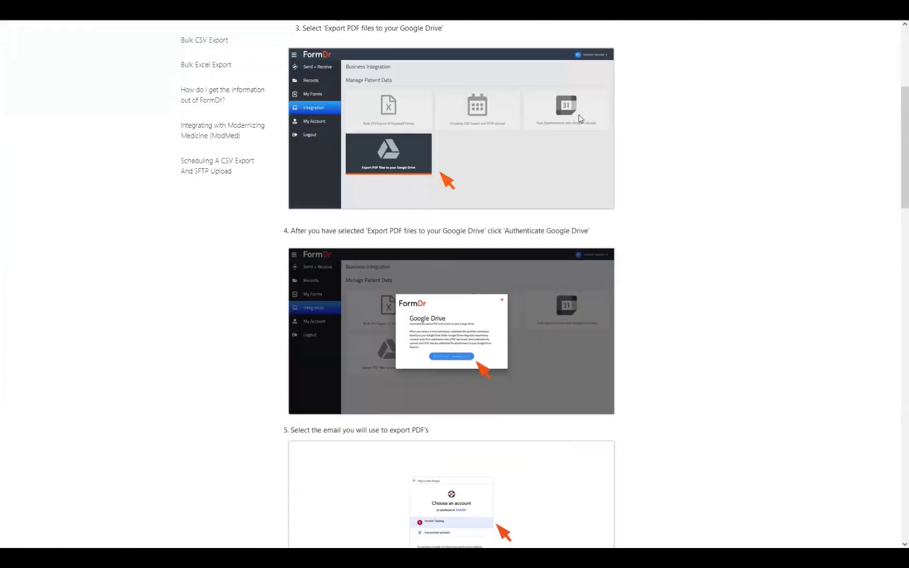
scroll(306, 356, down, 5)
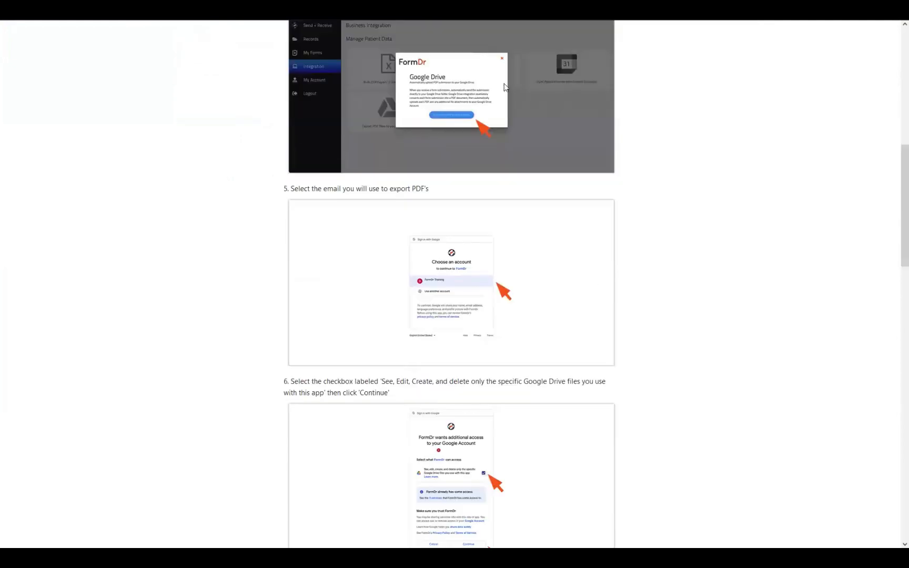
scroll(395, 381, up, 6)
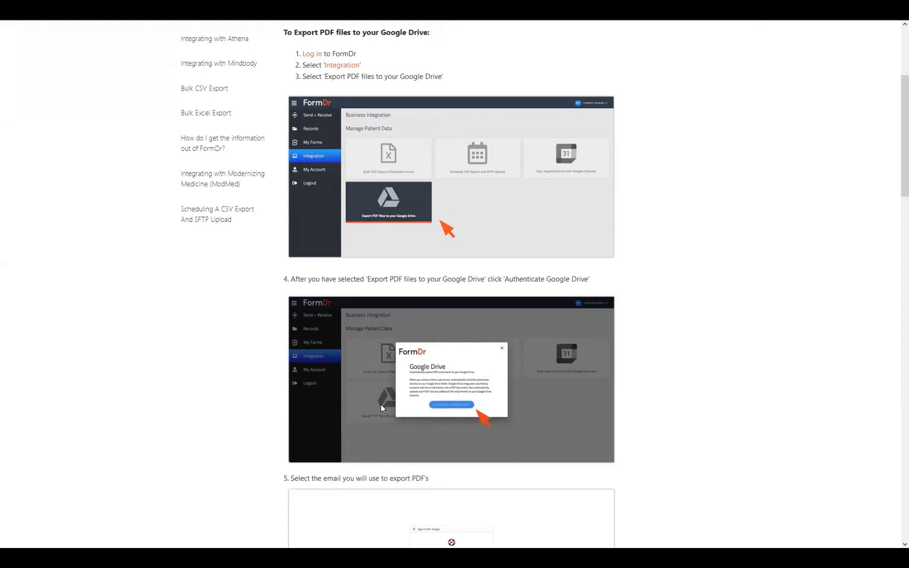
scroll(381, 404, up, 4)
click(215, 130)
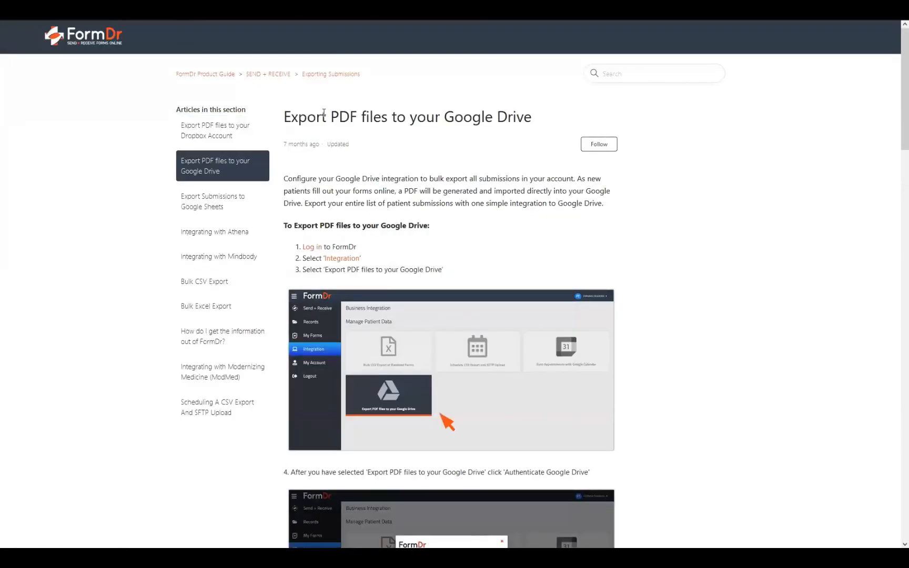
Step: Open the FormDr Updates category from the guide home page and read the (3/30/2023) Quarter 1 Release Notes
click(219, 75)
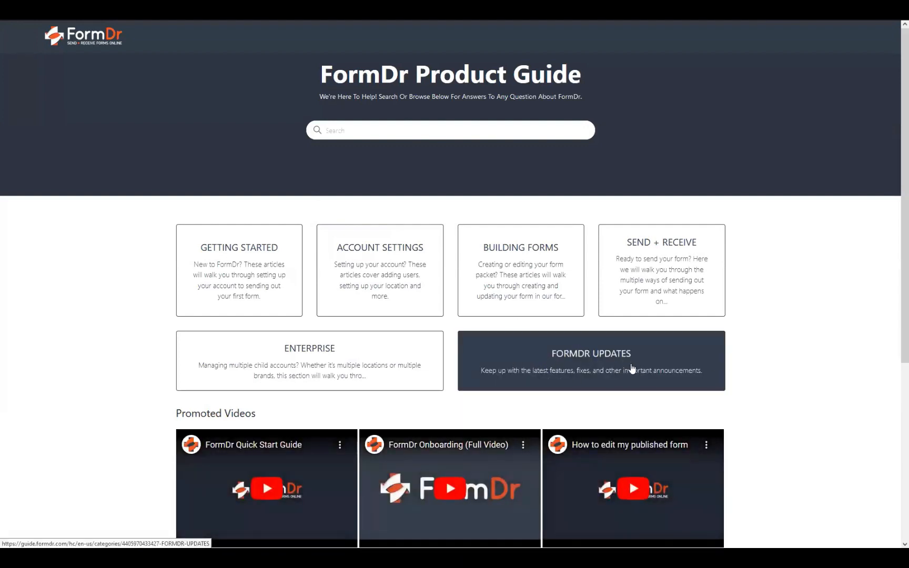
click(605, 356)
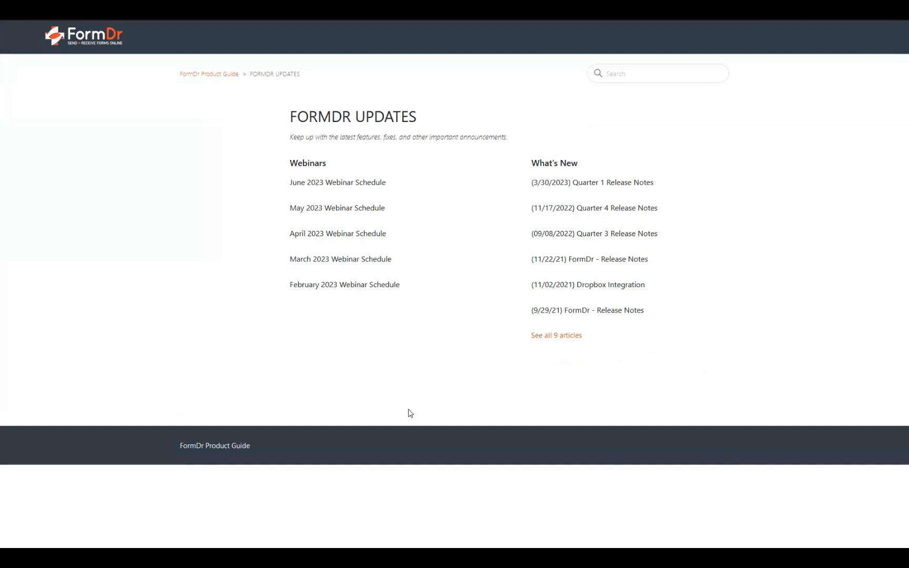
click(625, 182)
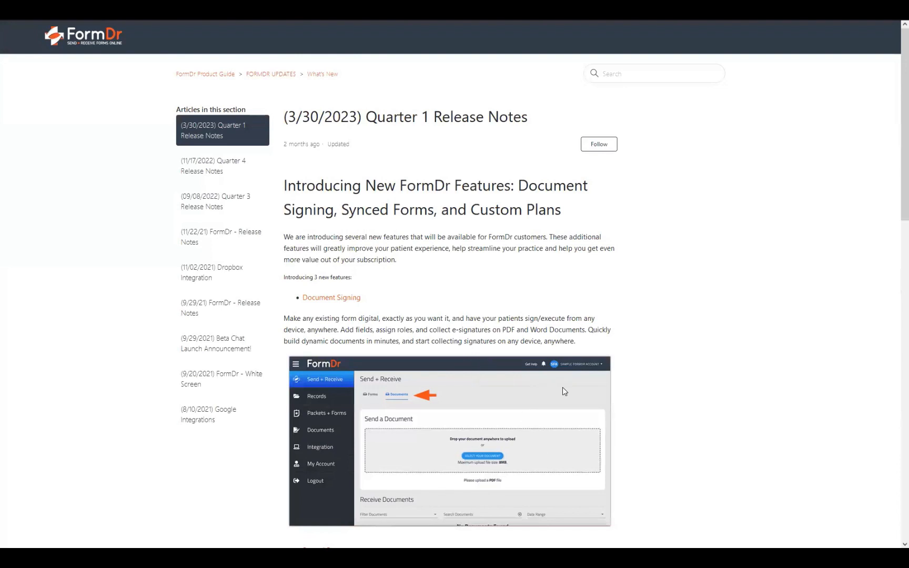
scroll(547, 264, down, 3)
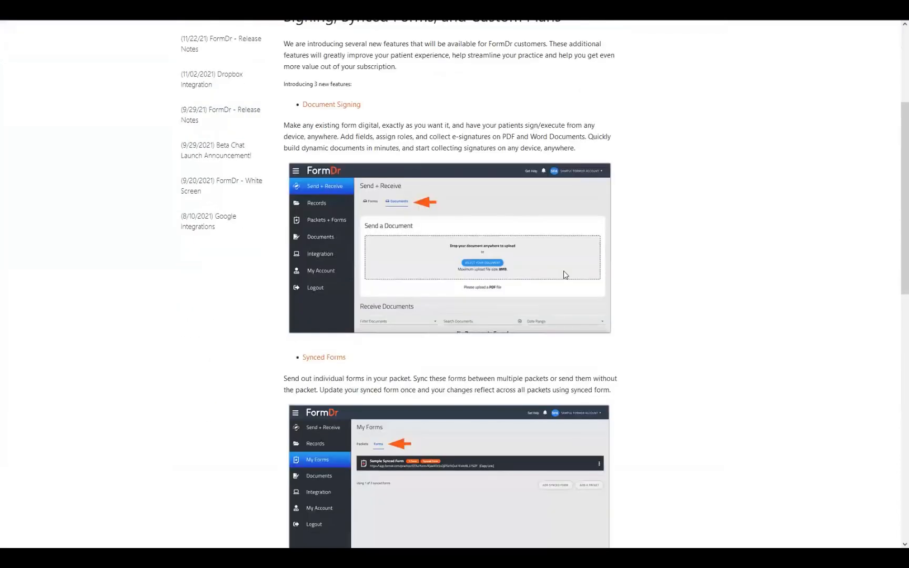
scroll(579, 211, down, 3)
scroll(402, 330, down, 4)
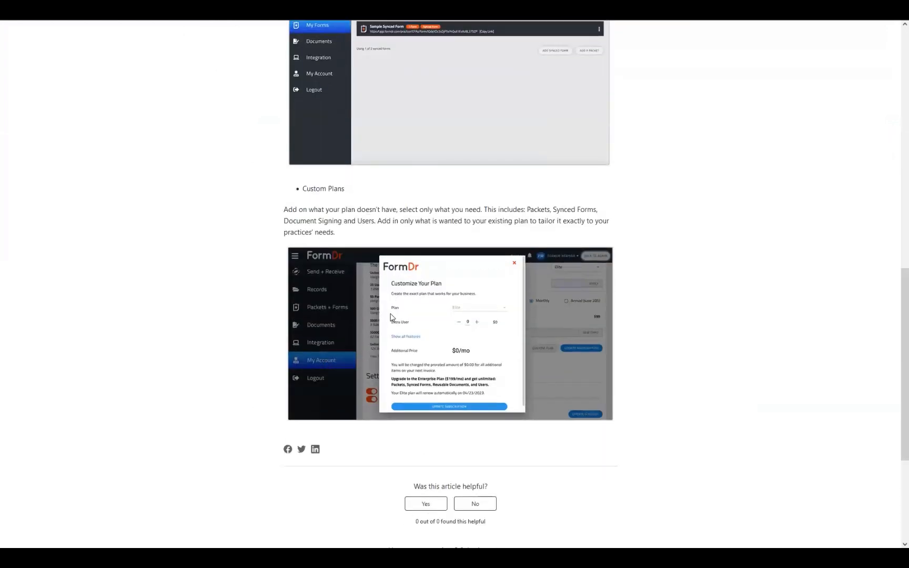
scroll(392, 317, up, 15)
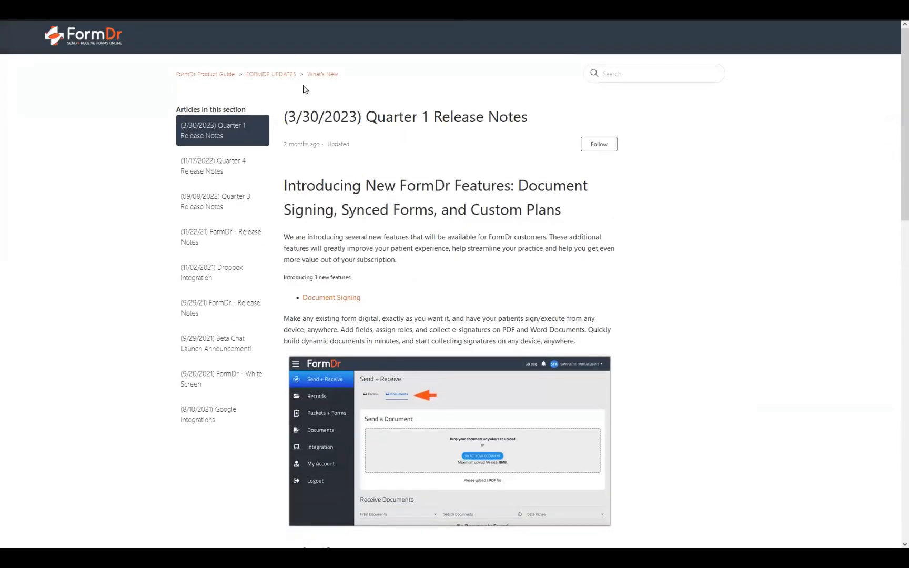
Step: Open the June 2023 Webinar Schedule from FormDr Updates and examine its onboarding, beginner and advanced form building sessions
click(273, 74)
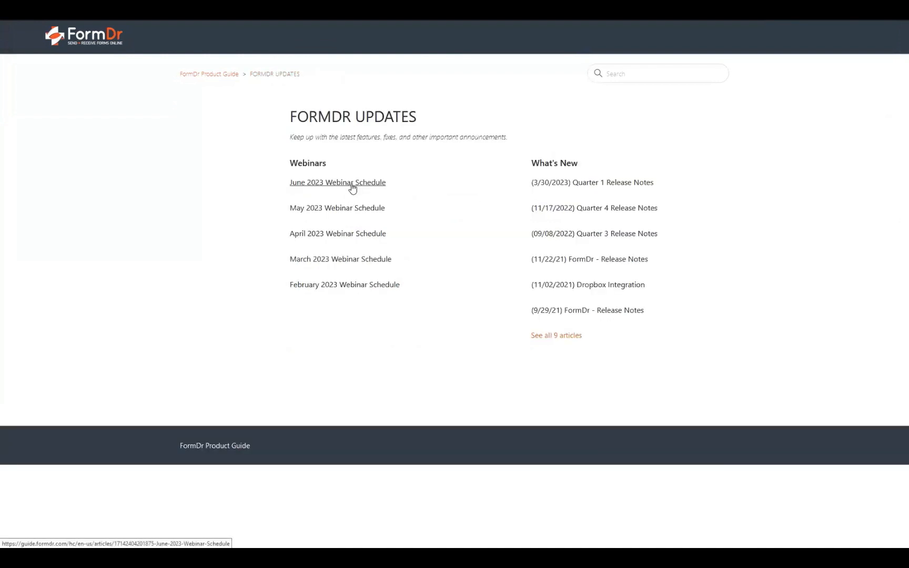
click(336, 183)
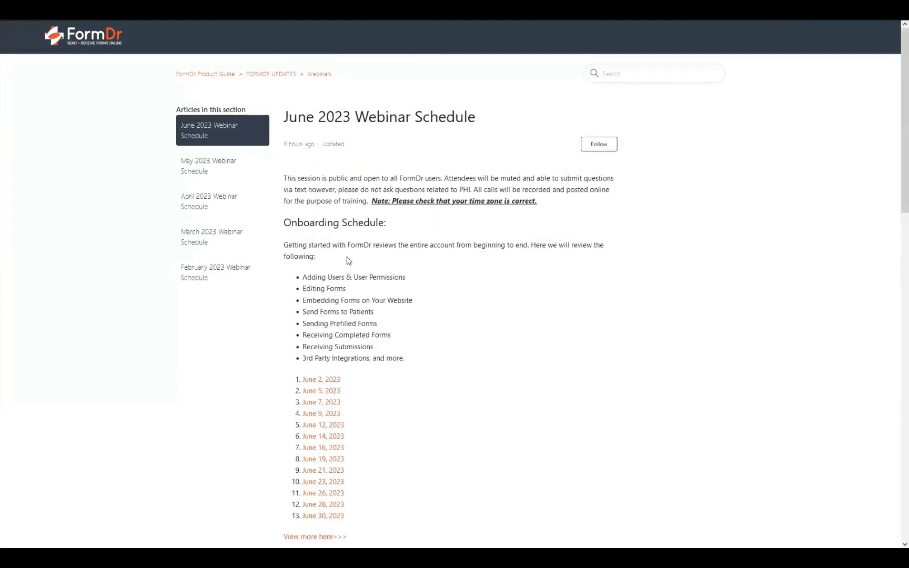
scroll(402, 260, down, 6)
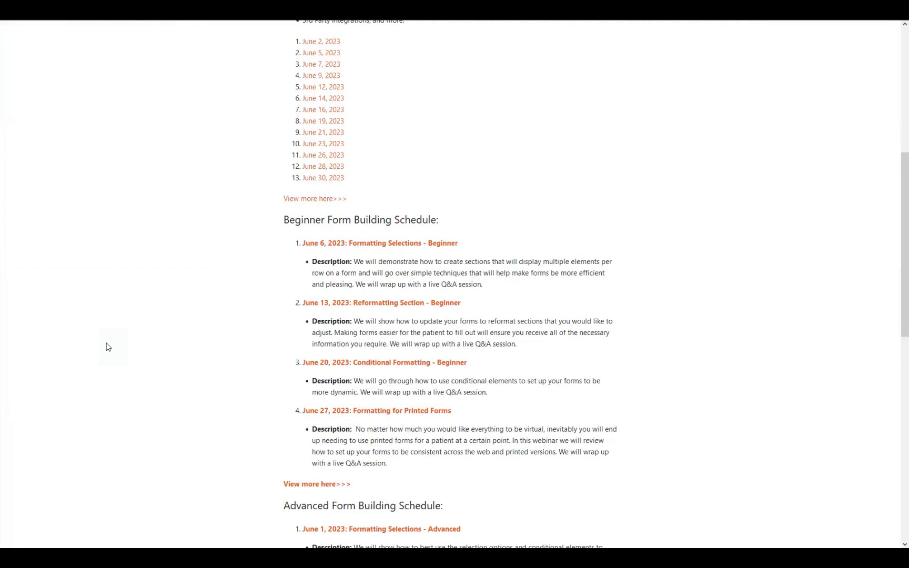
scroll(293, 320, down, 4)
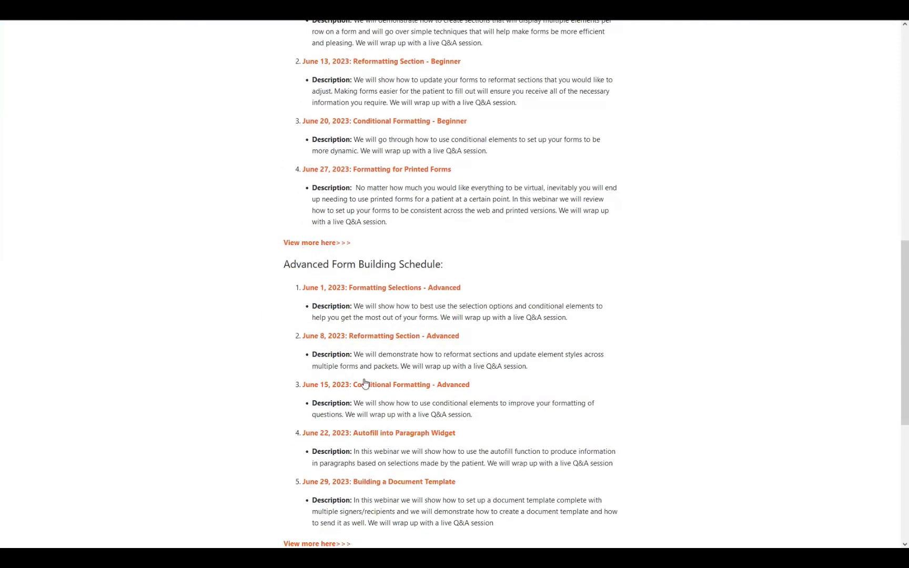
scroll(481, 400, up, 2)
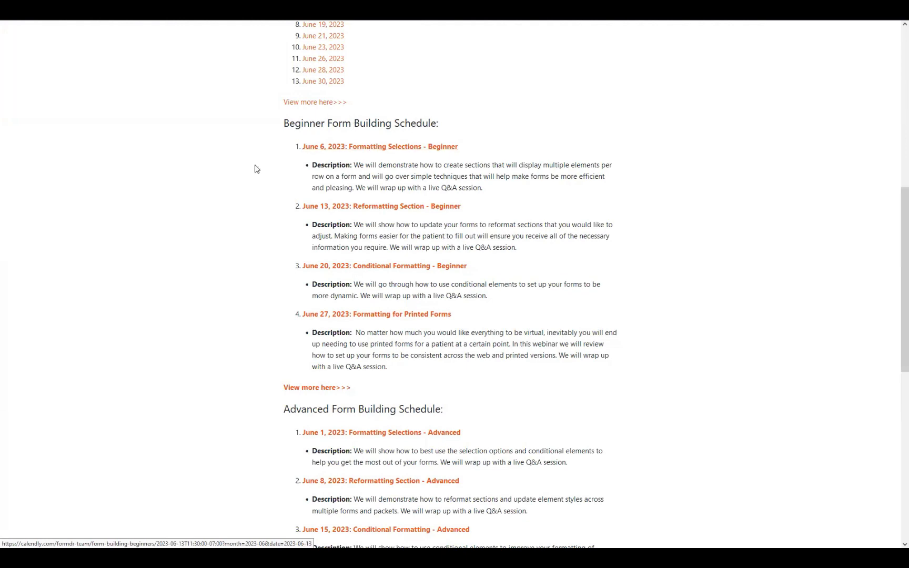
scroll(495, 271, down, 2)
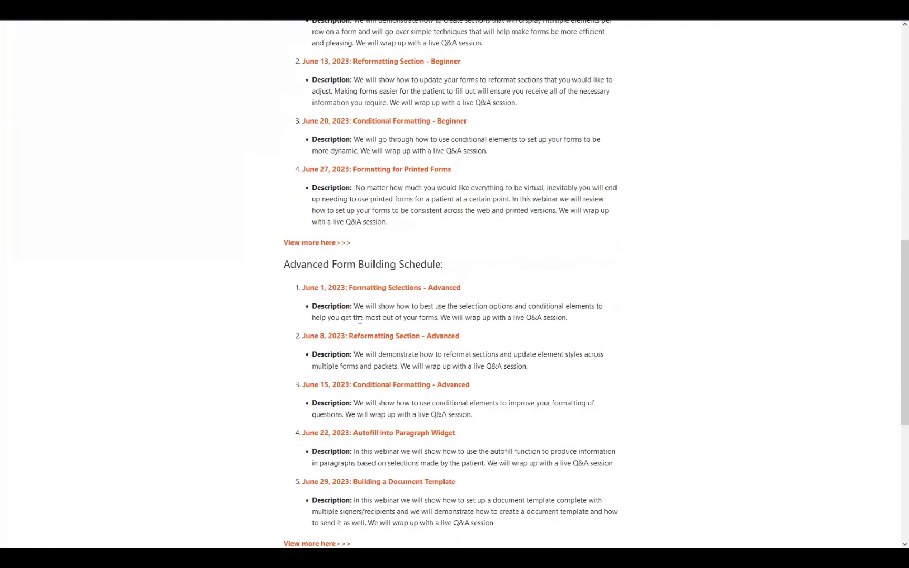
scroll(627, 266, up, 9)
scroll(467, 350, down, 4)
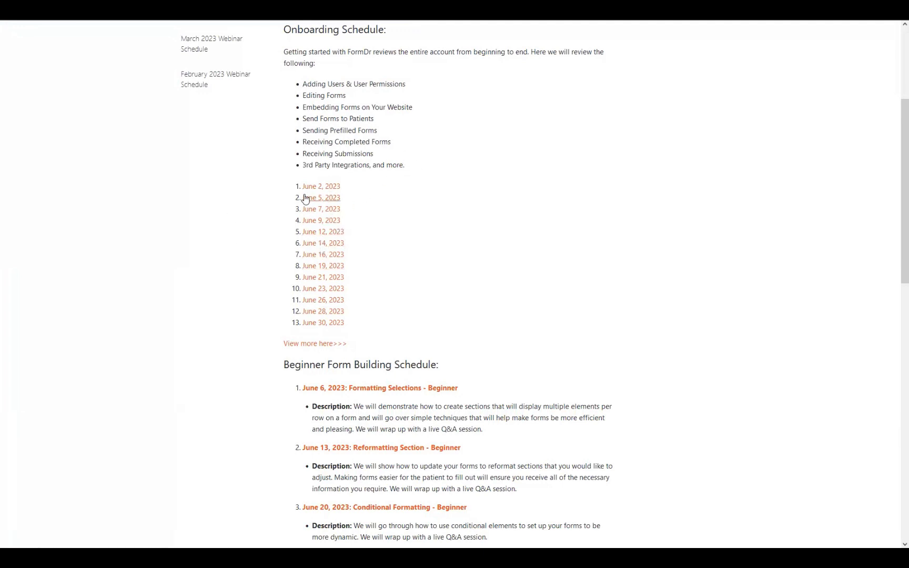
scroll(305, 199, down, 3)
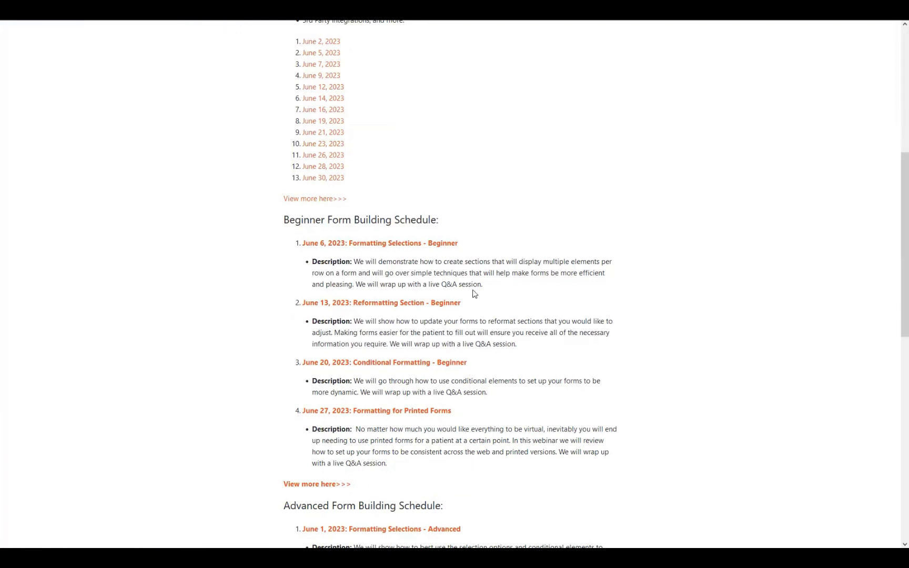
scroll(472, 294, up, 5)
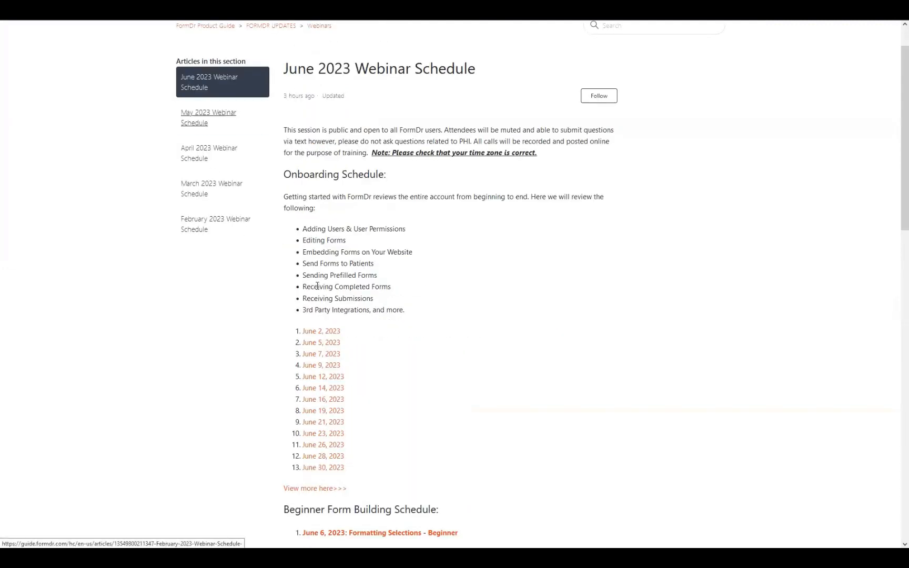
Step: Open the May 2023 Webinar Schedule and examine its posted recordings in the beginner and advanced form building lists
click(208, 118)
scroll(237, 182, down, 7)
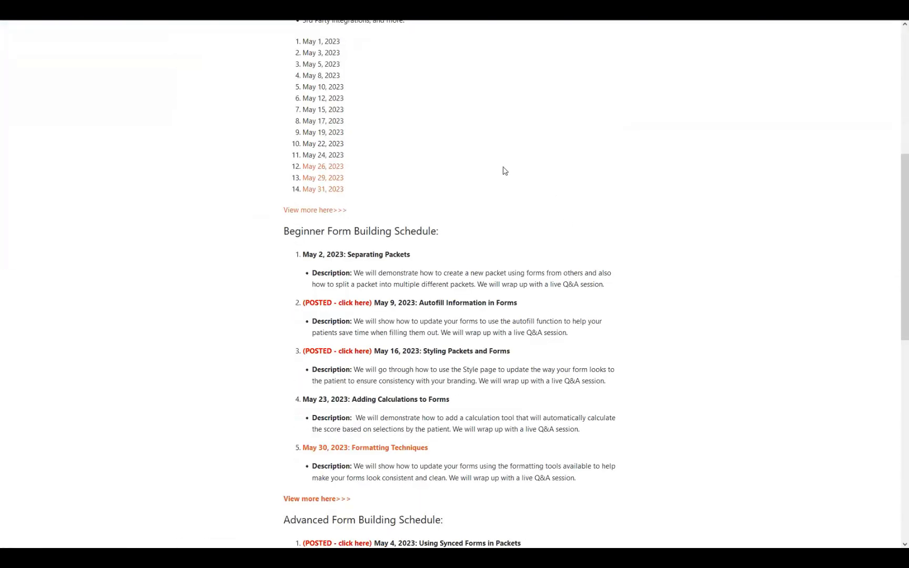
drag(290, 305, 403, 305)
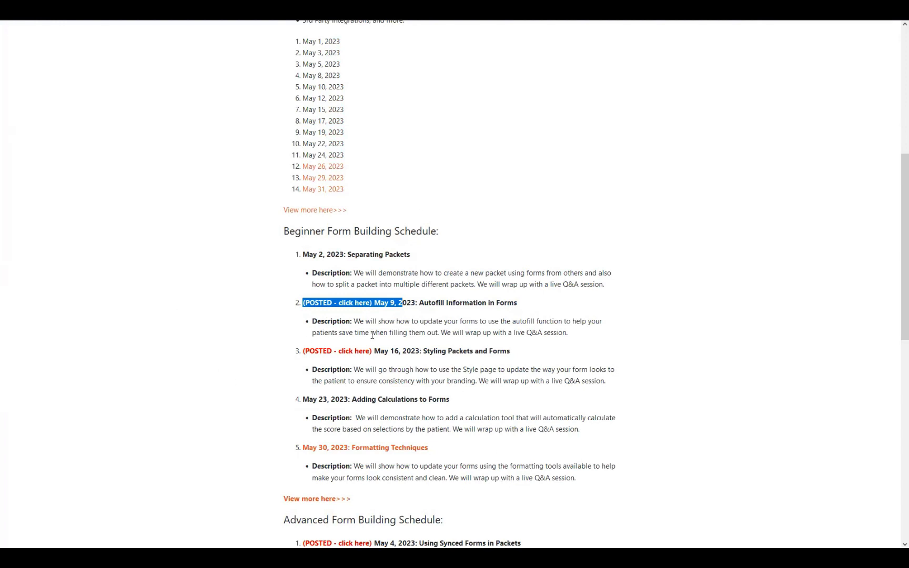
scroll(407, 324, down, 1)
scroll(407, 325, down, 3)
scroll(513, 340, down, 1)
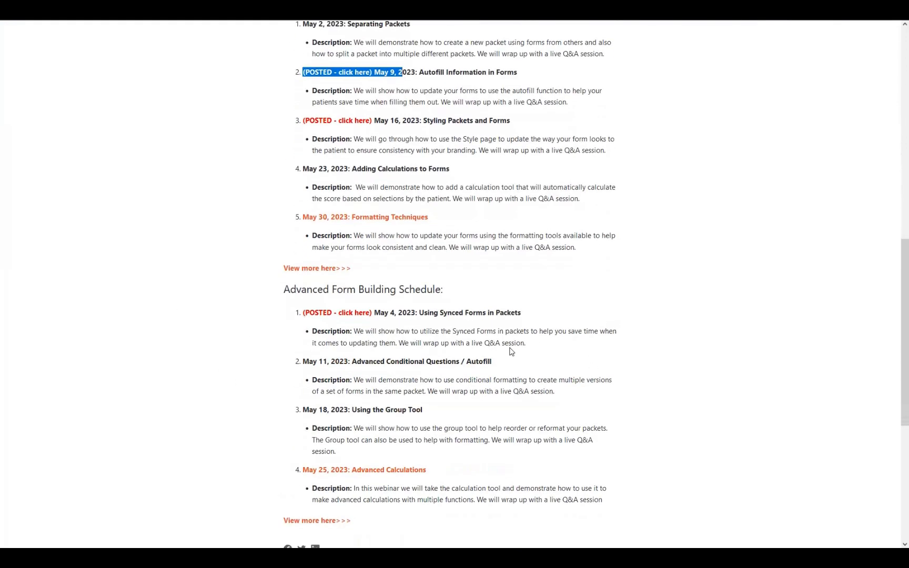
scroll(252, 266, up, 12)
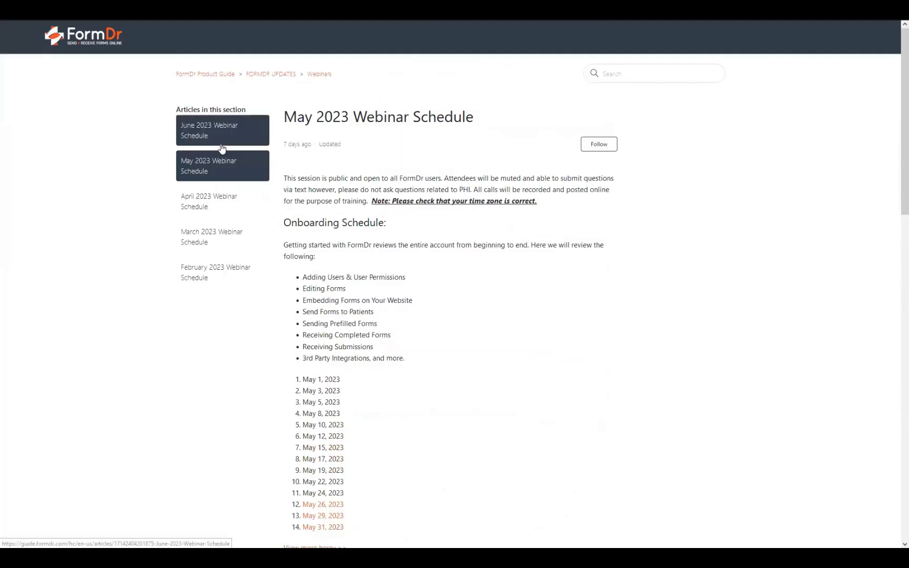
Step: Go back to the June 2023 Webinar Schedule and look over its session dates and beginner form building topics
click(225, 138)
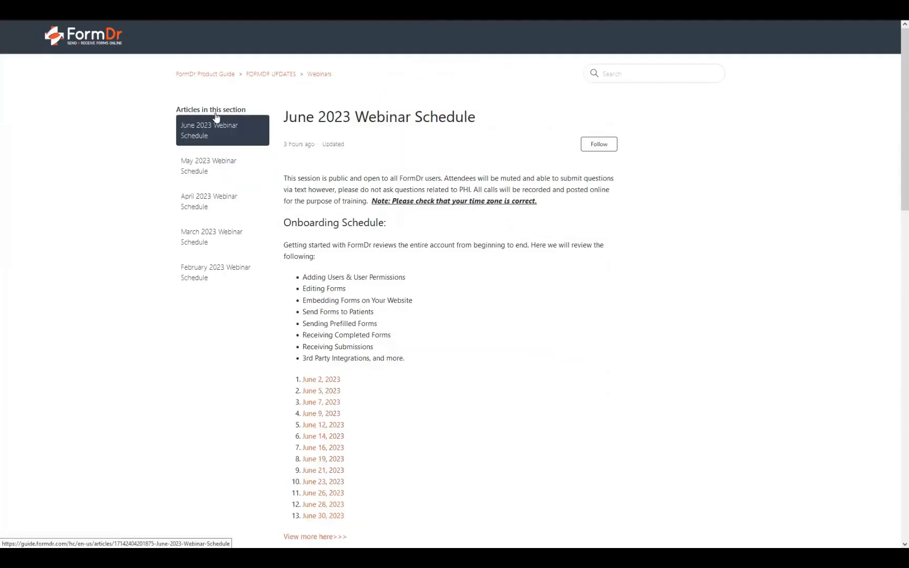
scroll(362, 259, down, 6)
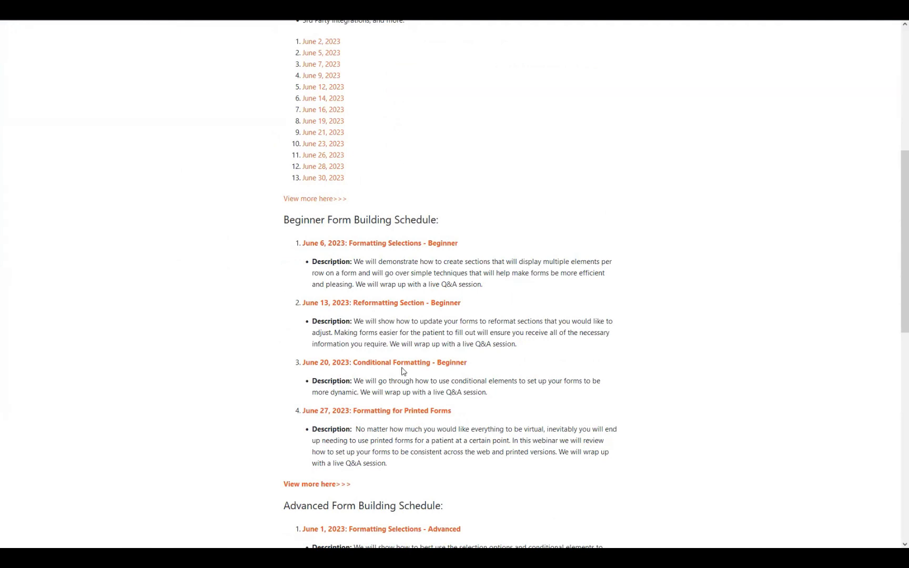
scroll(418, 353, up, 6)
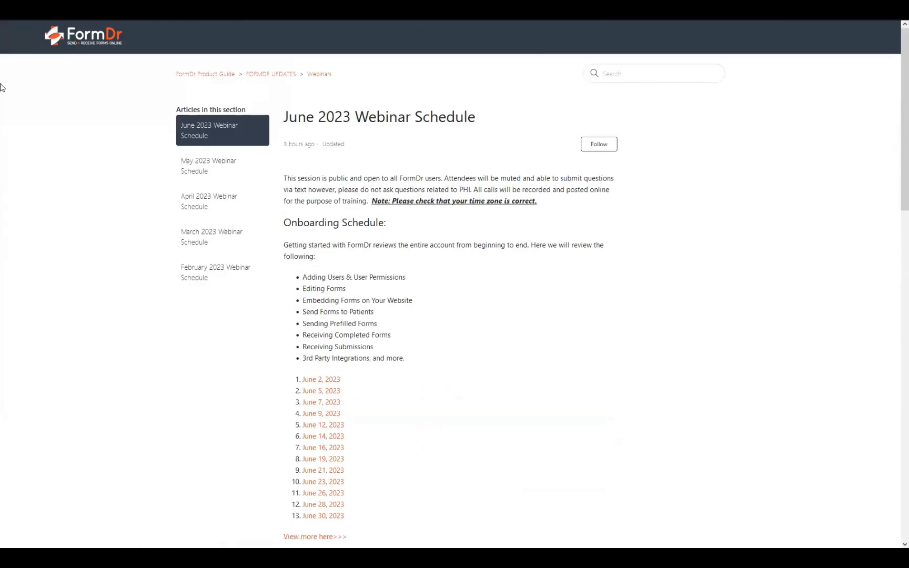